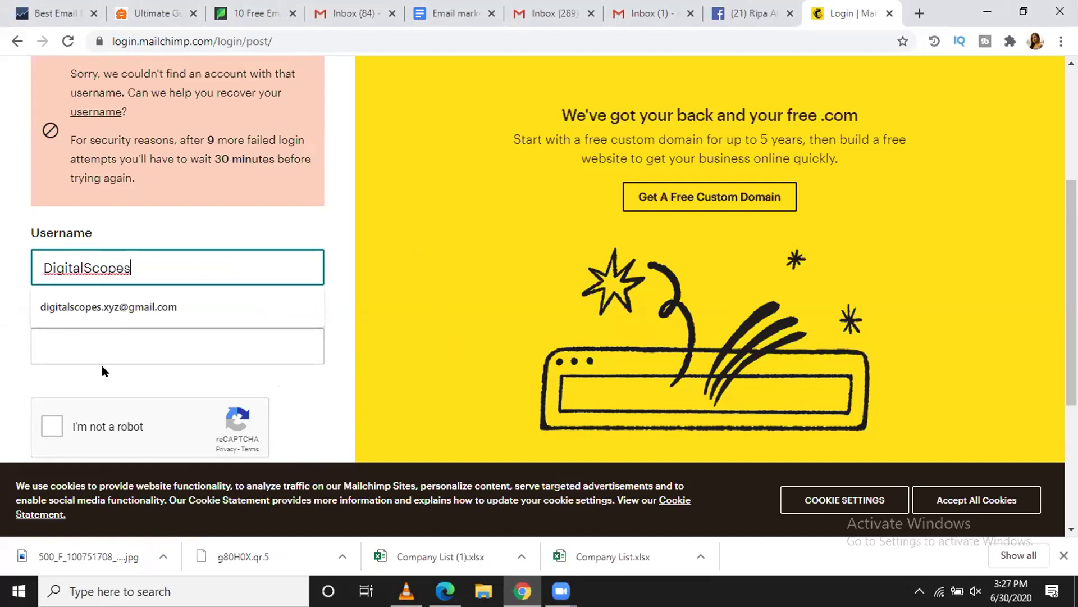
- Paste the saved account password and start the 'I'm not a robot' check
{"action": "left_click", "coordinate": [99, 345]}
{"action": "key", "text": "ctrl+v"}
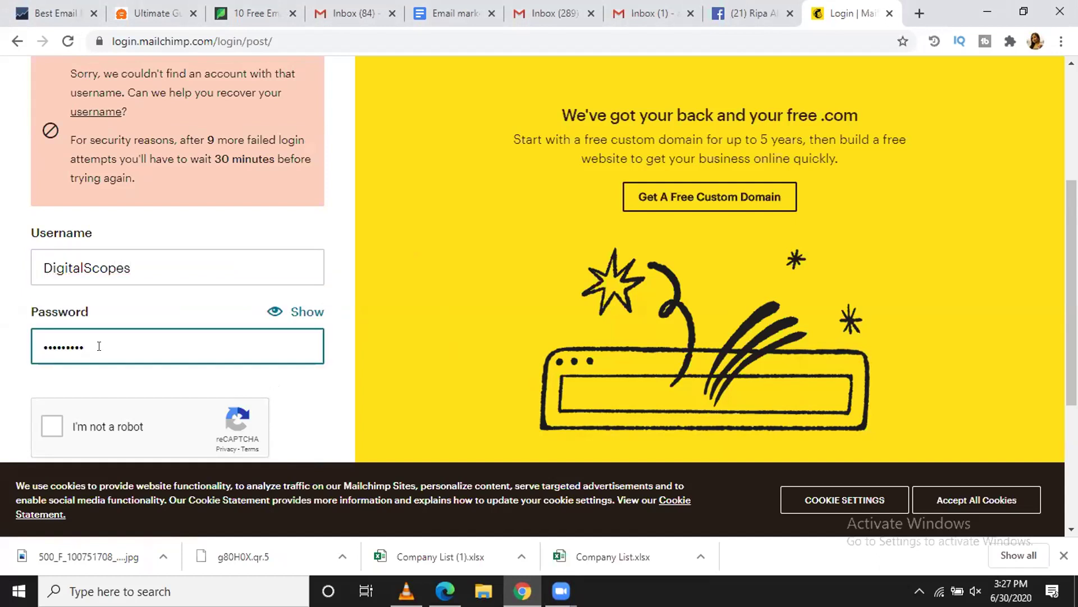
{"action": "key", "text": "Tab"}
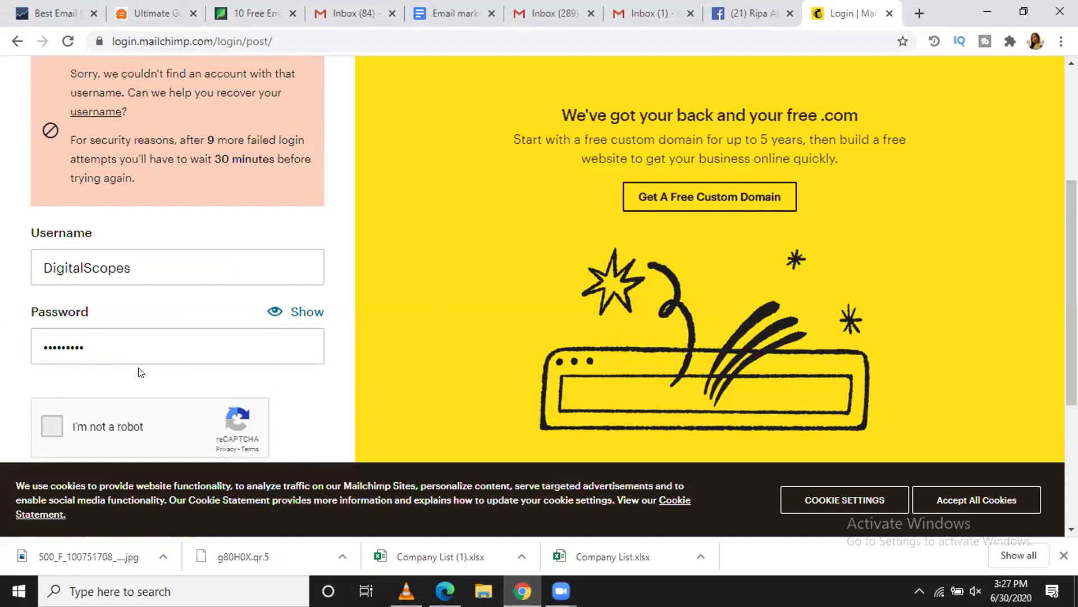
{"action": "key", "text": "space"}
{"action": "scroll", "coordinate": [140, 372], "scroll_direction": "down", "scroll_amount": 1}
{"action": "scroll", "coordinate": [140, 373], "scroll_direction": "down", "scroll_amount": 1}
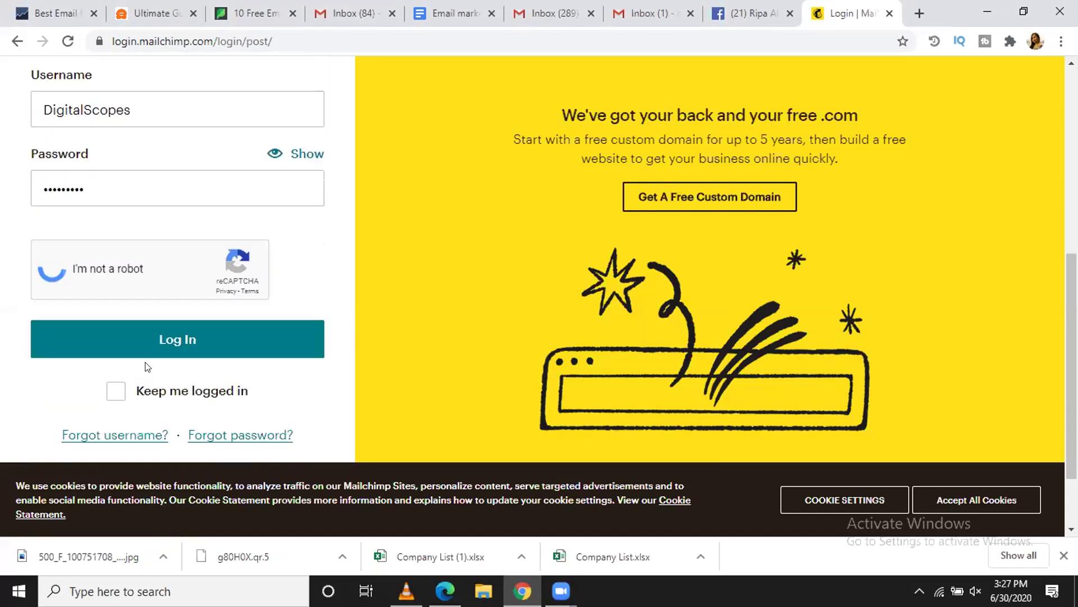
- Select the five motorcycle squares in the reCAPTCHA grid, unmarking the wrong one
{"action": "left_click", "coordinate": [227, 344]}
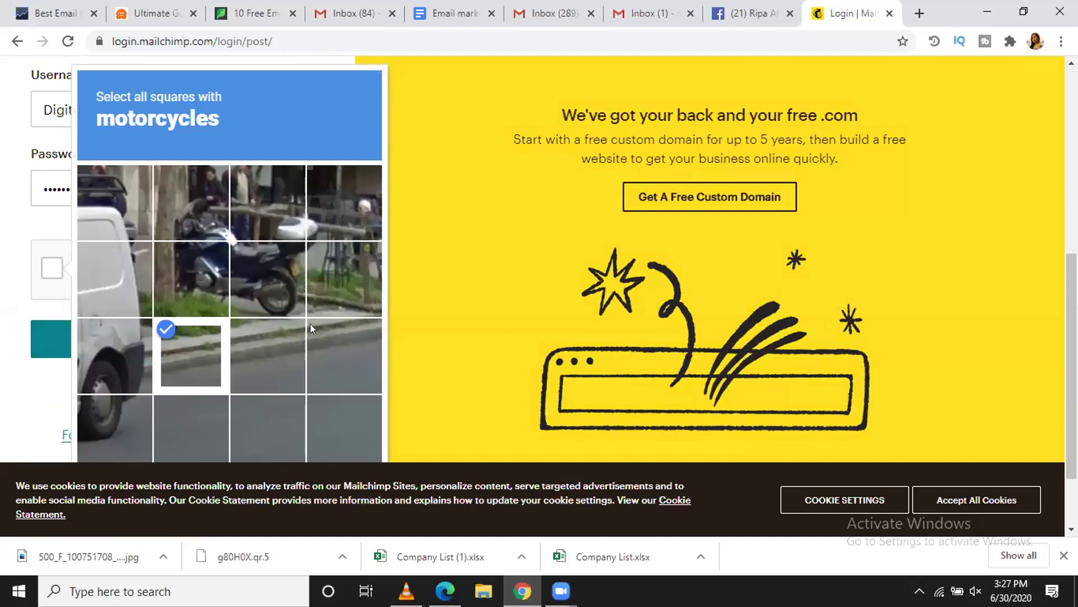
{"action": "scroll", "coordinate": [467, 230], "scroll_direction": "down", "scroll_amount": 1}
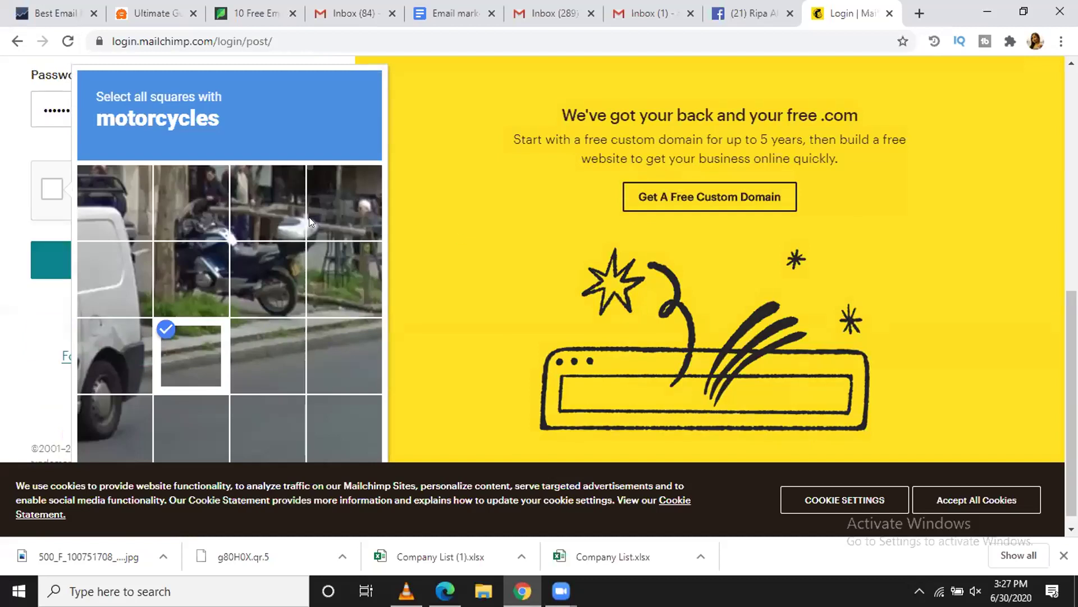
{"action": "left_click", "coordinate": [220, 205]}
{"action": "left_click", "coordinate": [283, 205]}
{"action": "left_click", "coordinate": [268, 269]}
{"action": "left_click", "coordinate": [182, 256]}
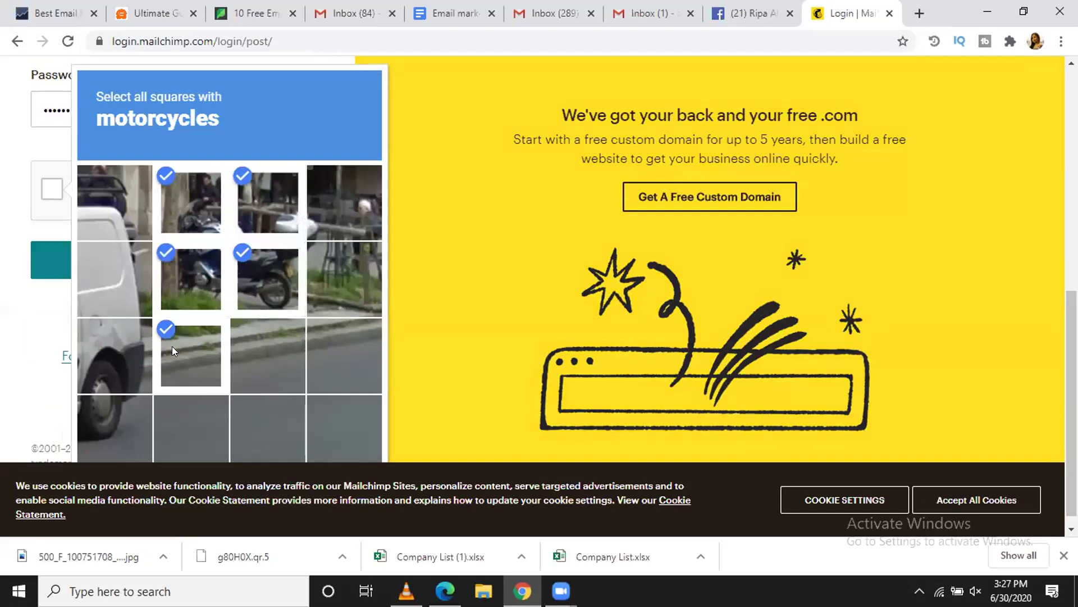
{"action": "left_click", "coordinate": [172, 346]}
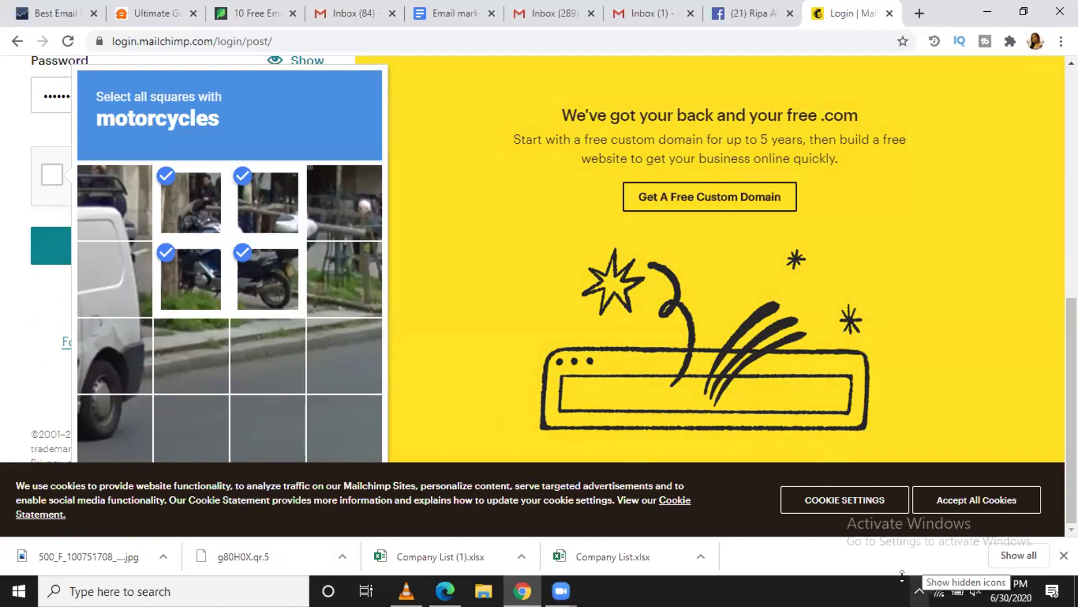
- Reject all optional cookies in Cookie Settings, verify the reCAPTCHA and submit the login
{"action": "left_click", "coordinate": [859, 500]}
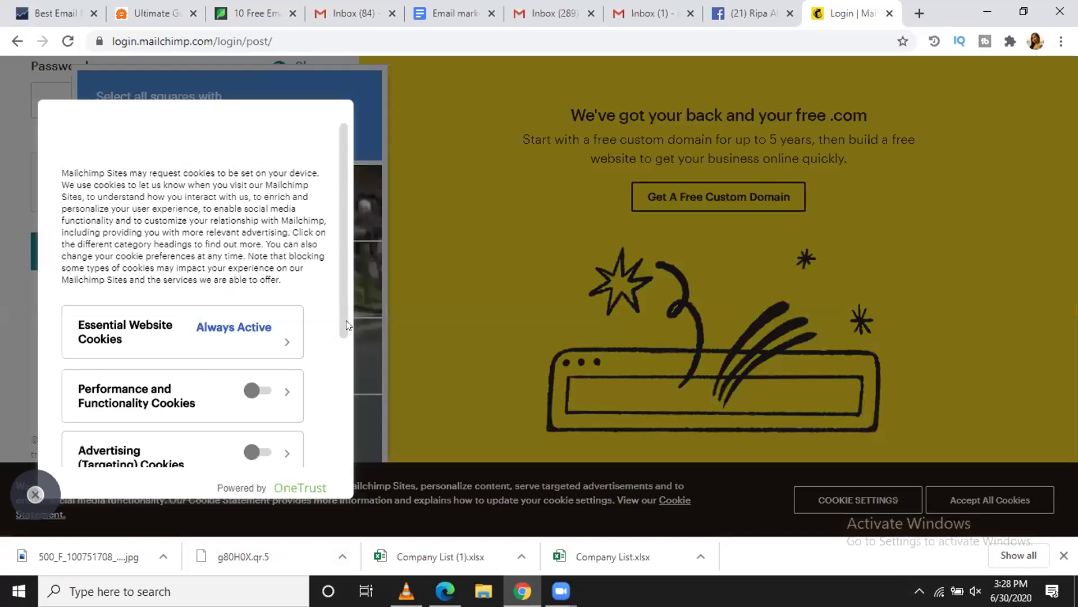
{"action": "scroll", "coordinate": [337, 449], "scroll_direction": "down", "scroll_amount": 4}
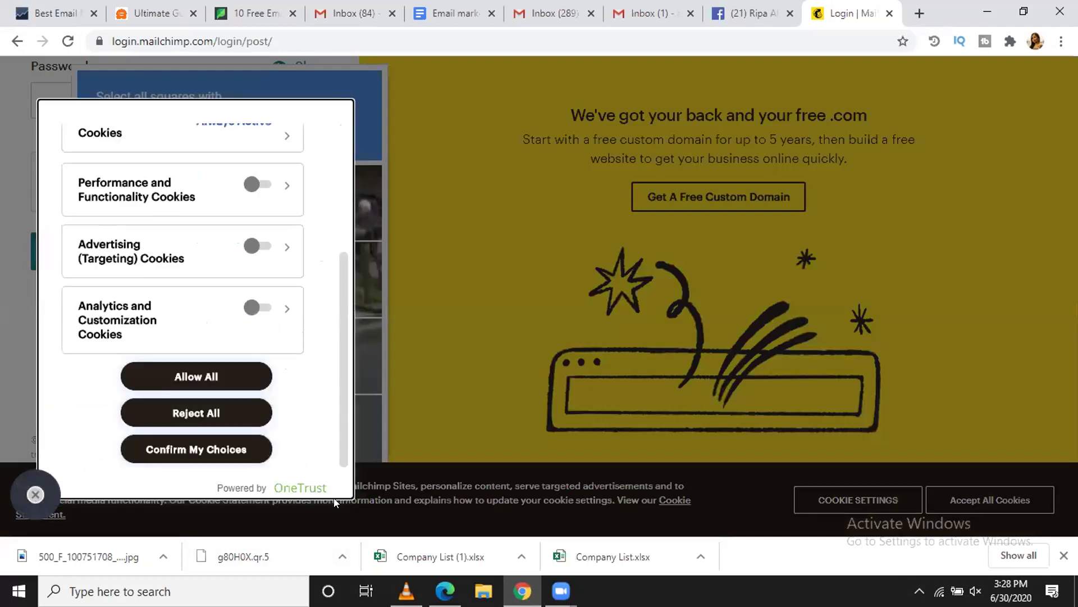
{"action": "left_click", "coordinate": [233, 415]}
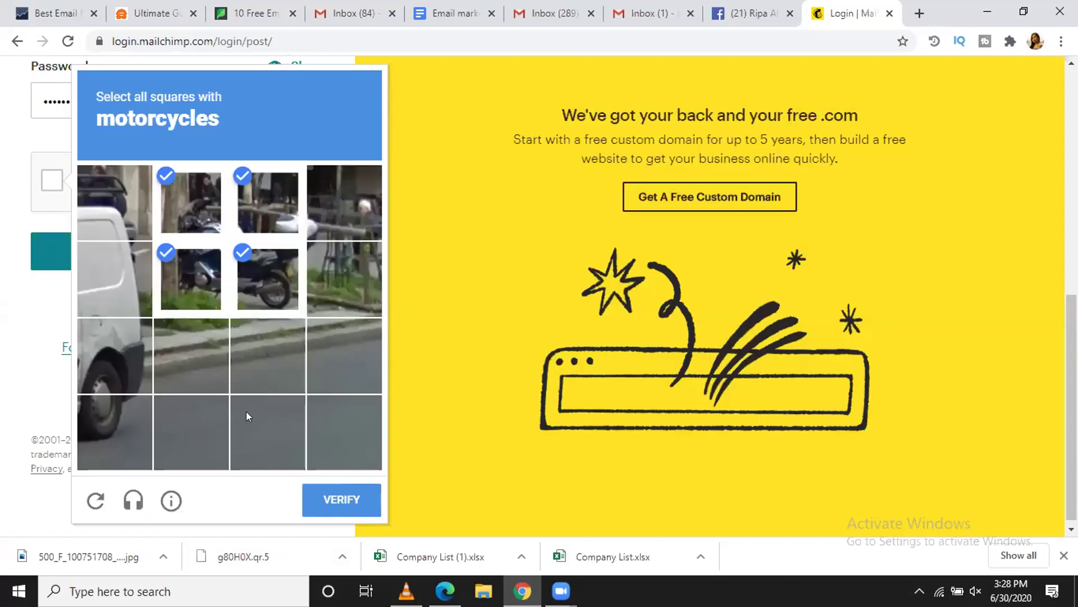
{"action": "left_click", "coordinate": [339, 500]}
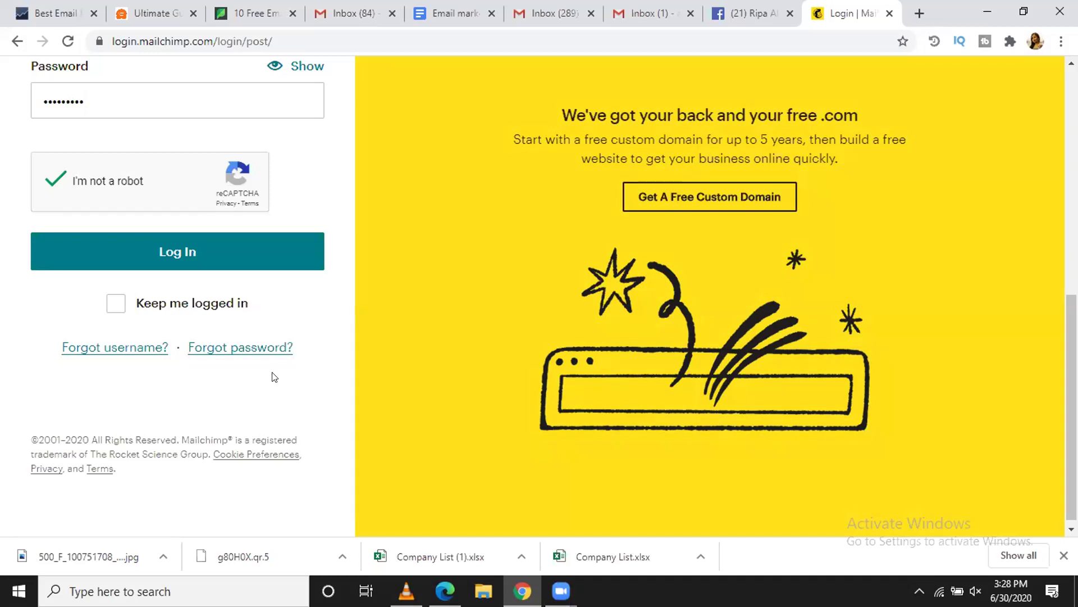
{"action": "left_click", "coordinate": [285, 267]}
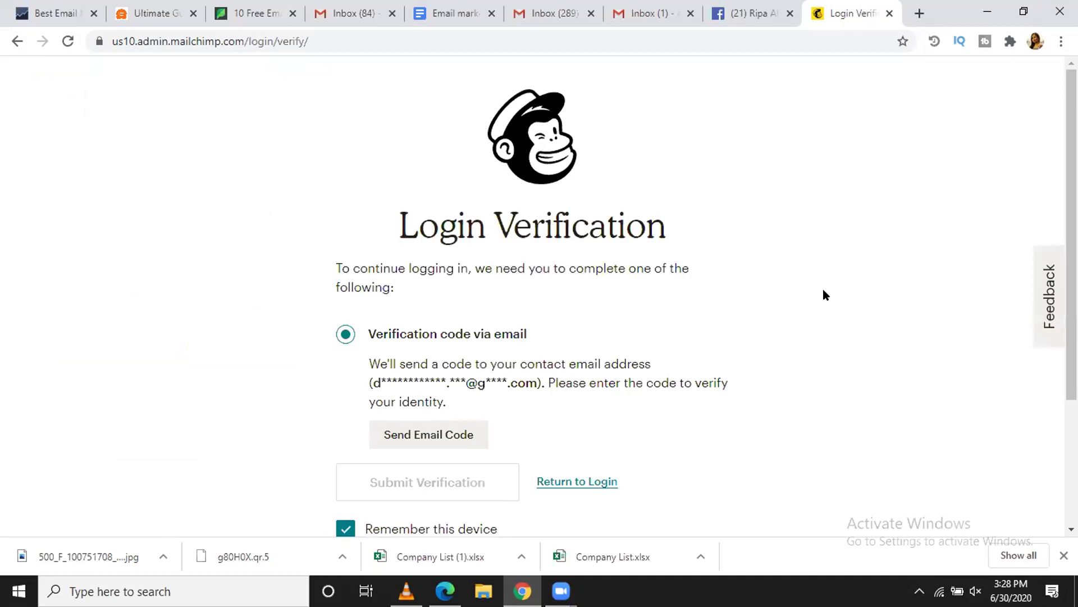
- On the Login Verification page, choose Send Email Code to get the code emailed
{"action": "scroll", "coordinate": [823, 294], "scroll_direction": "down", "scroll_amount": 3}
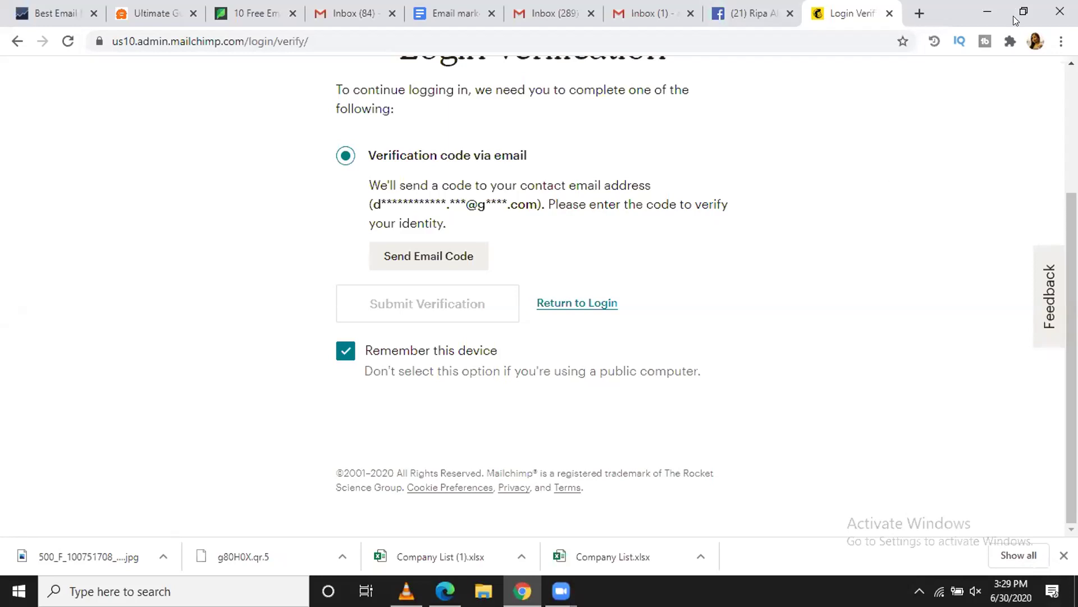
{"action": "left_click", "coordinate": [388, 260]}
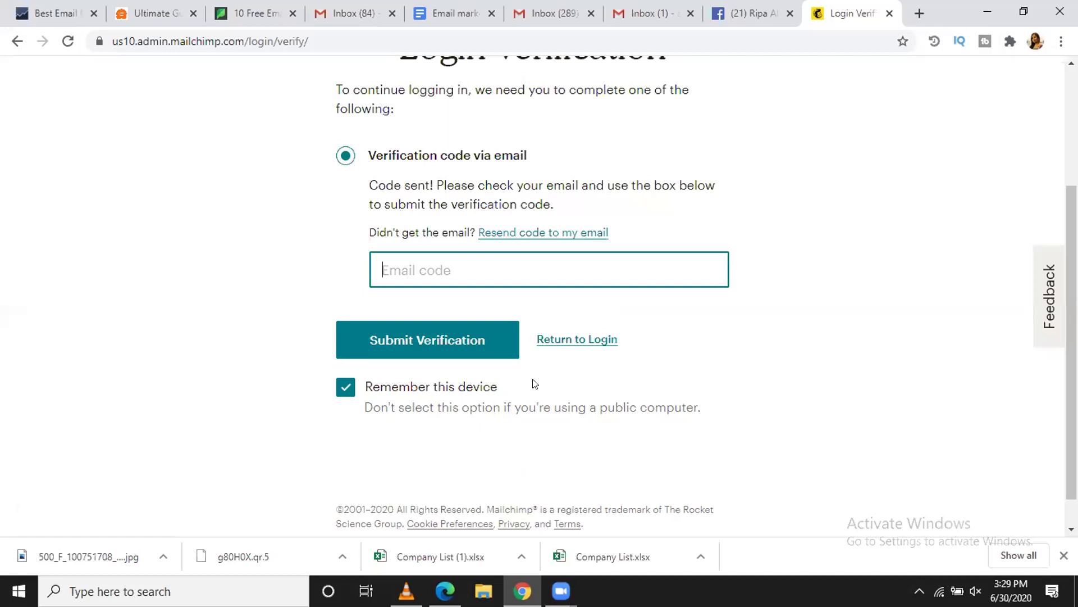
- Resend the code to email, enter the received verification code and submit it
{"action": "left_click", "coordinate": [589, 232]}
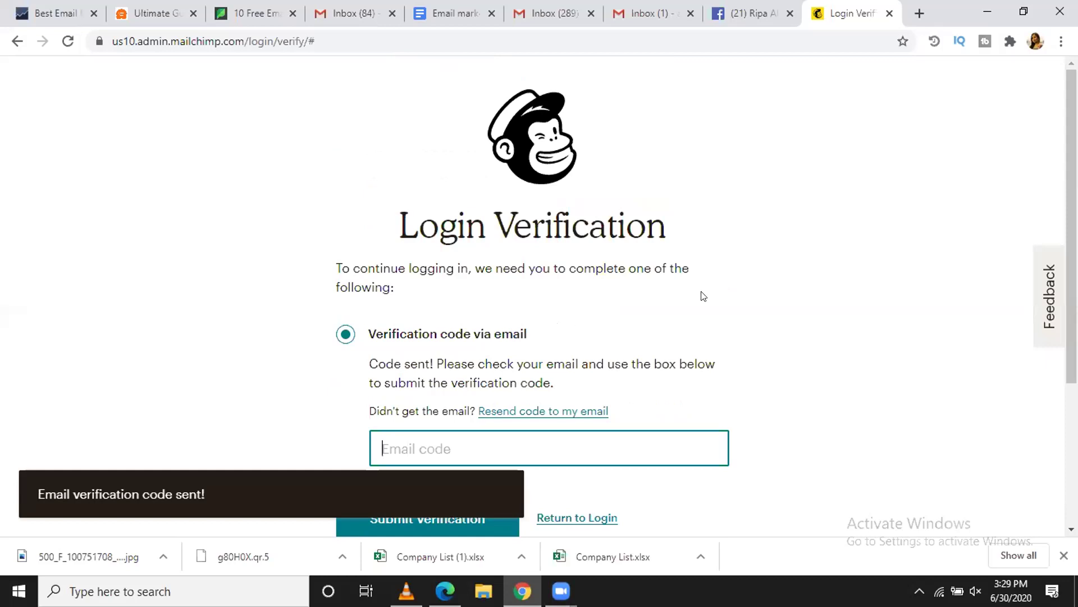
{"action": "scroll", "coordinate": [703, 296], "scroll_direction": "down", "scroll_amount": 4}
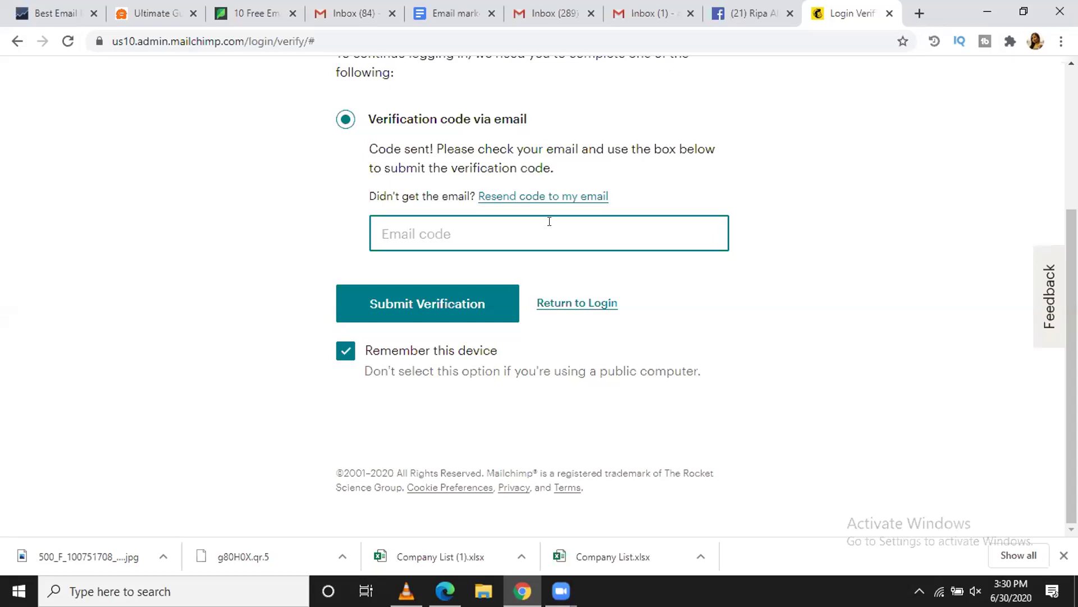
{"action": "left_click", "coordinate": [435, 313]}
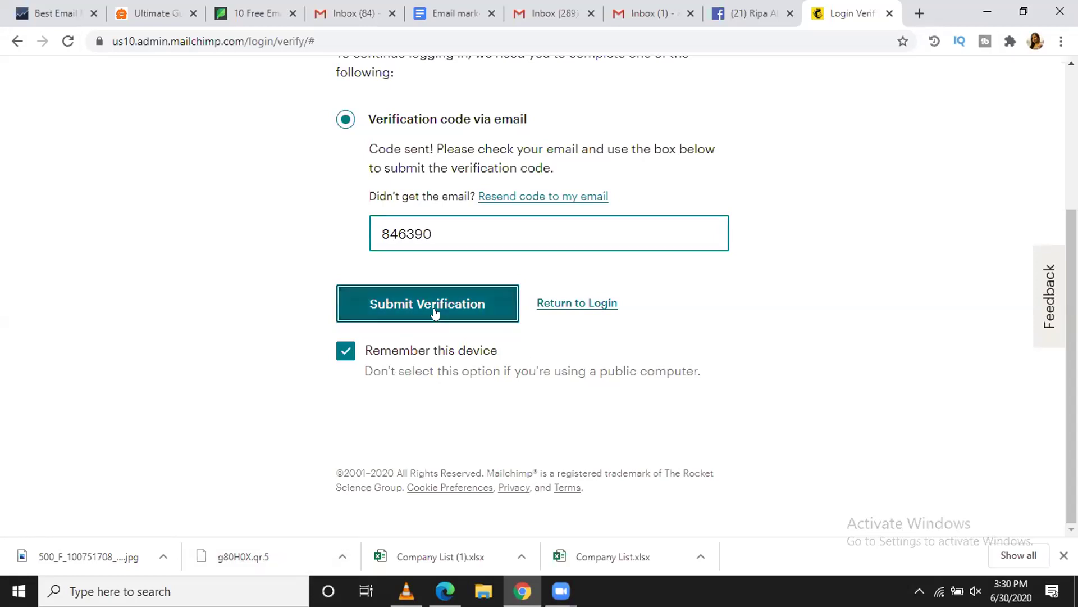
- Enter the newly emailed verification code and submit it to open the account dashboard
{"action": "left_click", "coordinate": [434, 310]}
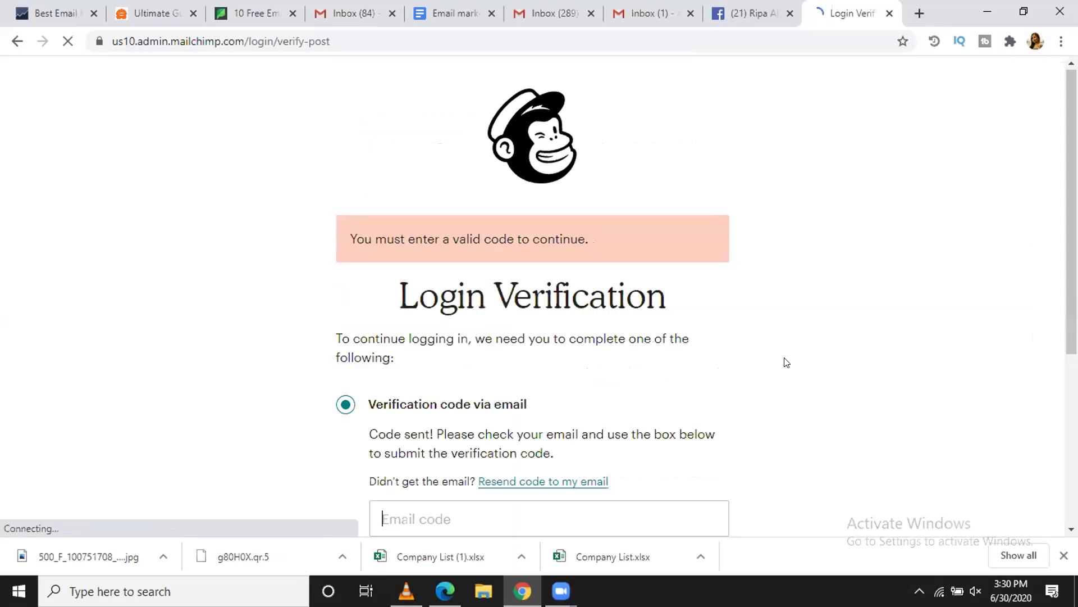
{"action": "scroll", "coordinate": [786, 362], "scroll_direction": "down", "scroll_amount": 1}
{"action": "scroll", "coordinate": [787, 362], "scroll_direction": "down", "scroll_amount": 1}
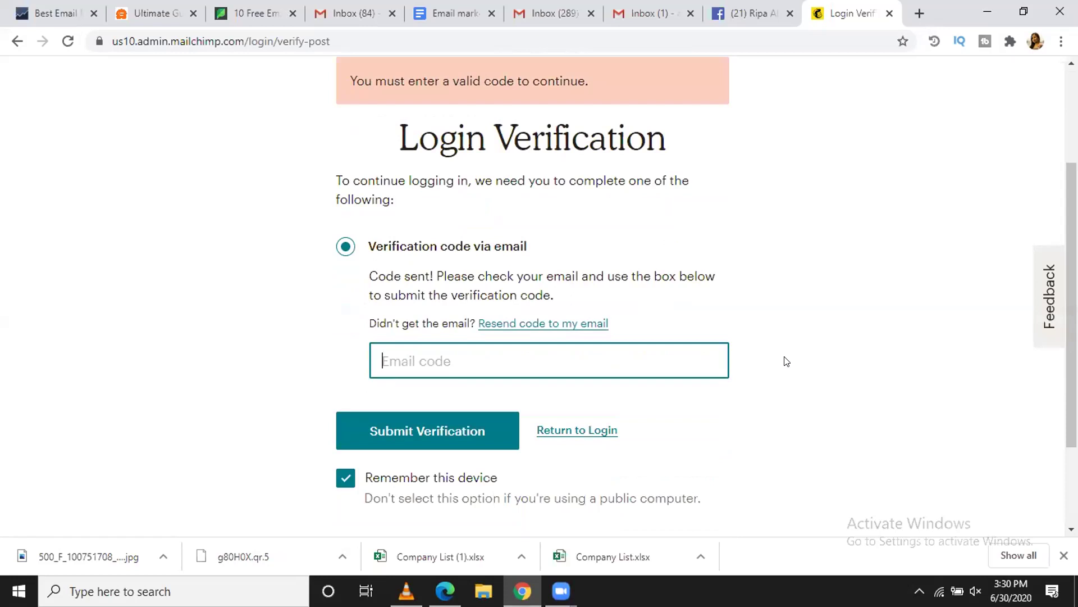
{"action": "scroll", "coordinate": [786, 362], "scroll_direction": "down", "scroll_amount": 2}
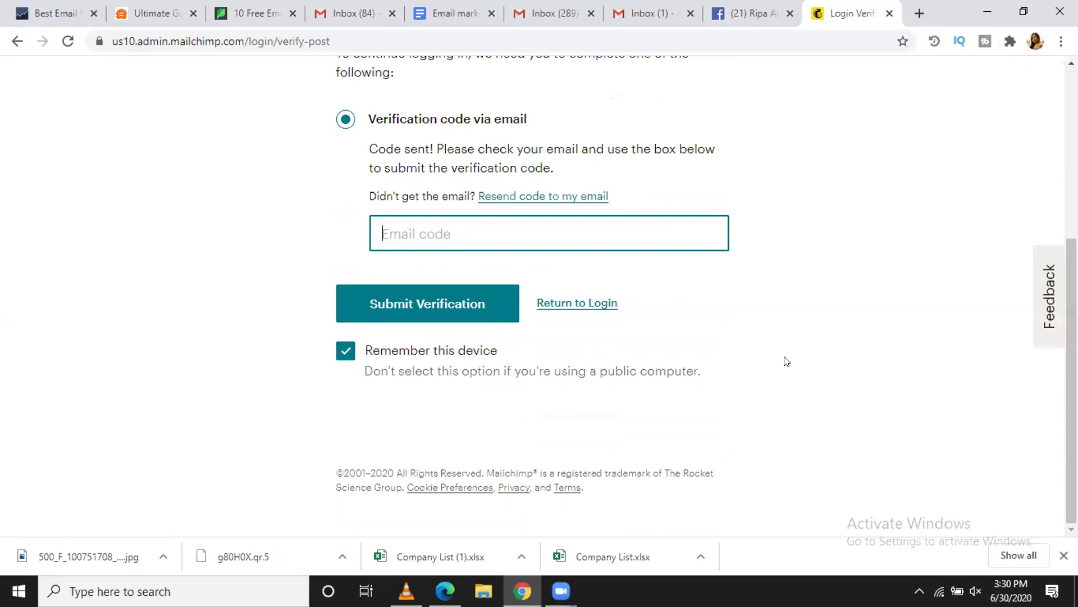
{"action": "left_click", "coordinate": [511, 321]}
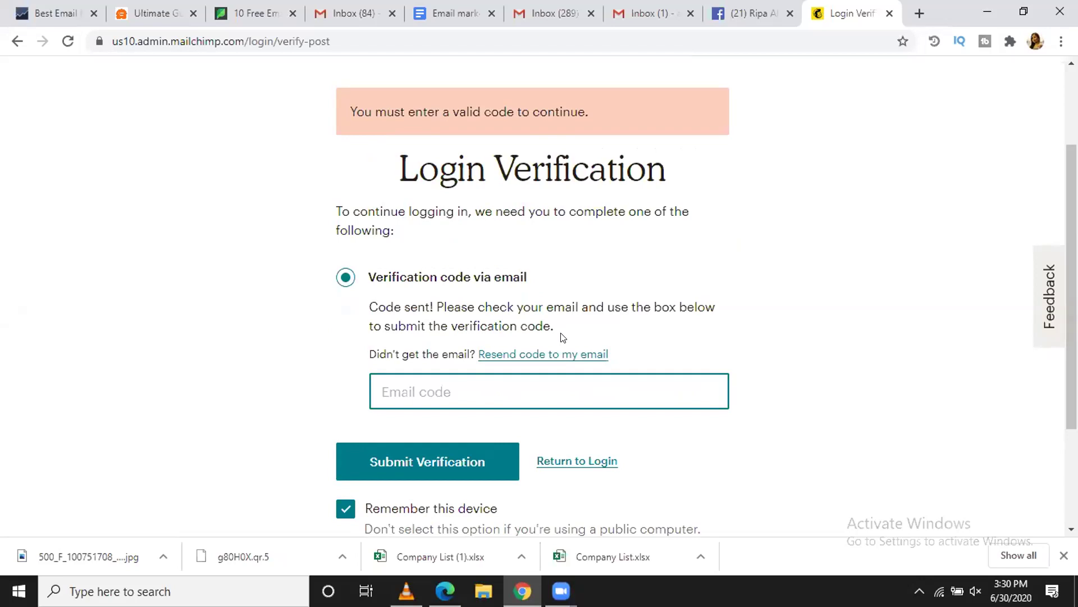
{"action": "scroll", "coordinate": [563, 337], "scroll_direction": "down", "scroll_amount": 1}
{"action": "left_click", "coordinate": [513, 313]}
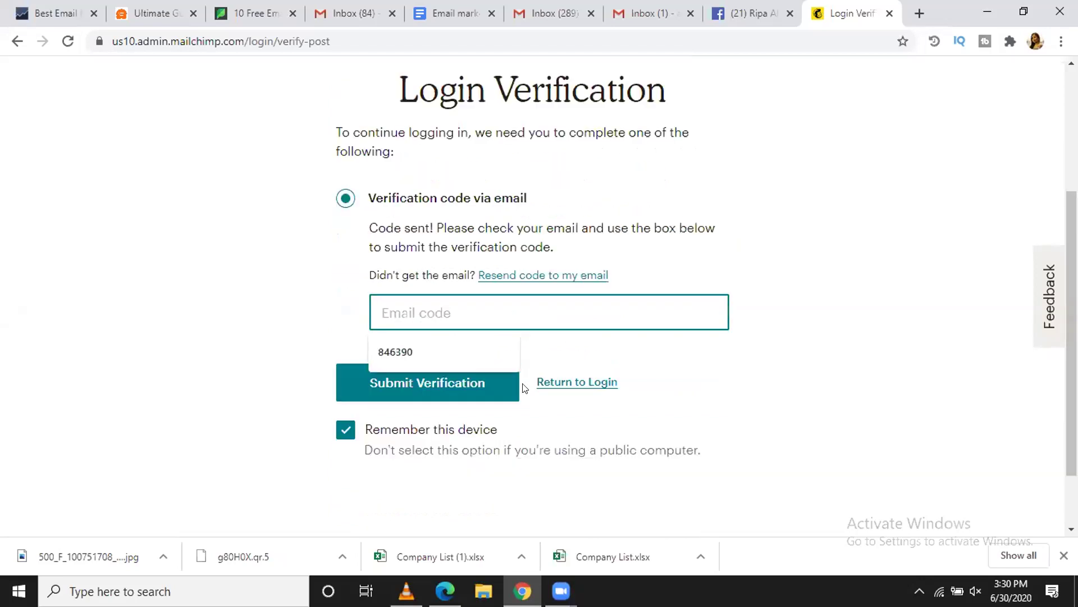
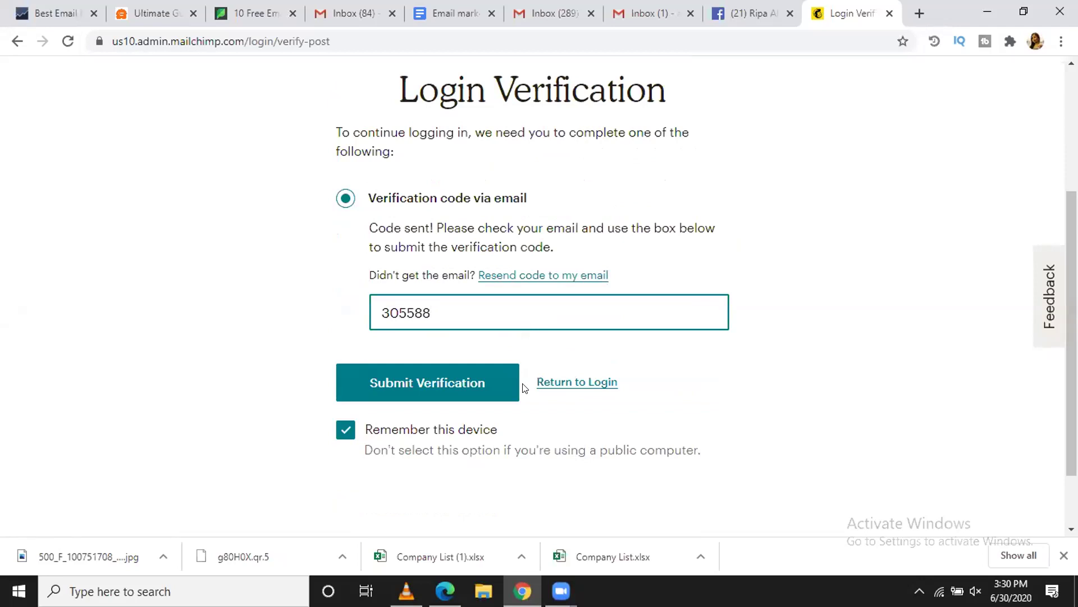
{"action": "left_click", "coordinate": [478, 391]}
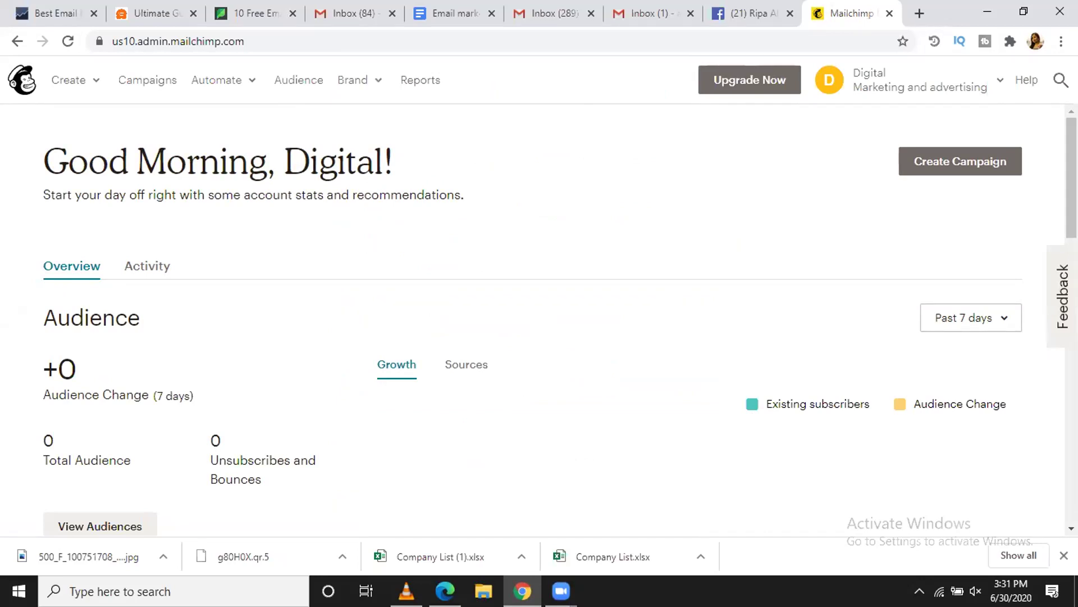
- Switch windows, then show the Create menu listing Email, Ads, Website and Landing Page
{"action": "key", "text": "alt+Tab"}
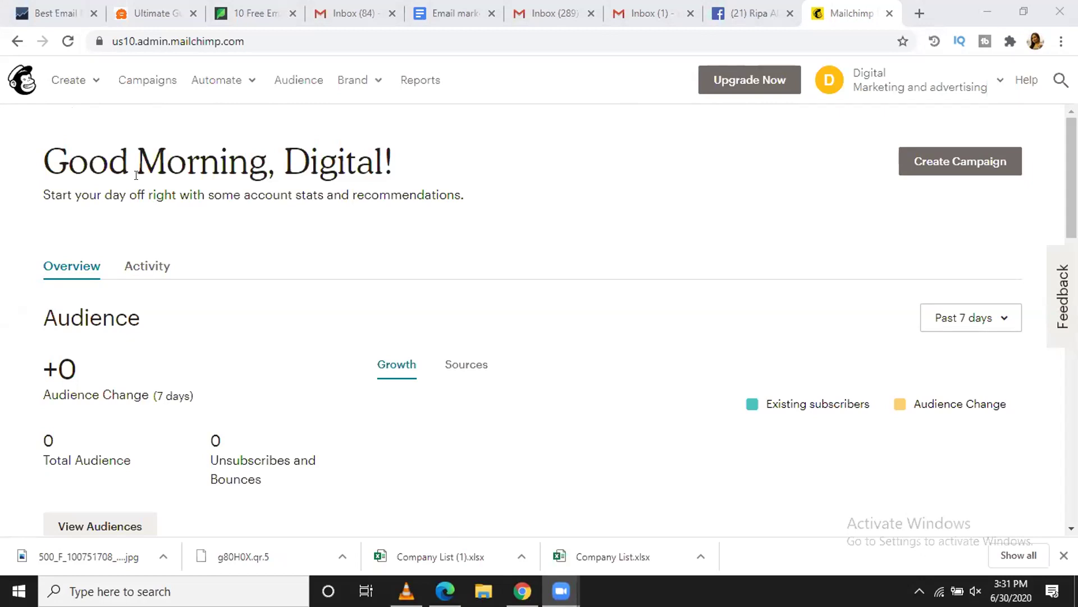
{"action": "left_click", "coordinate": [79, 81]}
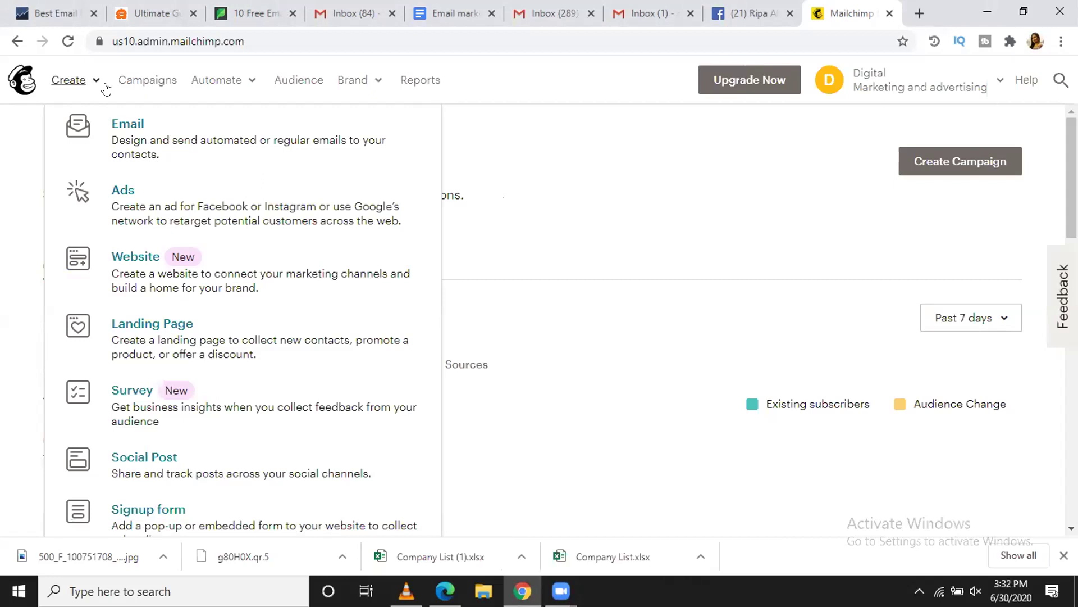
- Browse the empty Campaigns page and show the Automate options for Email, Ad and Postcard
{"action": "left_click", "coordinate": [169, 90]}
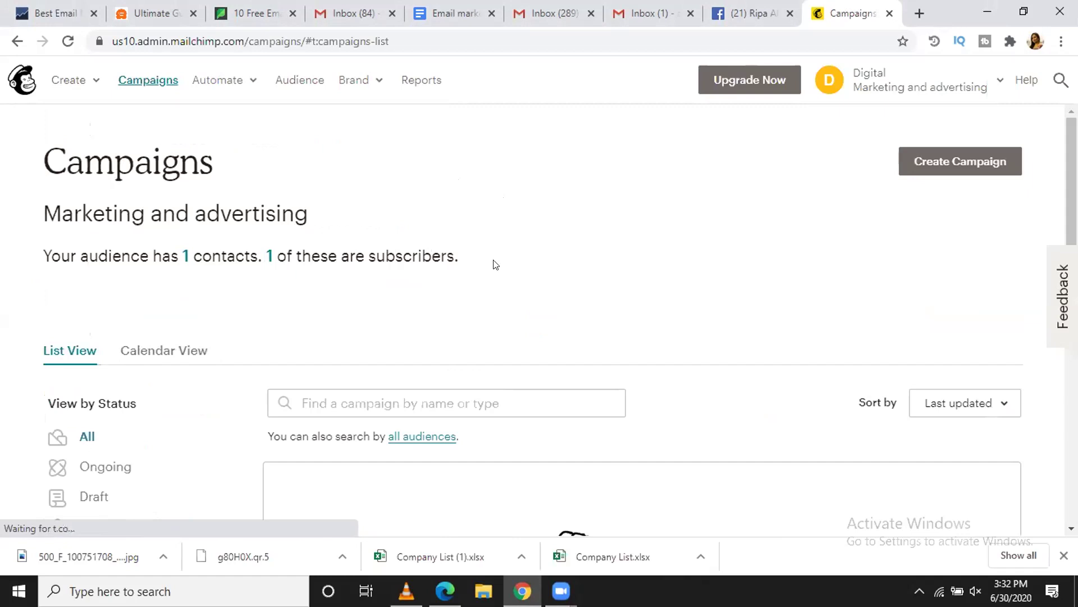
{"action": "scroll", "coordinate": [494, 263], "scroll_direction": "down", "scroll_amount": 5}
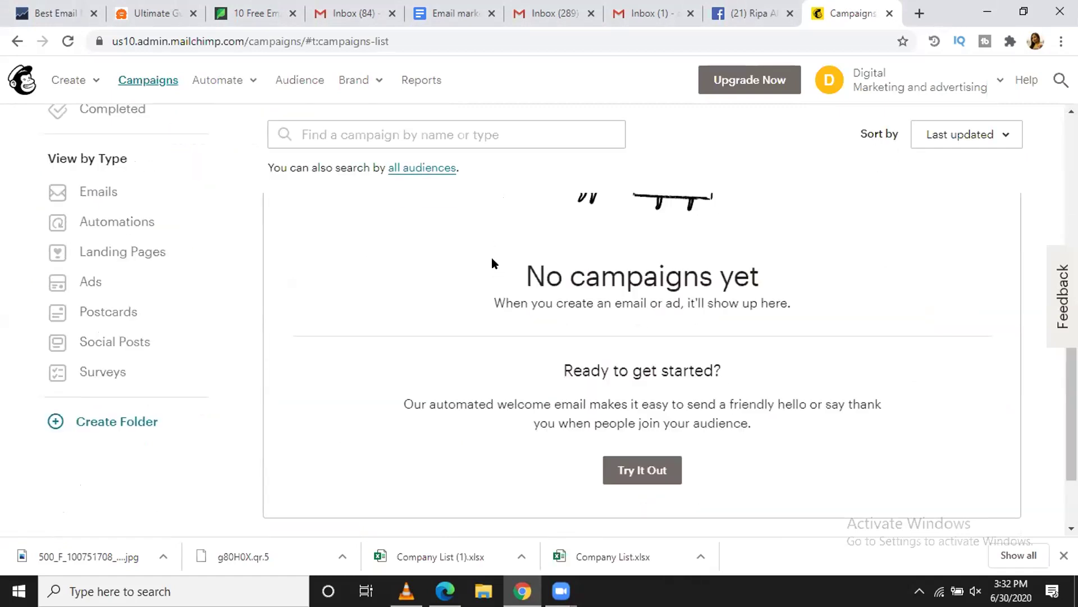
{"action": "scroll", "coordinate": [493, 261], "scroll_direction": "up", "scroll_amount": 5}
{"action": "scroll", "coordinate": [496, 250], "scroll_direction": "down", "scroll_amount": 4}
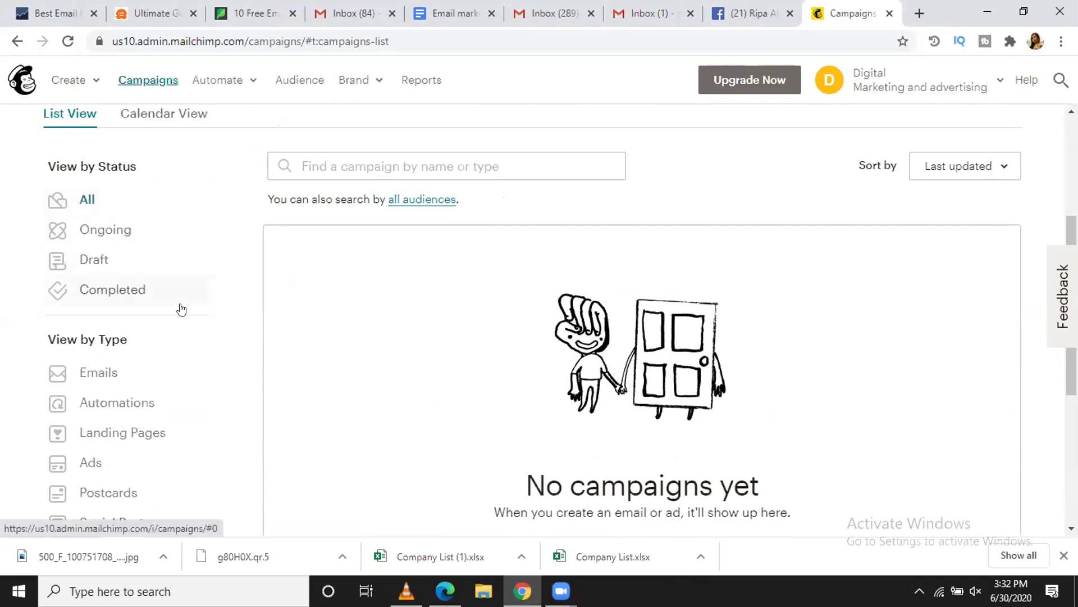
{"action": "scroll", "coordinate": [181, 309], "scroll_direction": "down", "scroll_amount": 3}
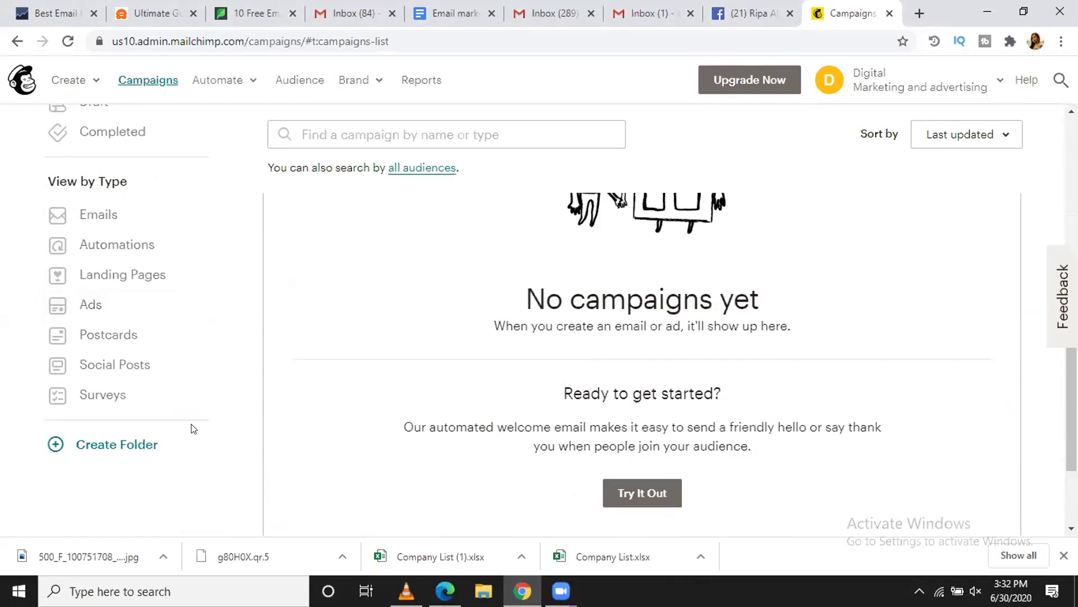
{"action": "scroll", "coordinate": [194, 429], "scroll_direction": "up", "scroll_amount": 5}
{"action": "left_click", "coordinate": [233, 84]}
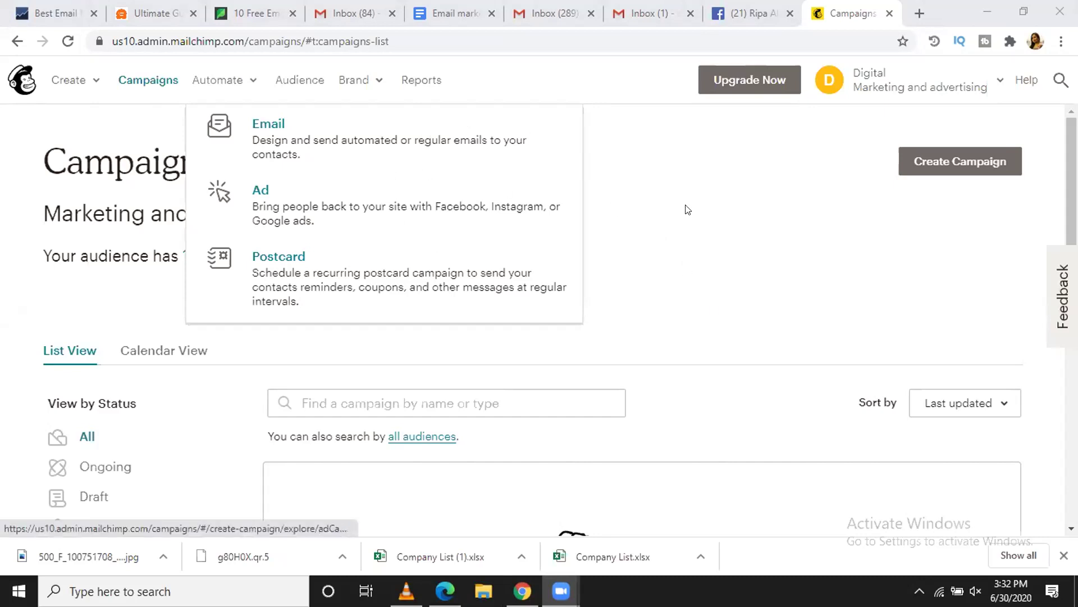
- Close the Automate menu, view the Brand options, then go to Reports
{"action": "left_click", "coordinate": [661, 120]}
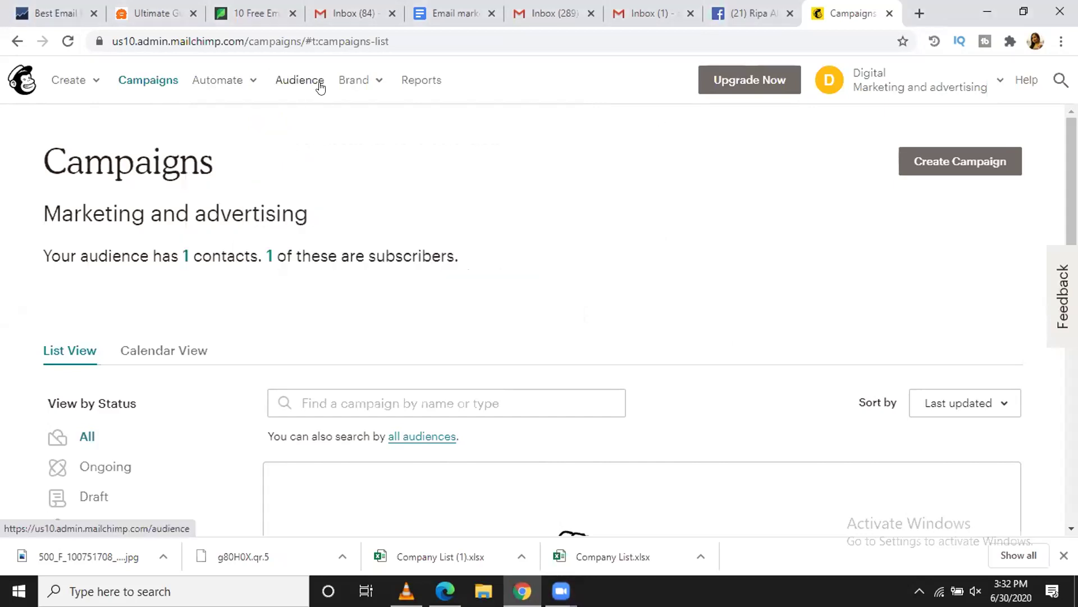
{"action": "left_click", "coordinate": [378, 85]}
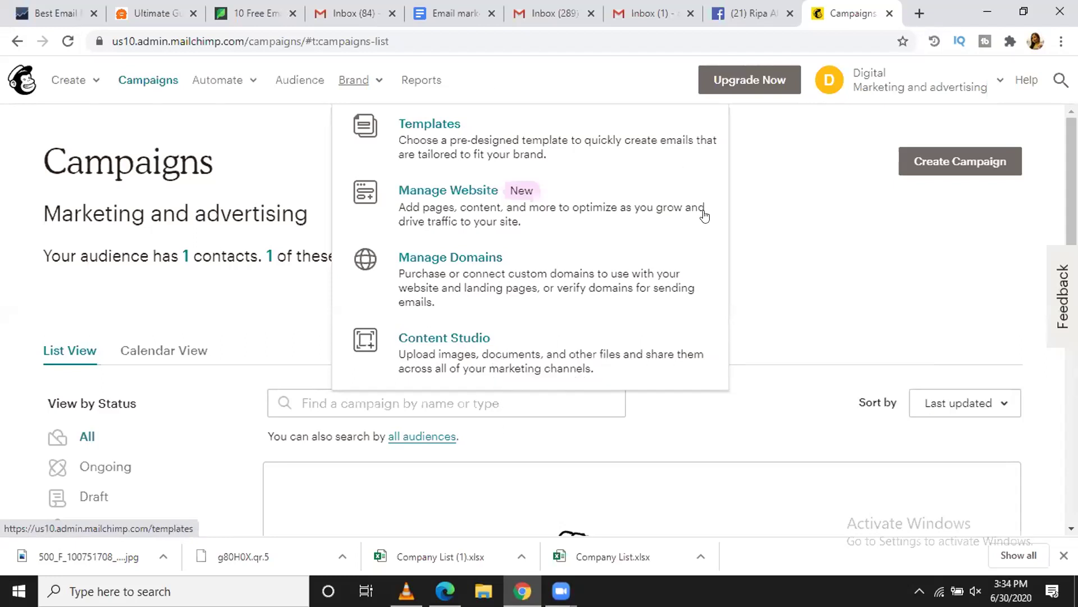
{"action": "left_click", "coordinate": [436, 82]}
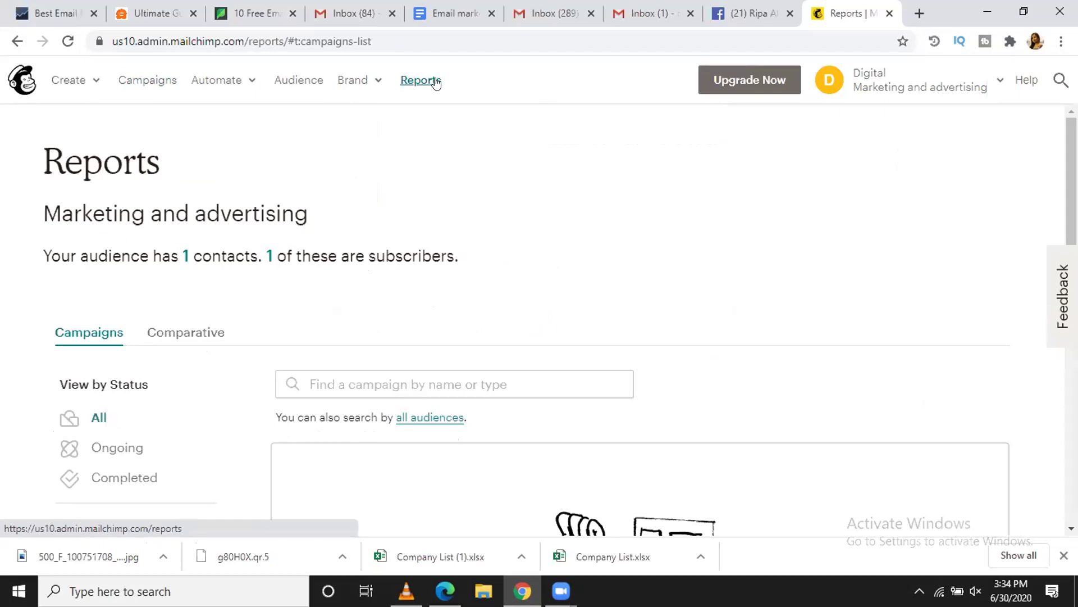
{"action": "left_click", "coordinate": [621, 549]}
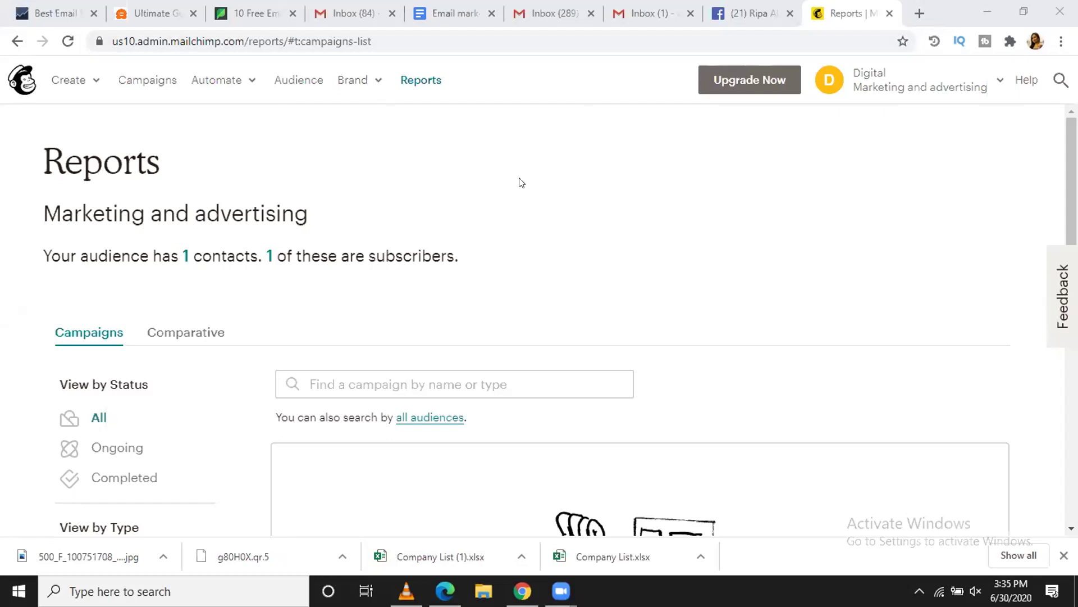
{"action": "scroll", "coordinate": [521, 181], "scroll_direction": "down", "scroll_amount": 3}
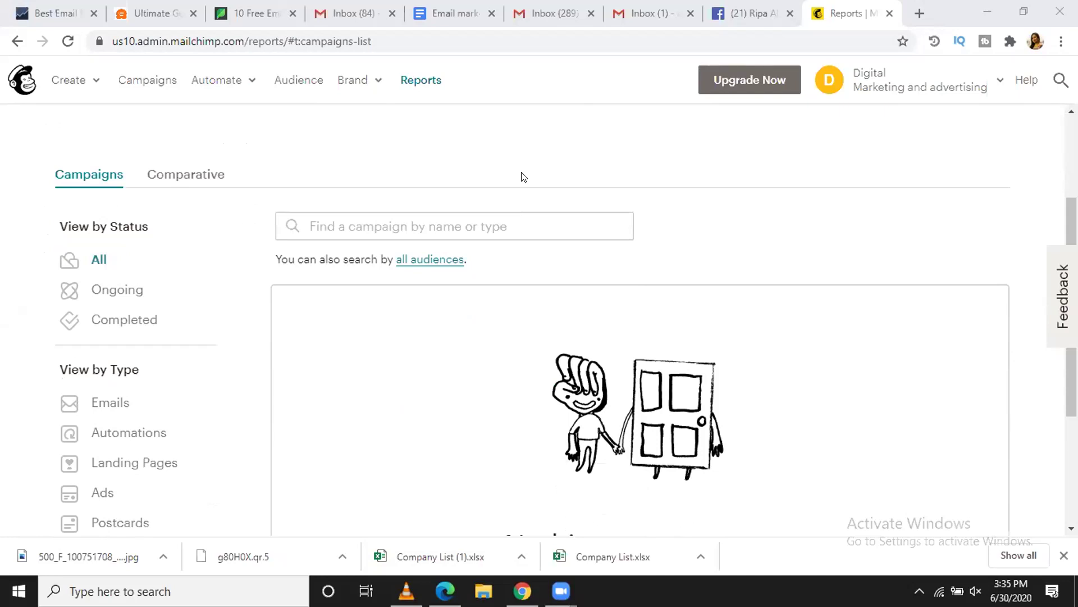
{"action": "scroll", "coordinate": [522, 177], "scroll_direction": "down", "scroll_amount": 3}
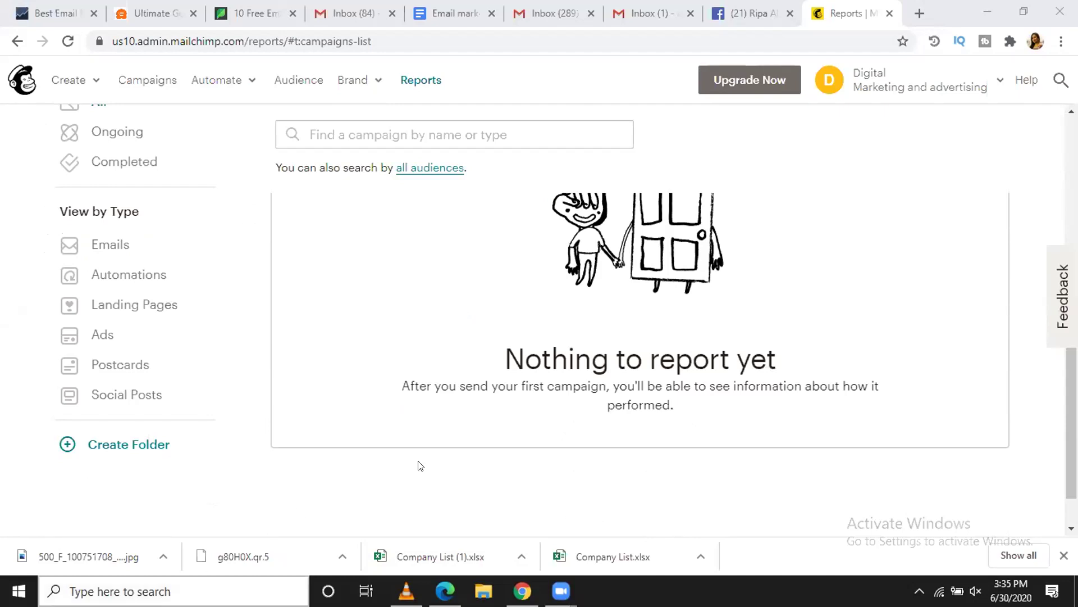
{"action": "scroll", "coordinate": [419, 452], "scroll_direction": "up", "scroll_amount": 5}
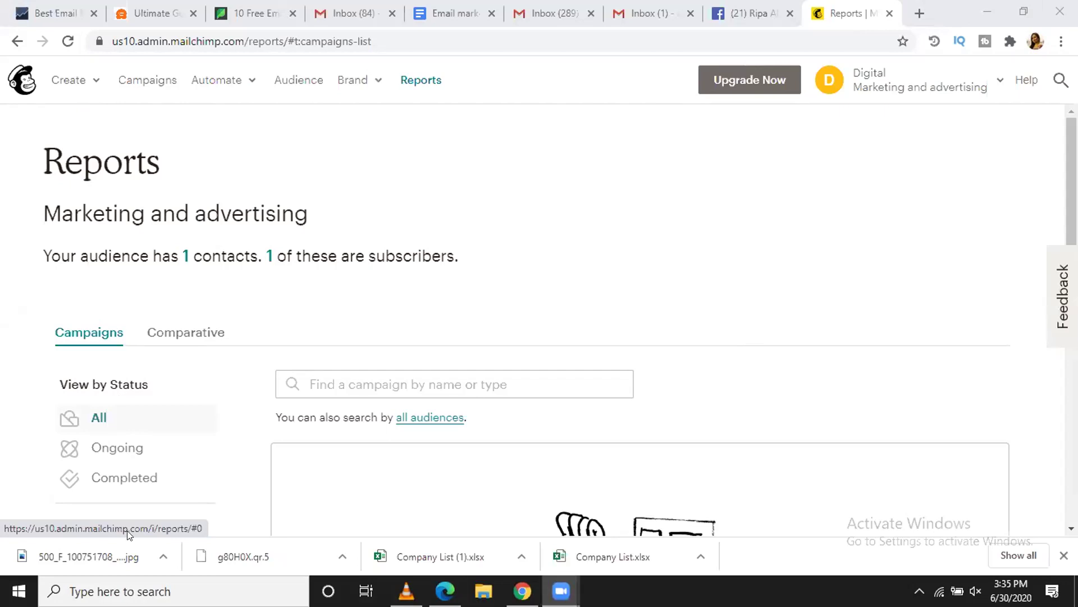
{"action": "mouse_move", "coordinate": [561, 591]}
{"action": "mouse_move", "coordinate": [523, 591]}
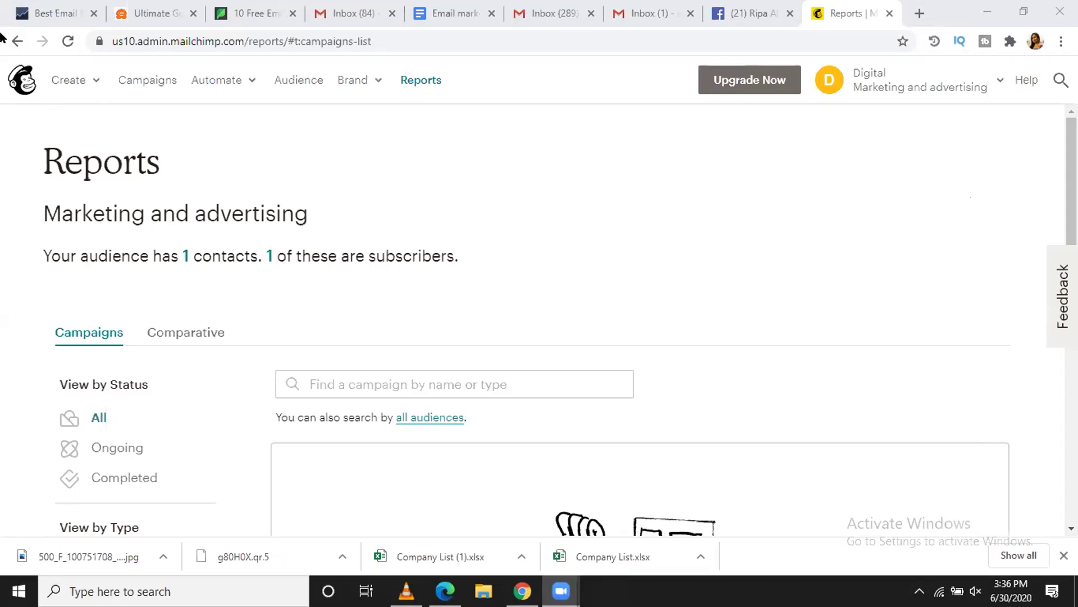
- On the Reports page, open and dismiss the Create menu twice, then reopen it
{"action": "left_click", "coordinate": [94, 84]}
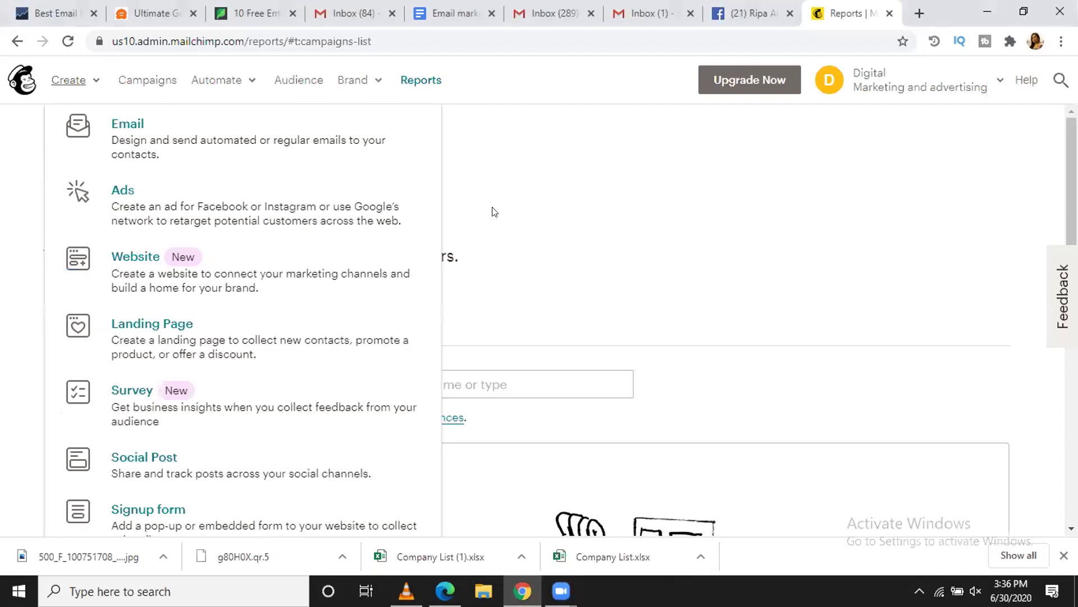
{"action": "left_click", "coordinate": [537, 224]}
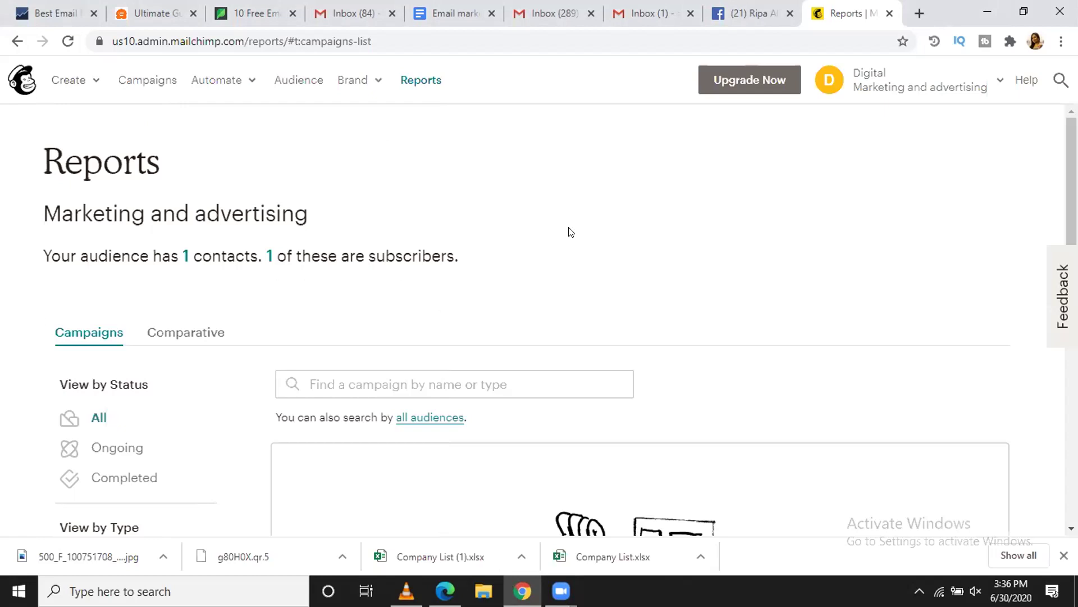
{"action": "left_click", "coordinate": [84, 84]}
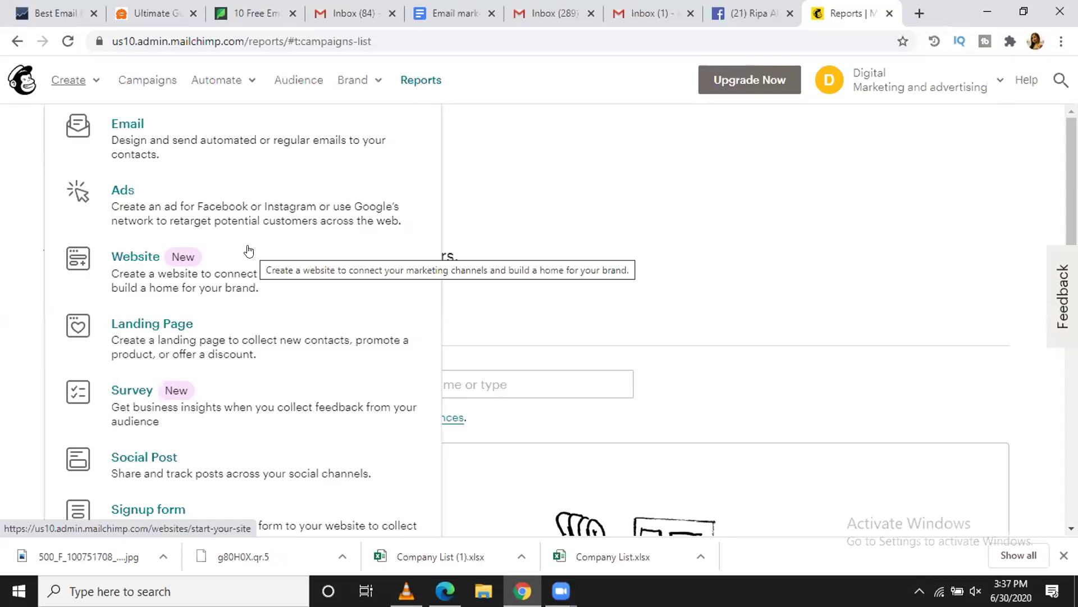
{"action": "left_click", "coordinate": [589, 148]}
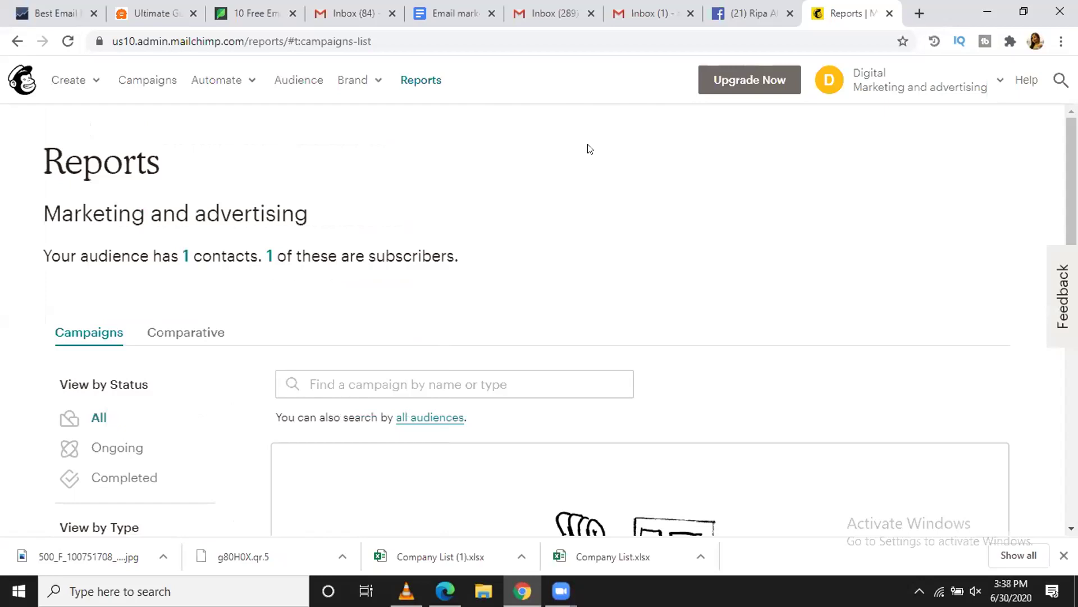
{"action": "left_click", "coordinate": [81, 88]}
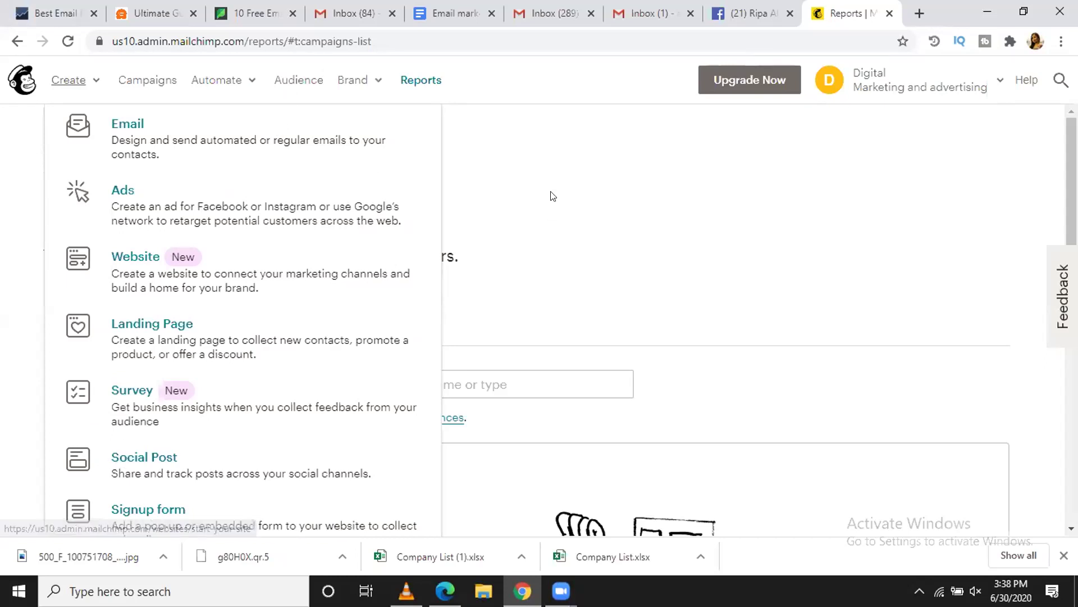
- Click an empty area of the Reports page to close the Create dropdown
{"action": "left_click", "coordinate": [537, 178]}
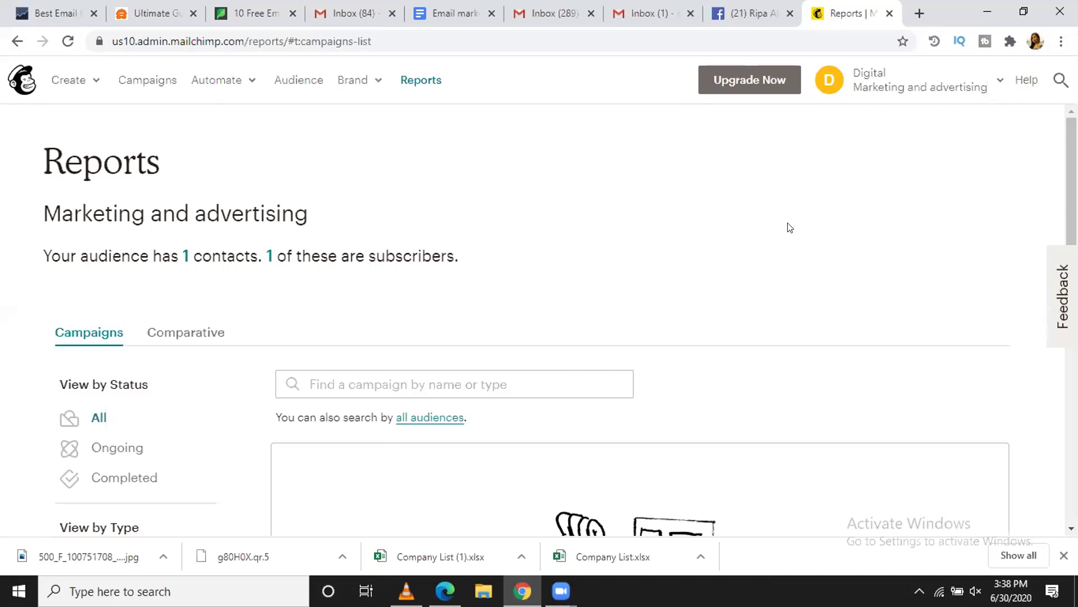
{"action": "scroll", "coordinate": [776, 276], "scroll_direction": "down", "scroll_amount": 5}
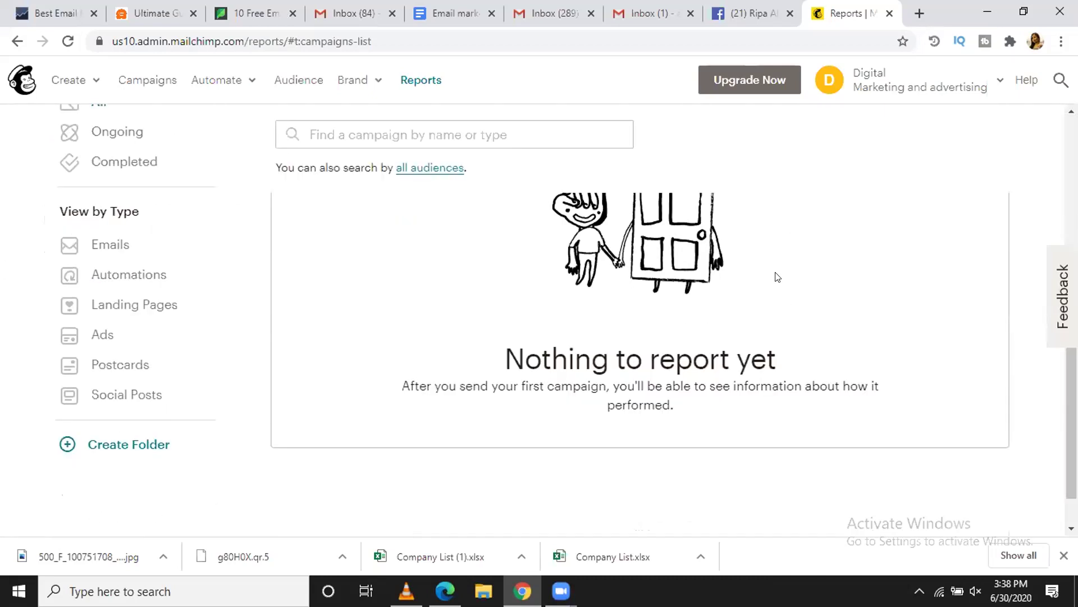
{"action": "scroll", "coordinate": [770, 268], "scroll_direction": "up", "scroll_amount": 5}
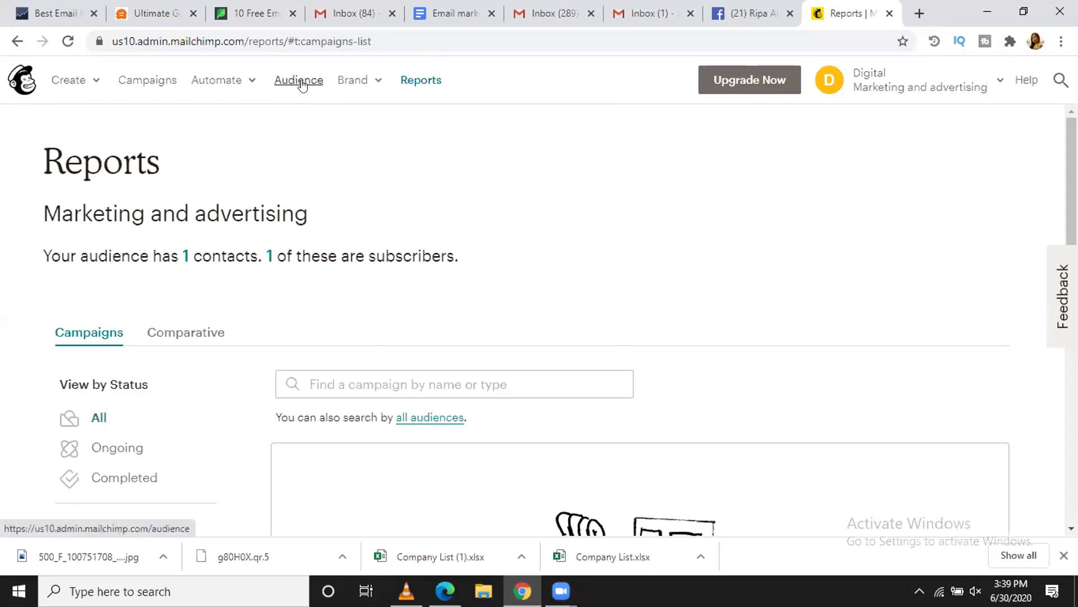
- Open the Audience page for the Marketing and advertising audience and look over its options
{"action": "left_click", "coordinate": [300, 82]}
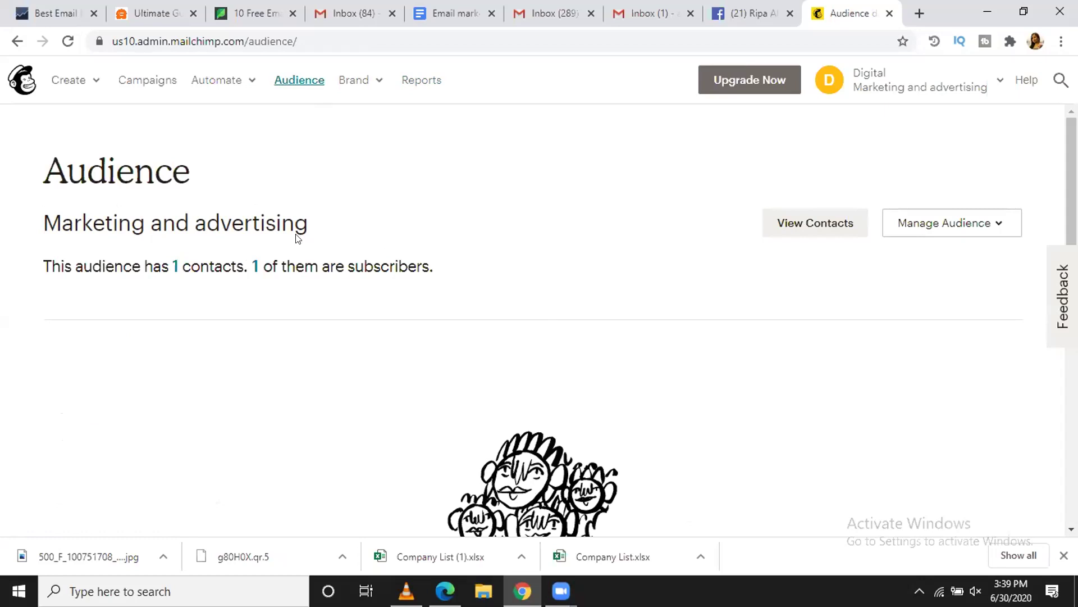
{"action": "scroll", "coordinate": [466, 341], "scroll_direction": "down", "scroll_amount": 9}
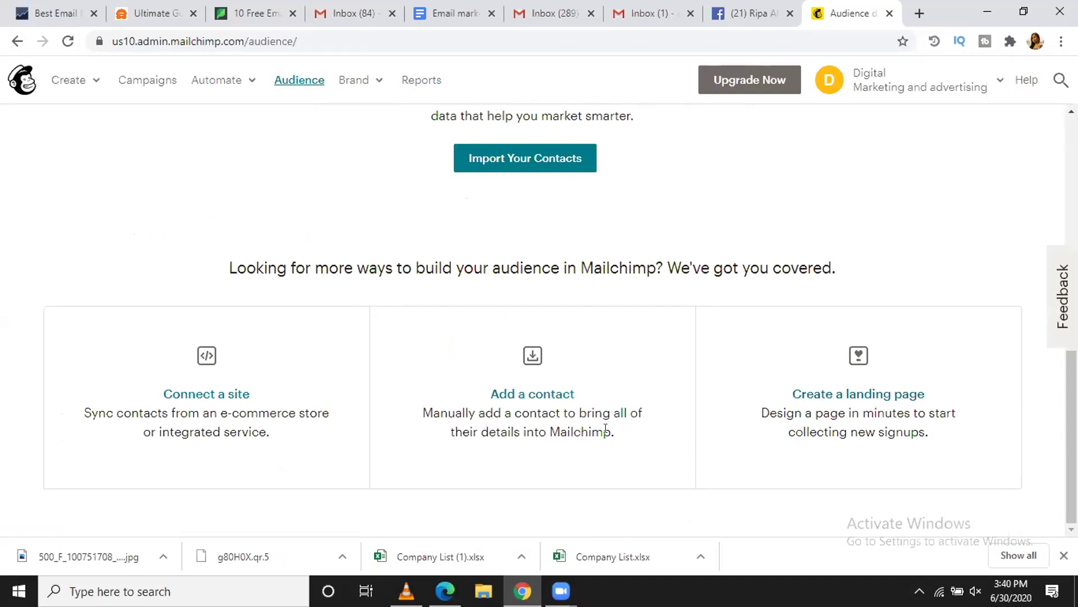
{"action": "scroll", "coordinate": [615, 428], "scroll_direction": "up", "scroll_amount": 3}
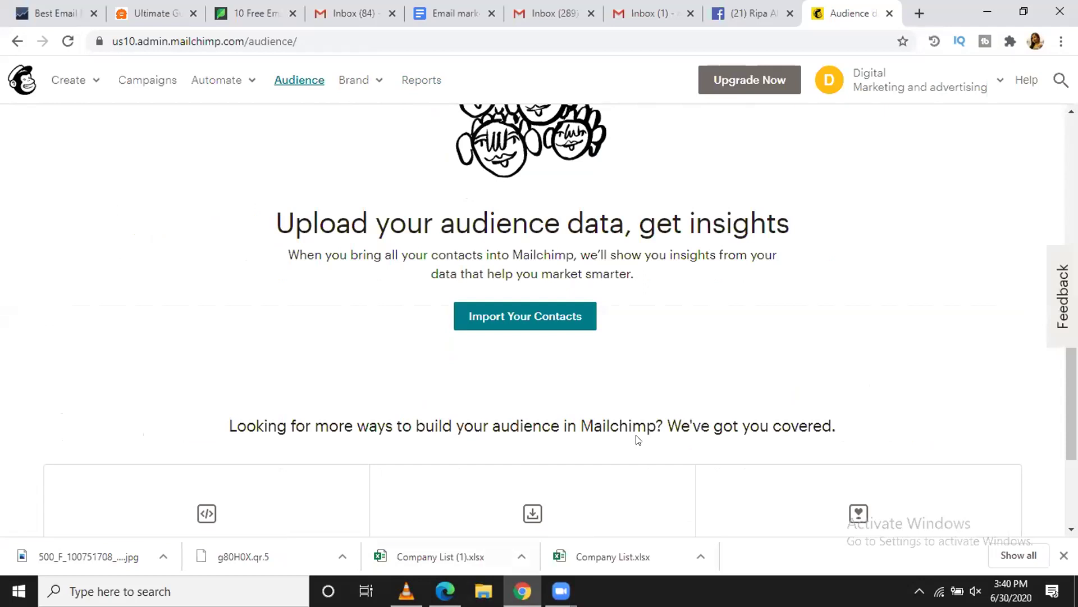
{"action": "scroll", "coordinate": [638, 441], "scroll_direction": "up", "scroll_amount": 6}
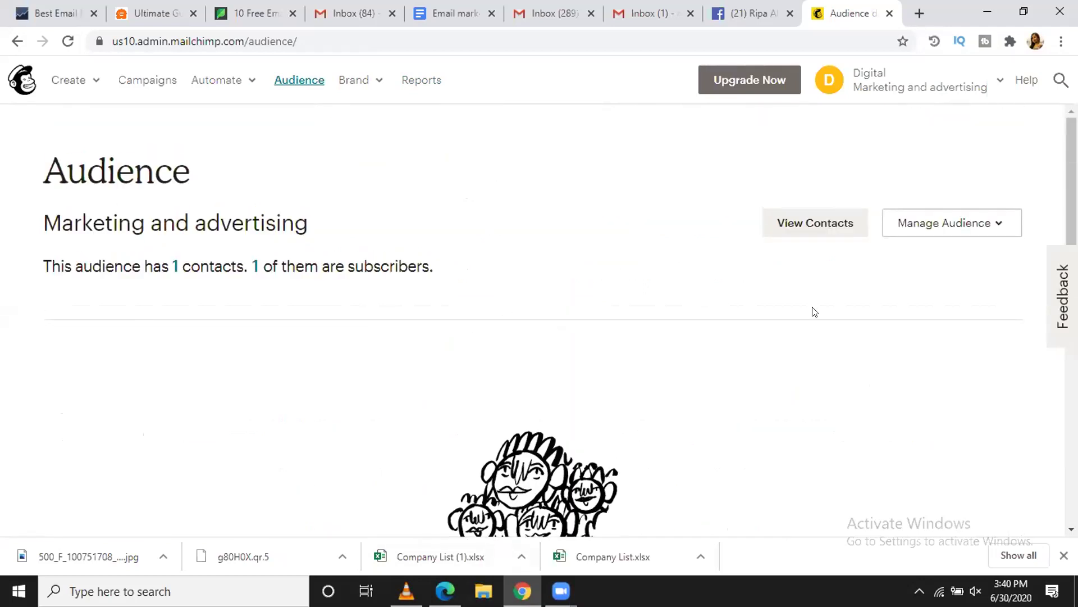
- Show the contacts table with its single subscribed contact, then expand the Add contacts menu
{"action": "left_click", "coordinate": [819, 235]}
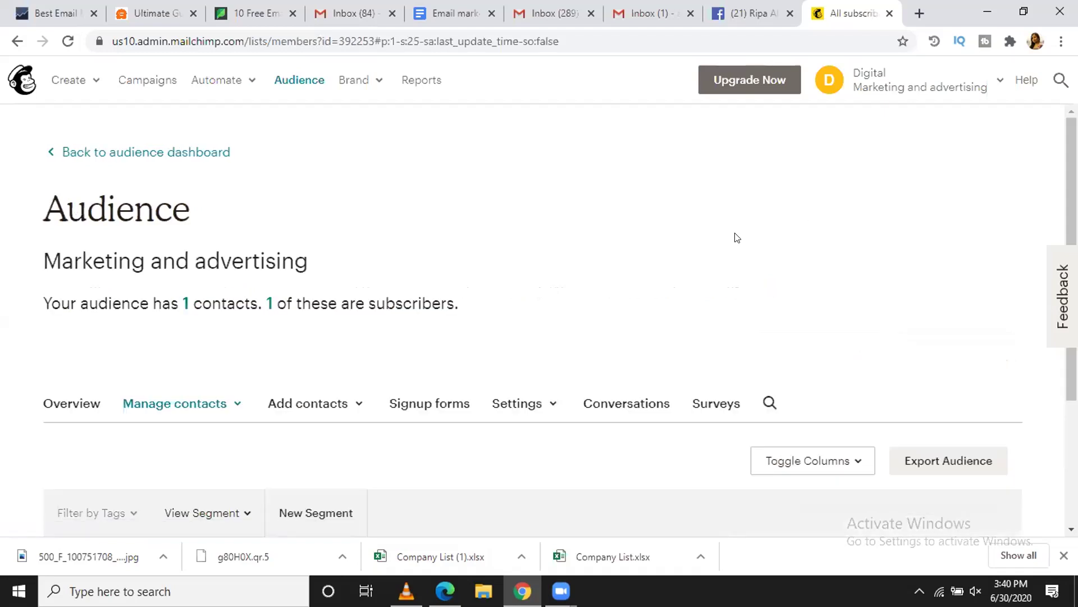
{"action": "scroll", "coordinate": [737, 237], "scroll_direction": "down", "scroll_amount": 1}
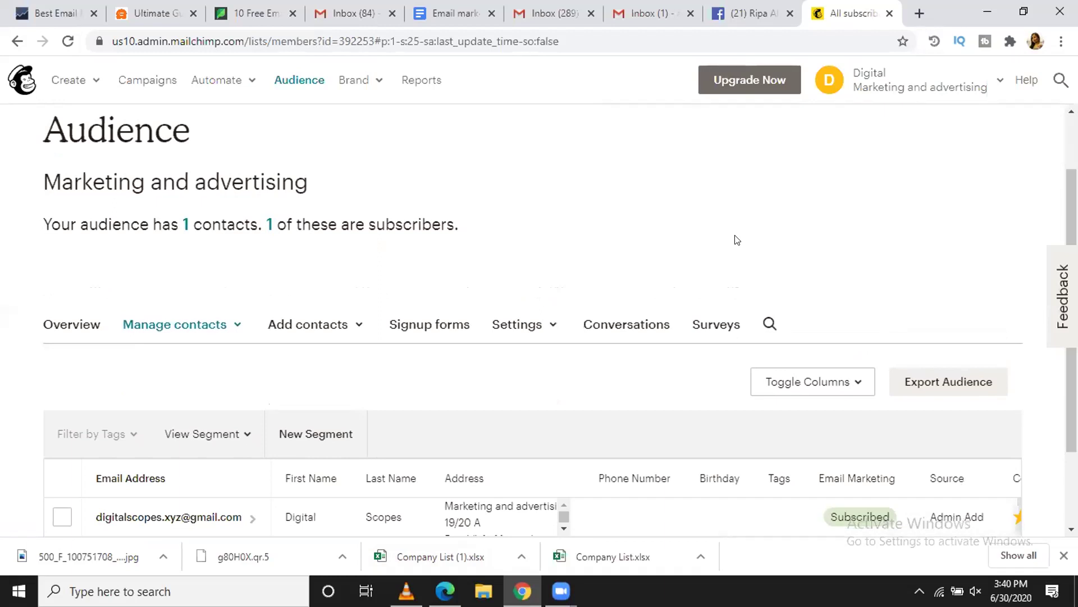
{"action": "scroll", "coordinate": [730, 241], "scroll_direction": "down", "scroll_amount": 2}
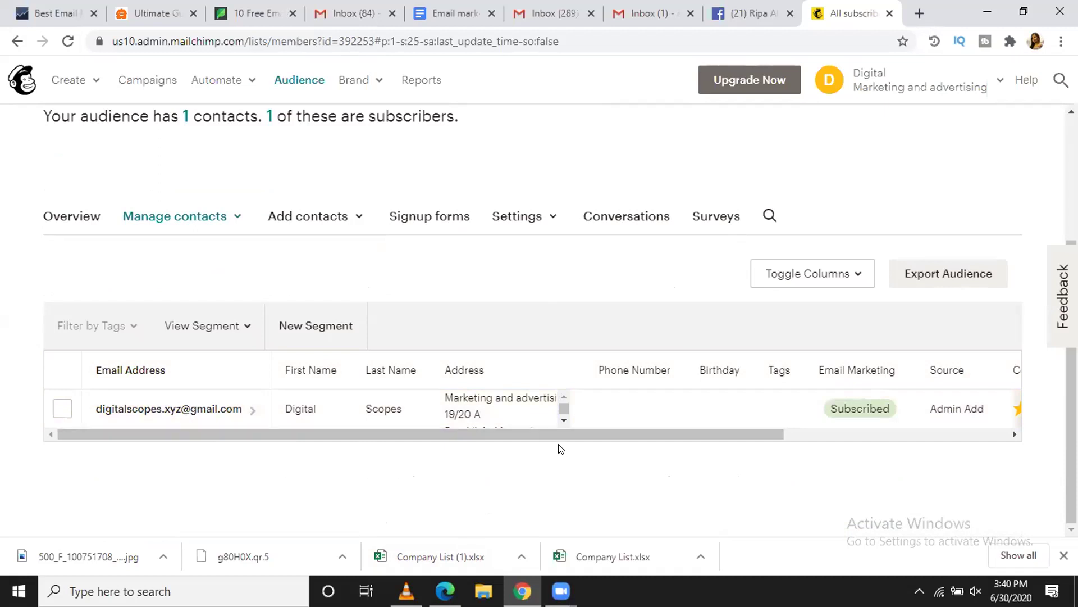
{"action": "left_click_drag", "start_coordinate": [712, 435], "coordinate": [462, 453]}
{"action": "left_click", "coordinate": [321, 219]}
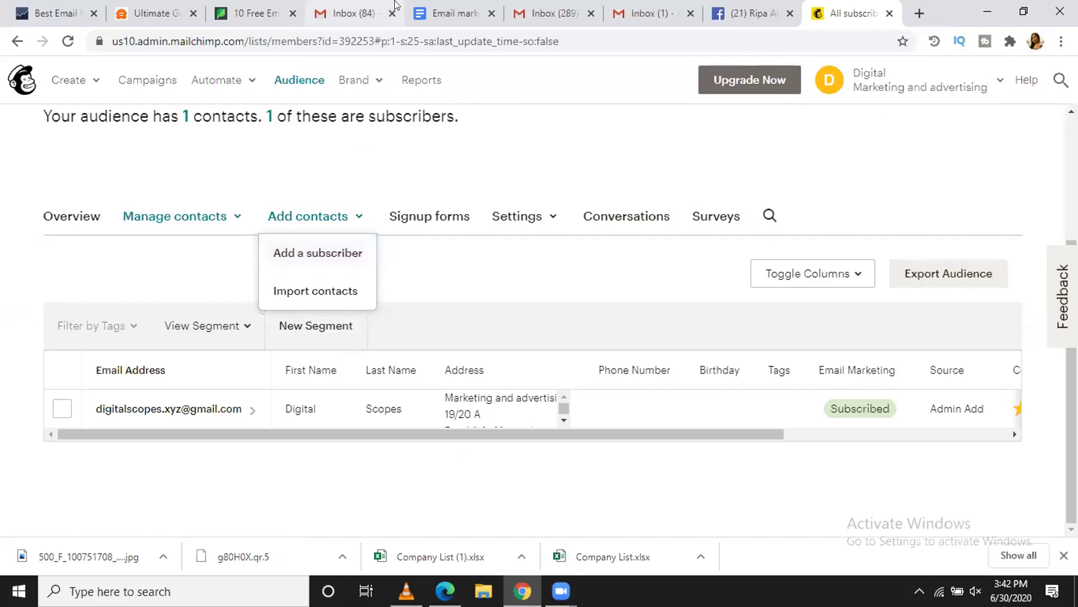
- Choose Add a subscriber from the Add contacts menu
{"action": "left_click", "coordinate": [345, 251]}
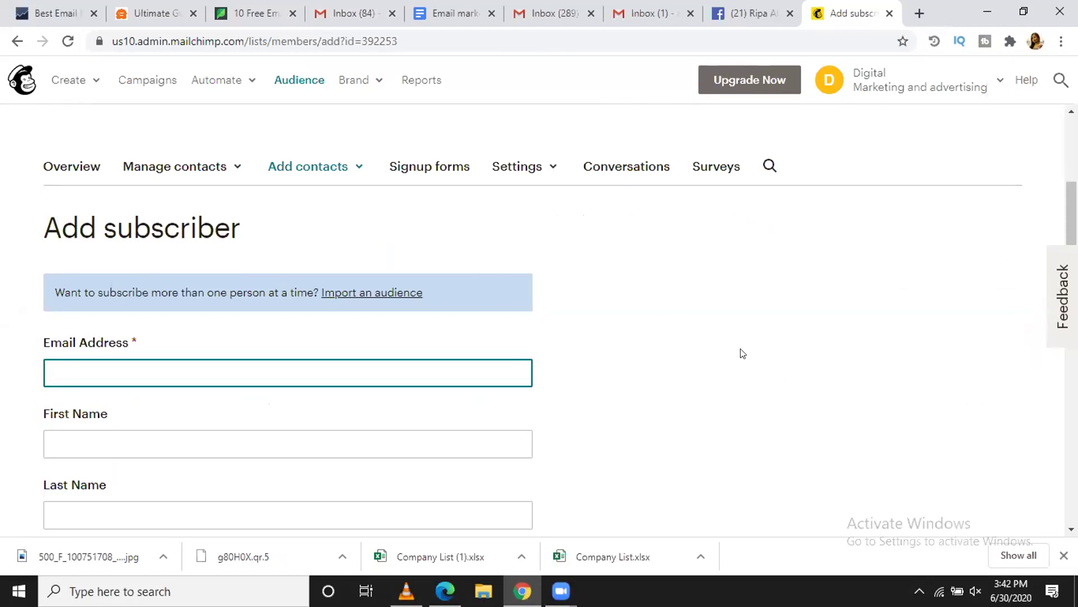
{"action": "scroll", "coordinate": [741, 352], "scroll_direction": "down", "scroll_amount": 4}
{"action": "scroll", "coordinate": [741, 353], "scroll_direction": "down", "scroll_amount": 5}
{"action": "scroll", "coordinate": [740, 352], "scroll_direction": "up", "scroll_amount": 10}
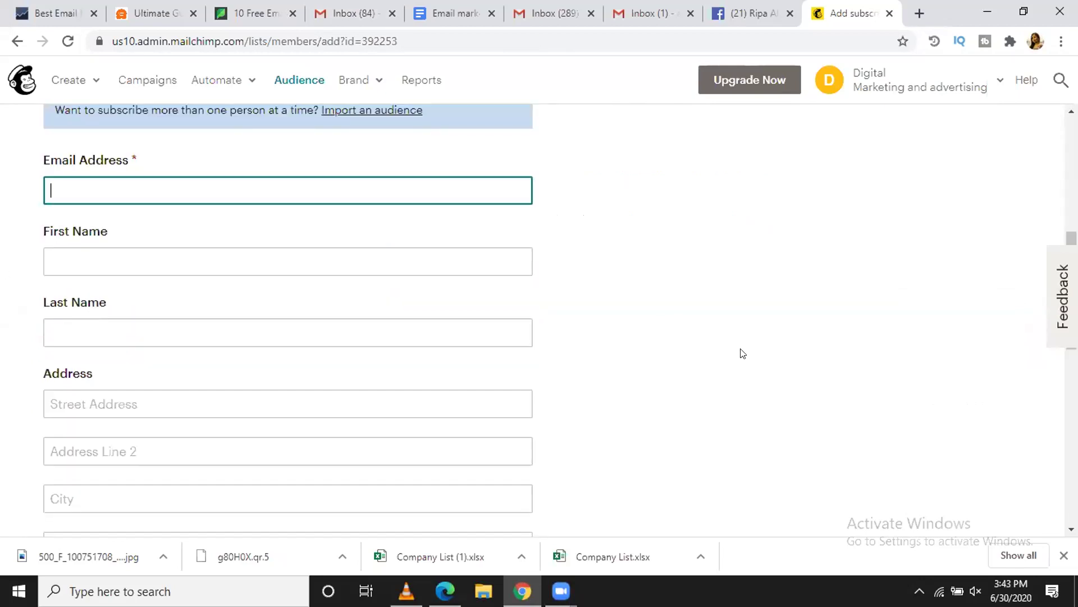
{"action": "scroll", "coordinate": [720, 364], "scroll_direction": "down", "scroll_amount": 6}
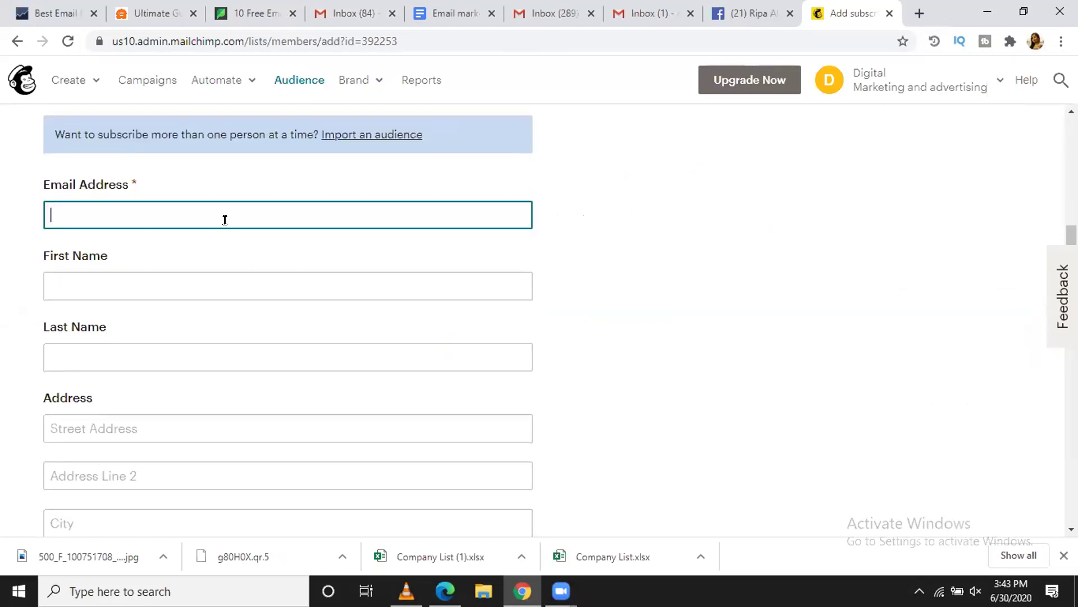
{"action": "left_click", "coordinate": [226, 216]}
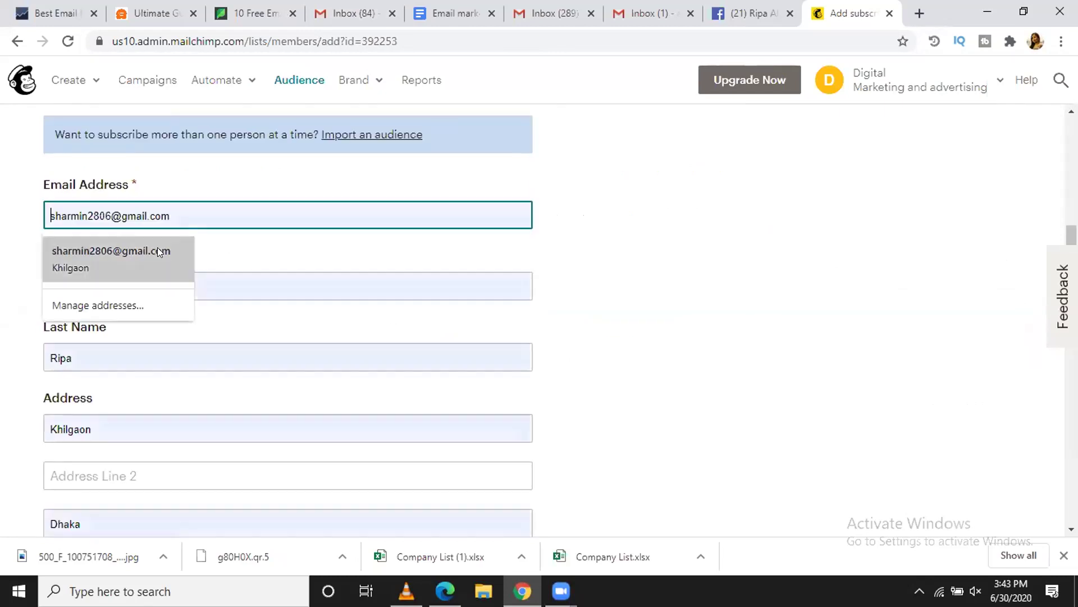
{"action": "left_click", "coordinate": [157, 248]}
{"action": "left_click", "coordinate": [247, 219]}
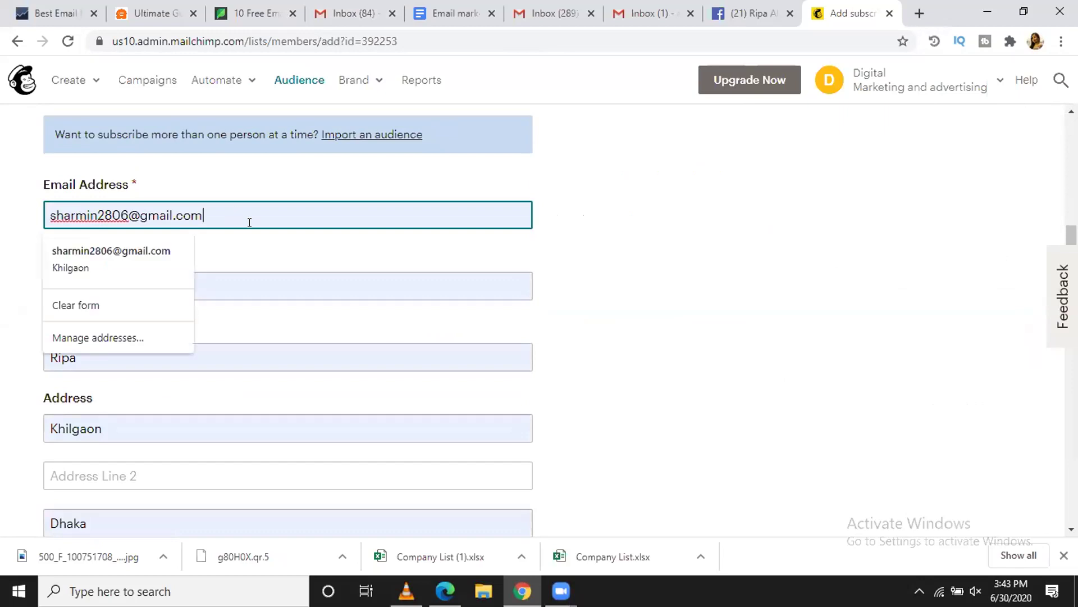
{"action": "key", "text": "BackSpace"}
{"action": "key", "text": "BackSpace"}
{"action": "key", "text": "BackSpace"}
{"action": "key", "text": "BackSpace"}
{"action": "key", "text": "BackSpace"}
{"action": "key", "text": "BackSpace"}
{"action": "key", "text": "BackSpace"}
{"action": "key", "text": "BackSpace"}
{"action": "key", "text": "BackSpace"}
{"action": "key", "text": "BackSpace"}
{"action": "key", "text": "BackSpace"}
{"action": "key", "text": "BackSpace"}
{"action": "key", "text": "BackSpace"}
{"action": "key", "text": "BackSpace"}
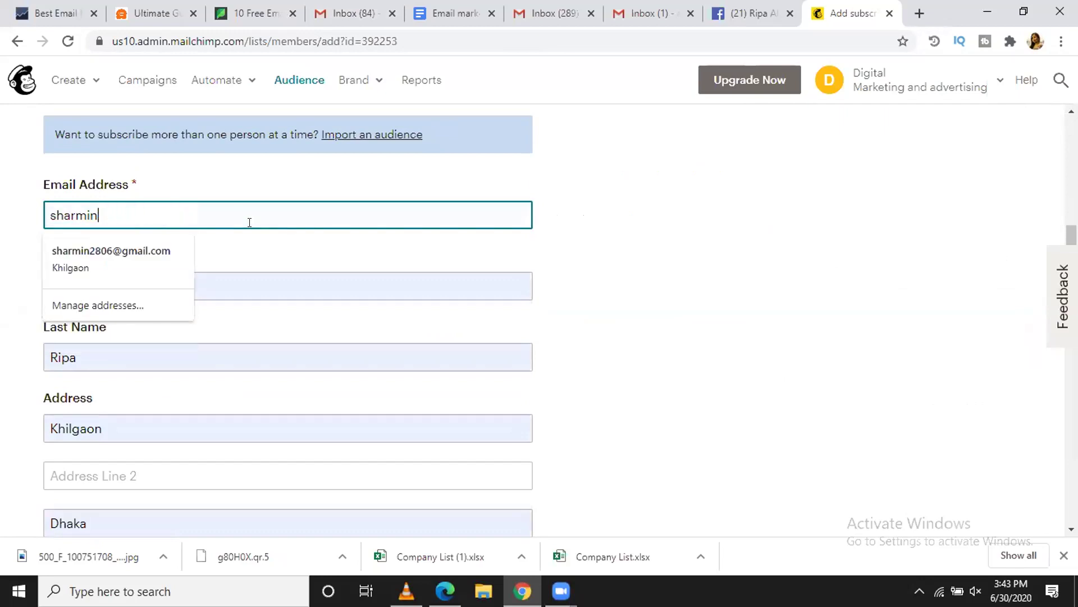
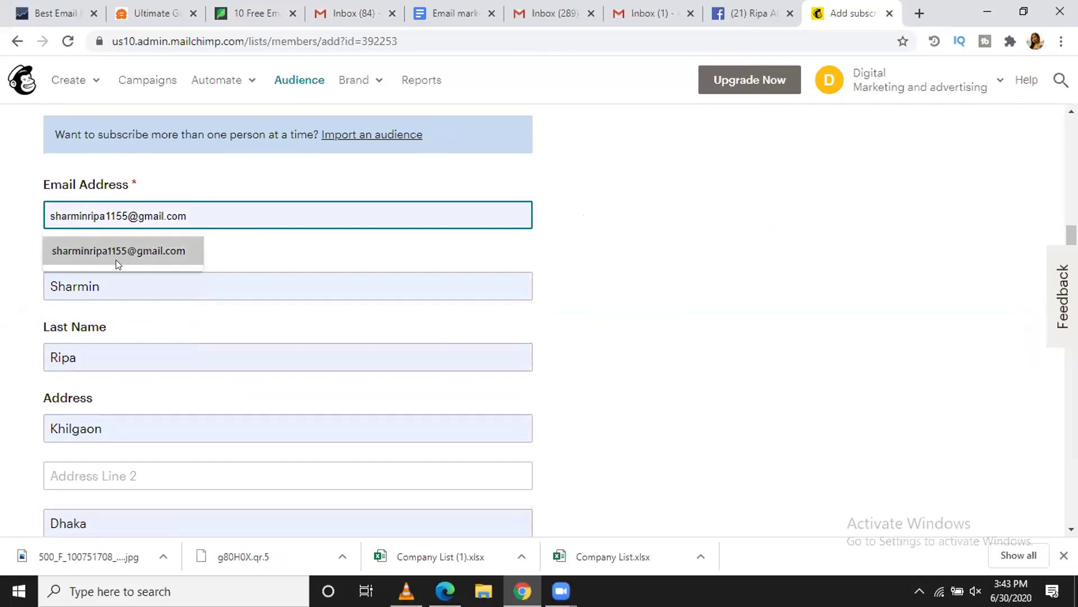
{"action": "left_click", "coordinate": [116, 259]}
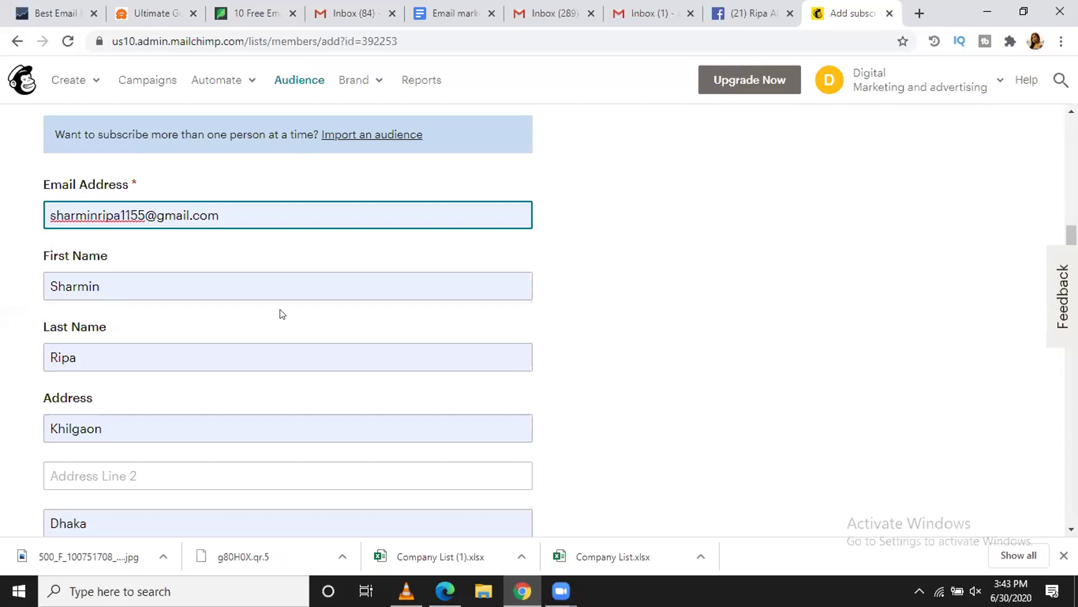
{"action": "scroll", "coordinate": [253, 393], "scroll_direction": "down", "scroll_amount": 1}
{"action": "scroll", "coordinate": [247, 427], "scroll_direction": "down", "scroll_amount": 2}
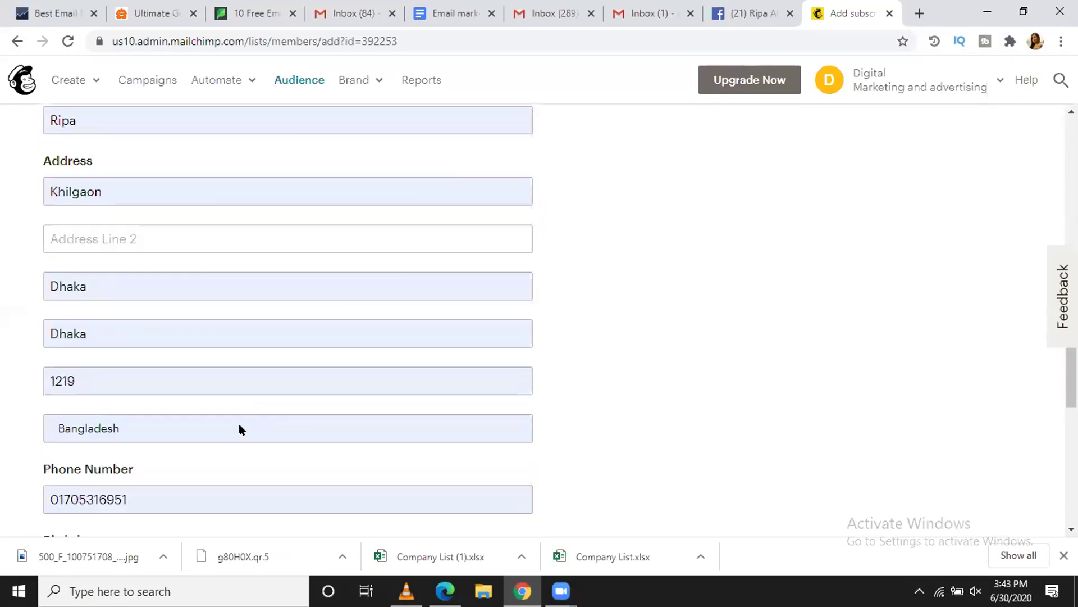
{"action": "scroll", "coordinate": [191, 419], "scroll_direction": "down", "scroll_amount": 2}
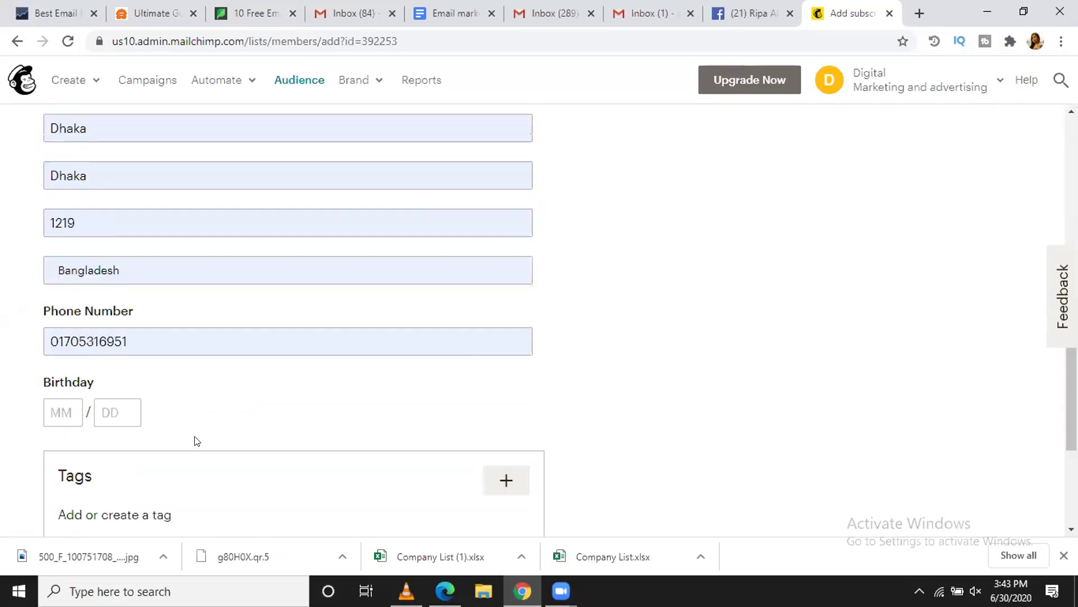
{"action": "scroll", "coordinate": [207, 424], "scroll_direction": "up", "scroll_amount": 3}
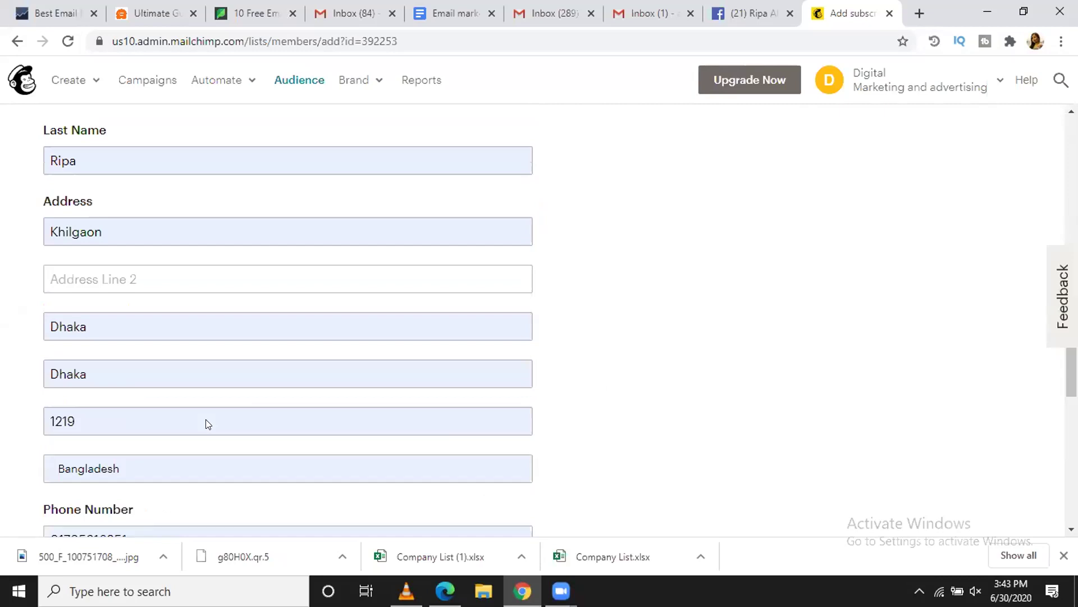
{"action": "scroll", "coordinate": [206, 419], "scroll_direction": "up", "scroll_amount": 3}
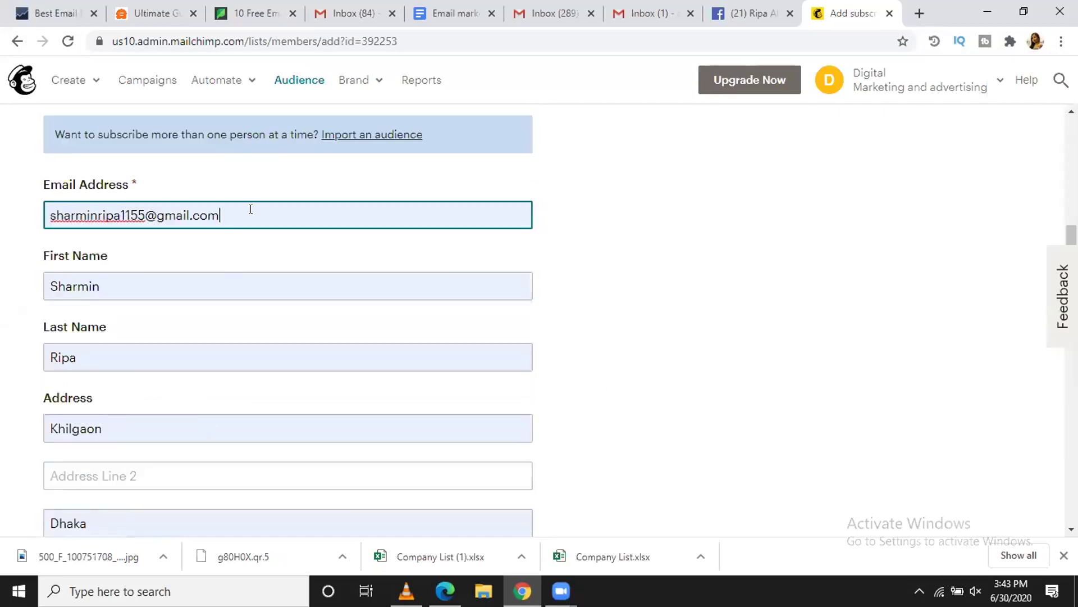
{"action": "scroll", "coordinate": [323, 373], "scroll_direction": "down", "scroll_amount": 6}
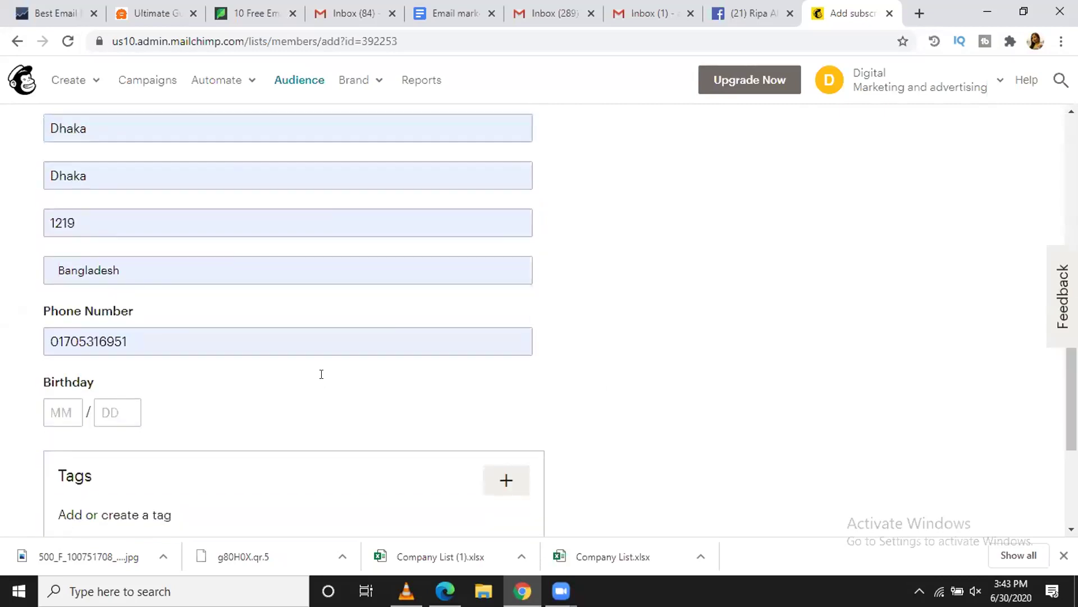
{"action": "scroll", "coordinate": [321, 374], "scroll_direction": "up", "scroll_amount": 6}
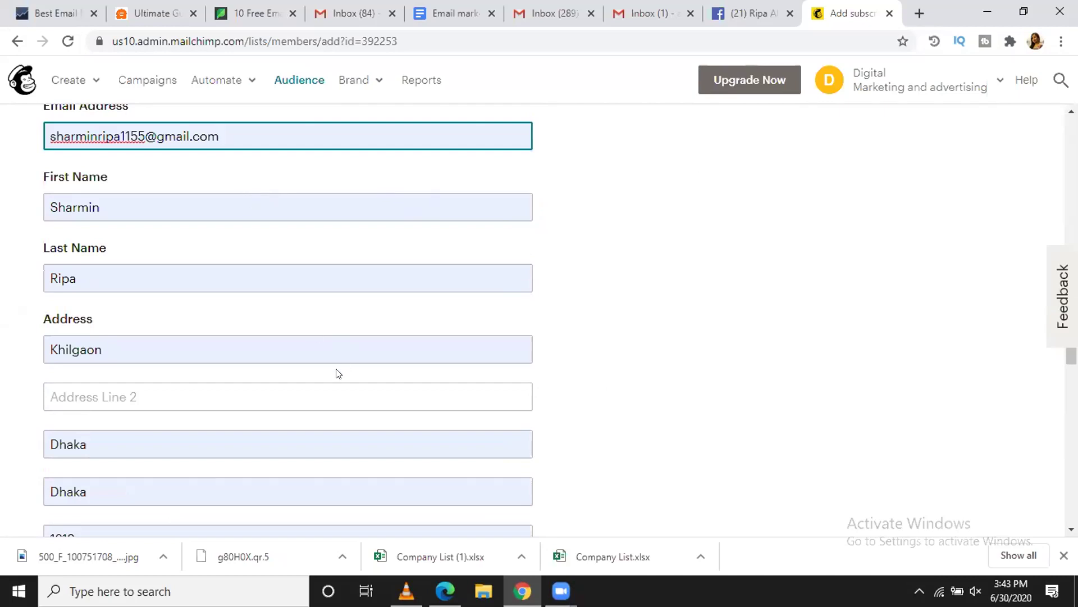
{"action": "scroll", "coordinate": [371, 335], "scroll_direction": "down", "scroll_amount": 1}
{"action": "scroll", "coordinate": [372, 335], "scroll_direction": "down", "scroll_amount": 3}
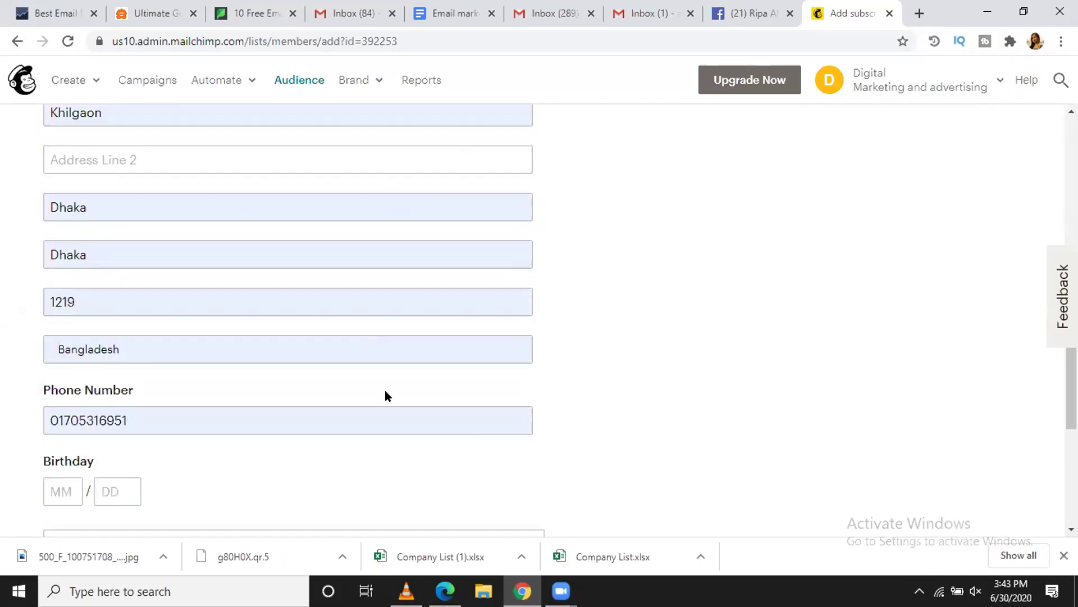
{"action": "scroll", "coordinate": [385, 394], "scroll_direction": "up", "scroll_amount": 4}
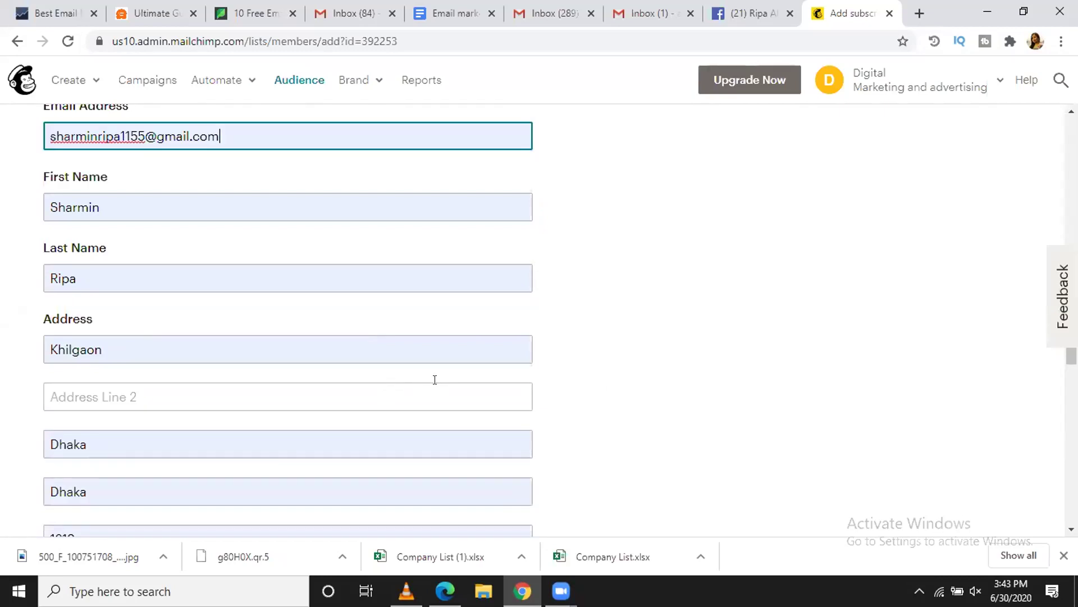
{"action": "scroll", "coordinate": [435, 380], "scroll_direction": "down", "scroll_amount": 3}
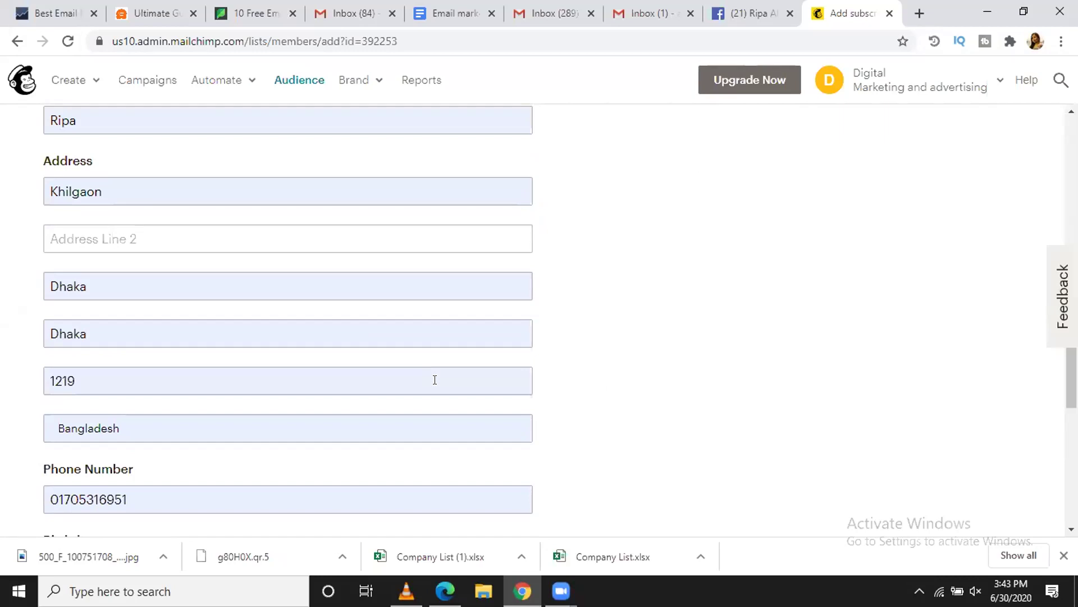
{"action": "scroll", "coordinate": [435, 379], "scroll_direction": "down", "scroll_amount": 4}
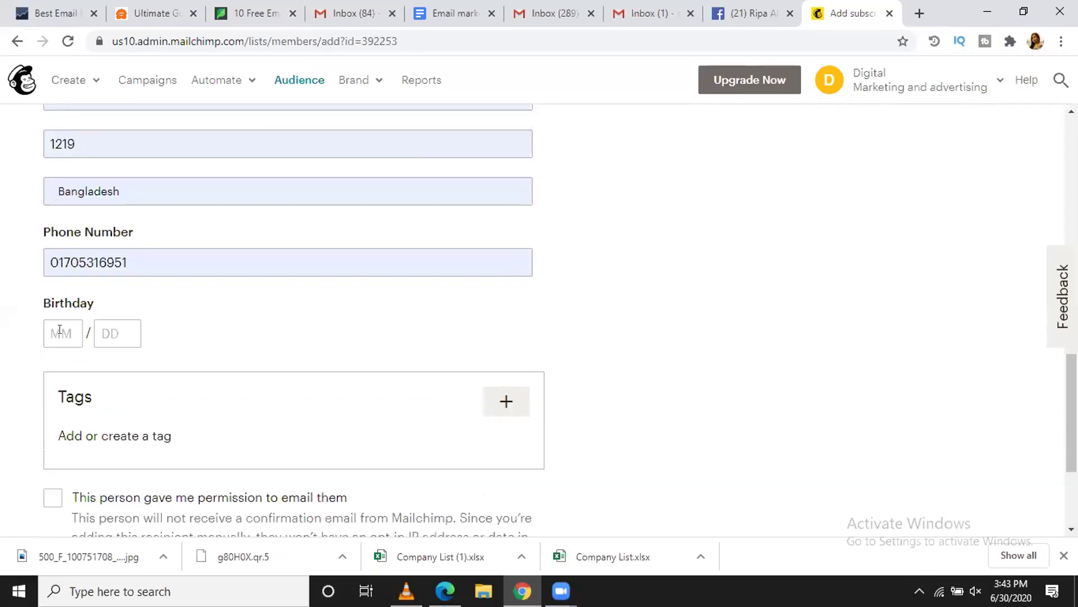
- Enter the subscriber's birthday as month 06, day 28
{"action": "left_click", "coordinate": [59, 330]}
{"action": "type", "text": "06"}
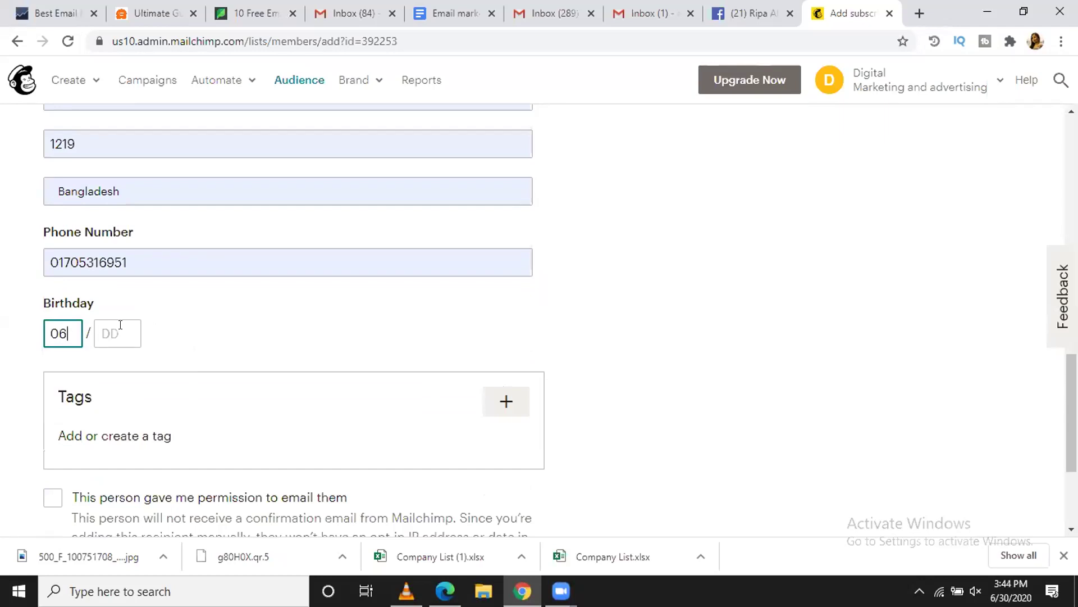
{"action": "left_click", "coordinate": [120, 325]}
{"action": "type", "text": "28"}
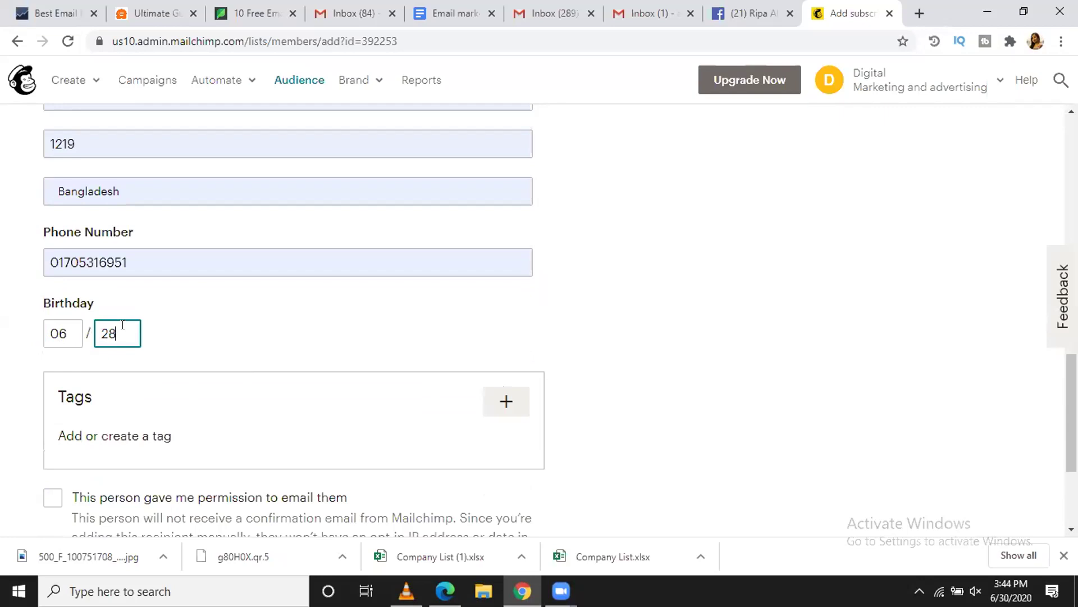
{"action": "scroll", "coordinate": [417, 333], "scroll_direction": "down", "scroll_amount": 1}
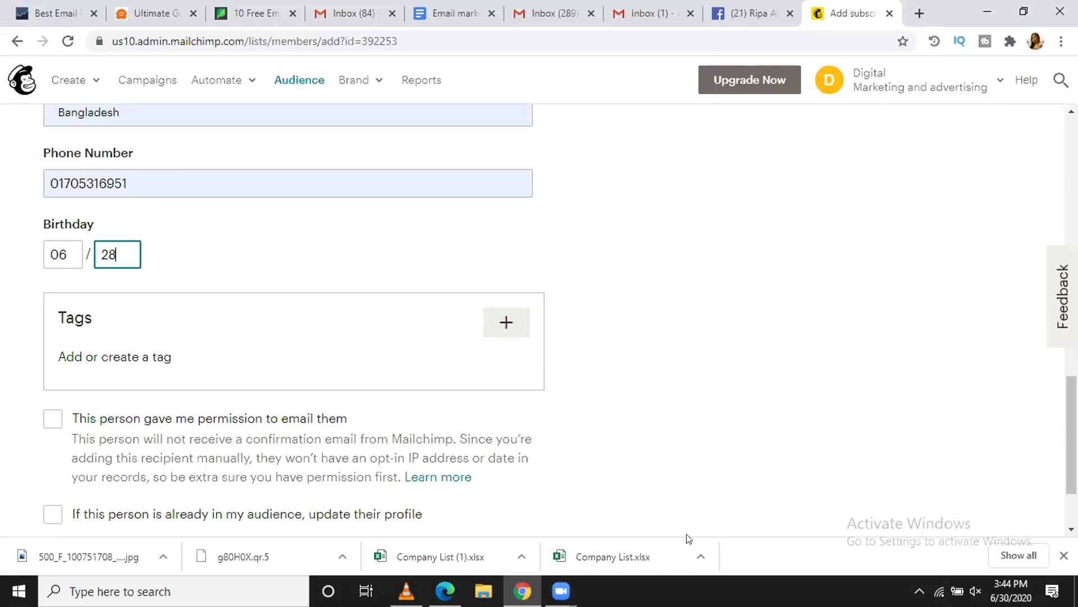
- Create and apply the new tags Male and Female to the subscriber
{"action": "left_click", "coordinate": [506, 322]}
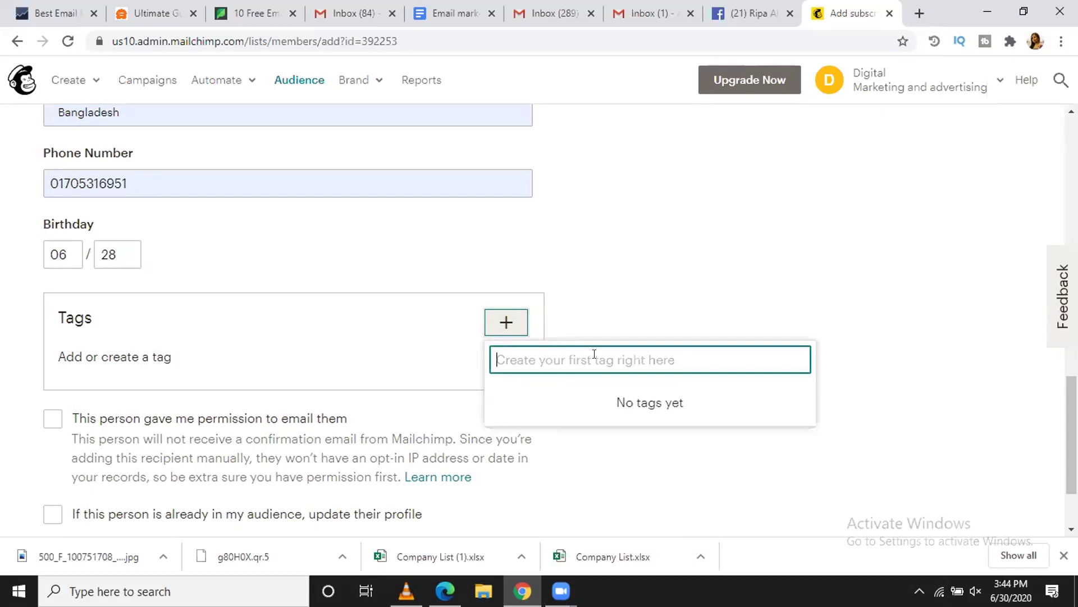
{"action": "type", "text": "Male"}
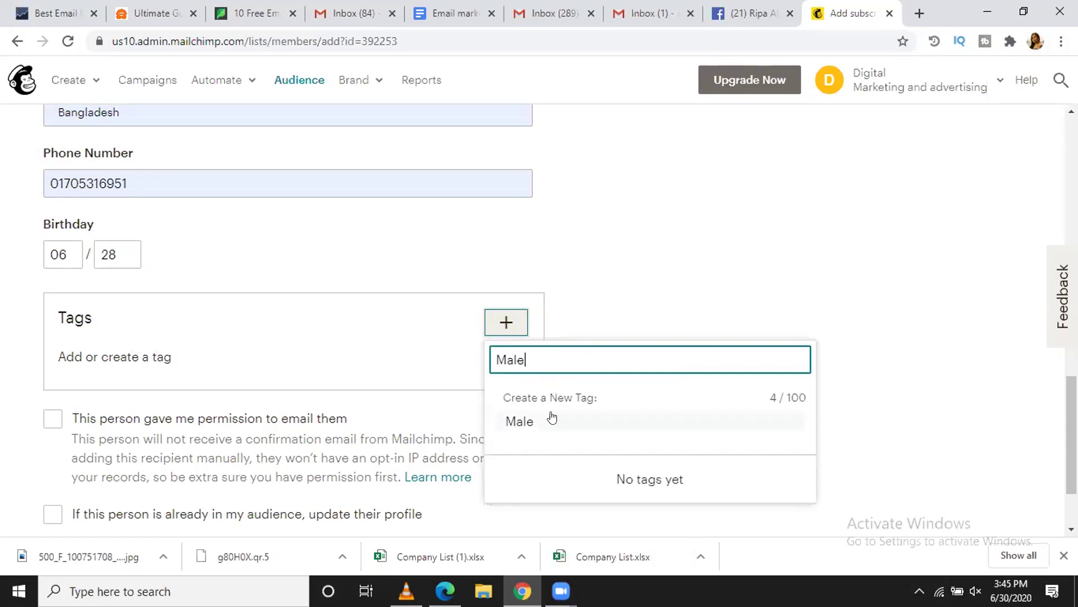
{"action": "key", "text": "Return"}
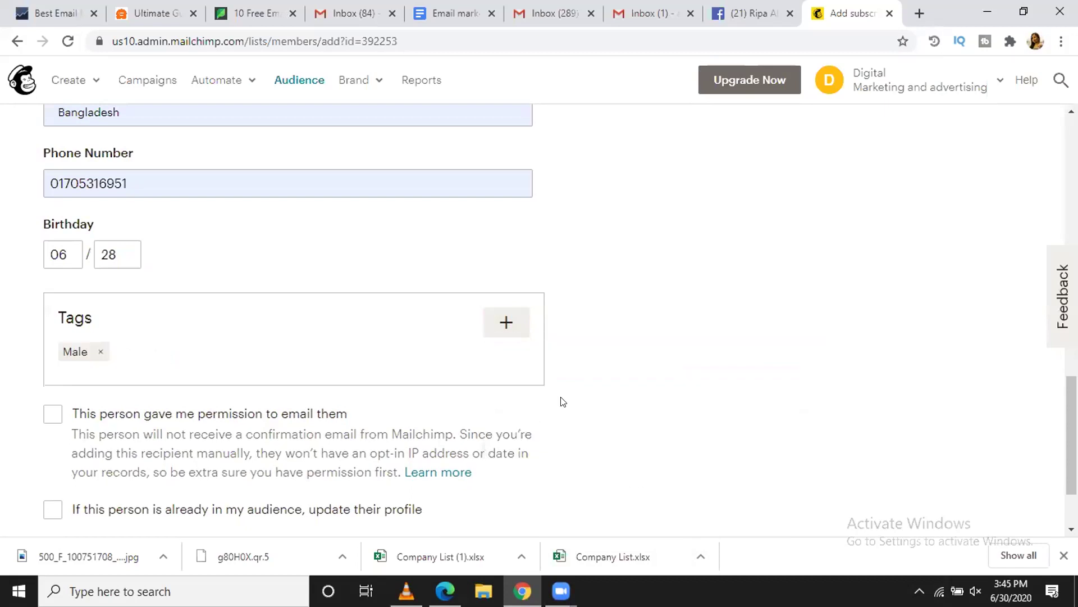
{"action": "left_click", "coordinate": [510, 333]}
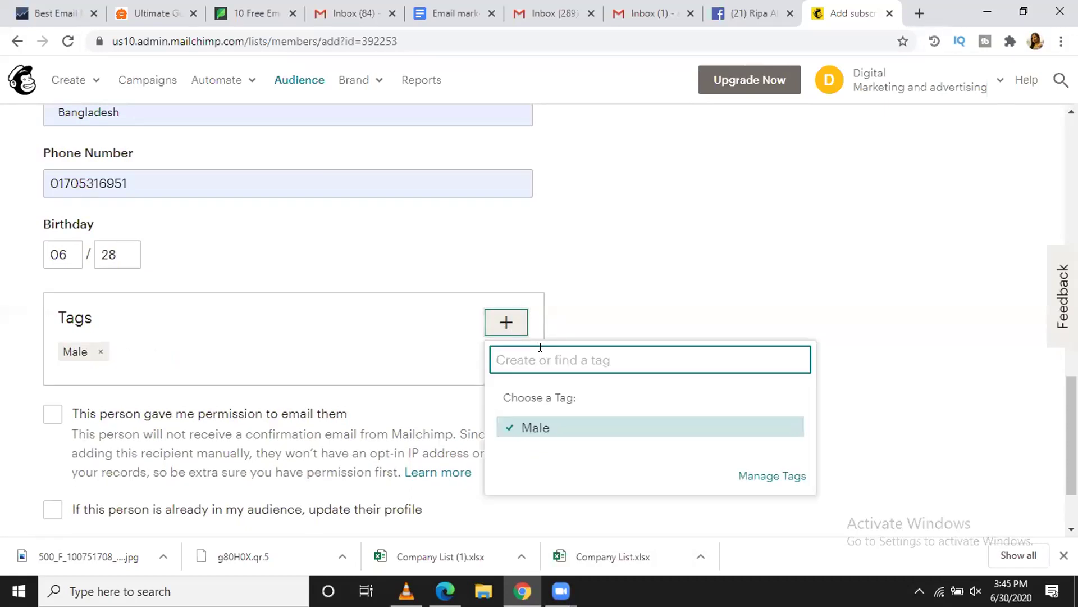
{"action": "type", "text": "Female"}
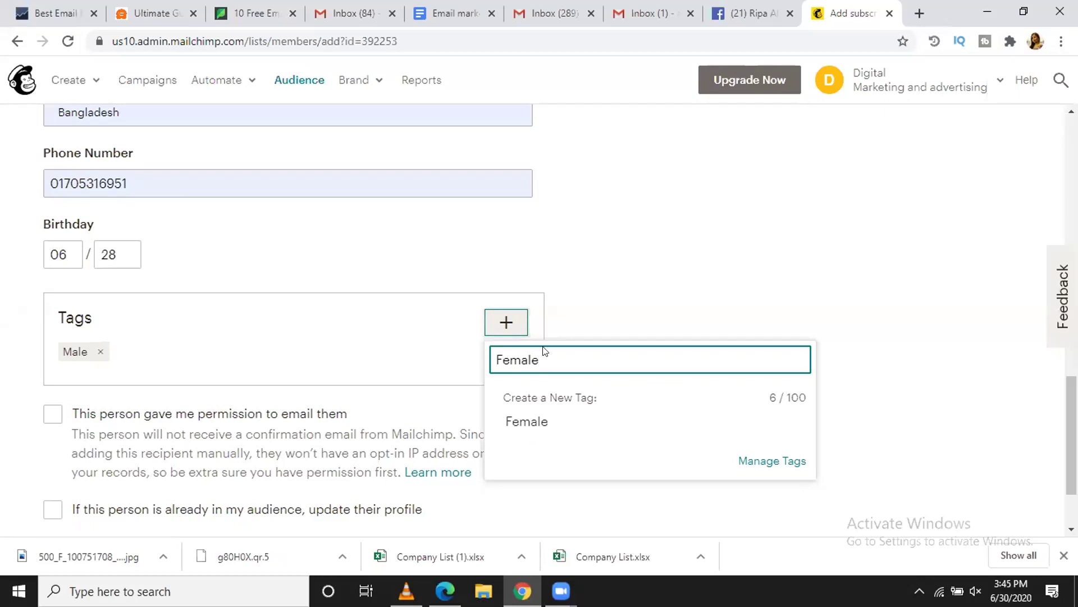
{"action": "key", "text": "Return"}
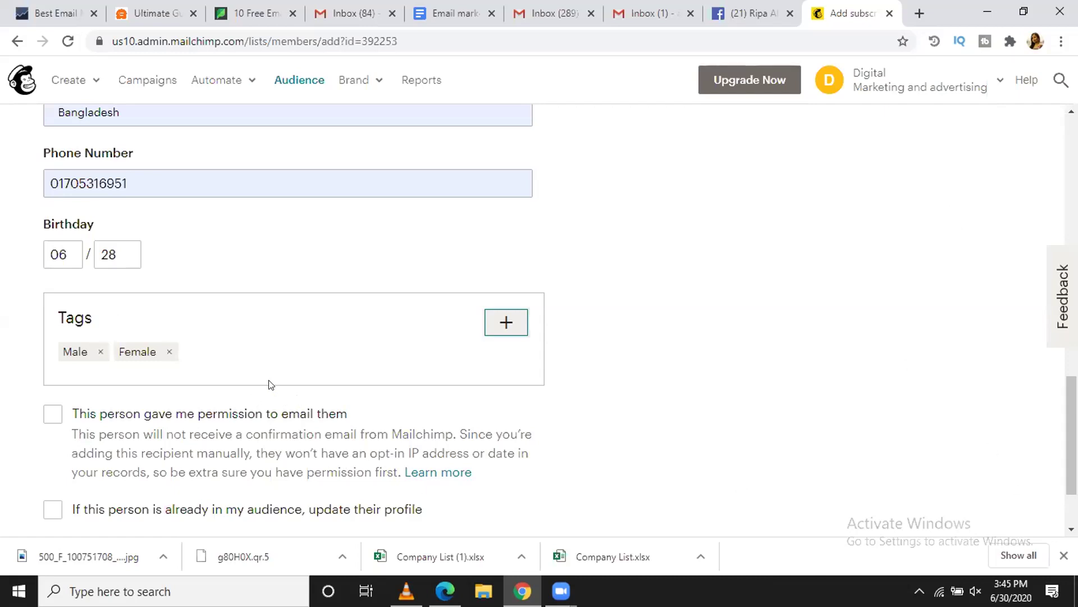
- Remove the Male tag chip, leaving Female as the only tag
{"action": "scroll", "coordinate": [266, 404], "scroll_direction": "up", "scroll_amount": 10}
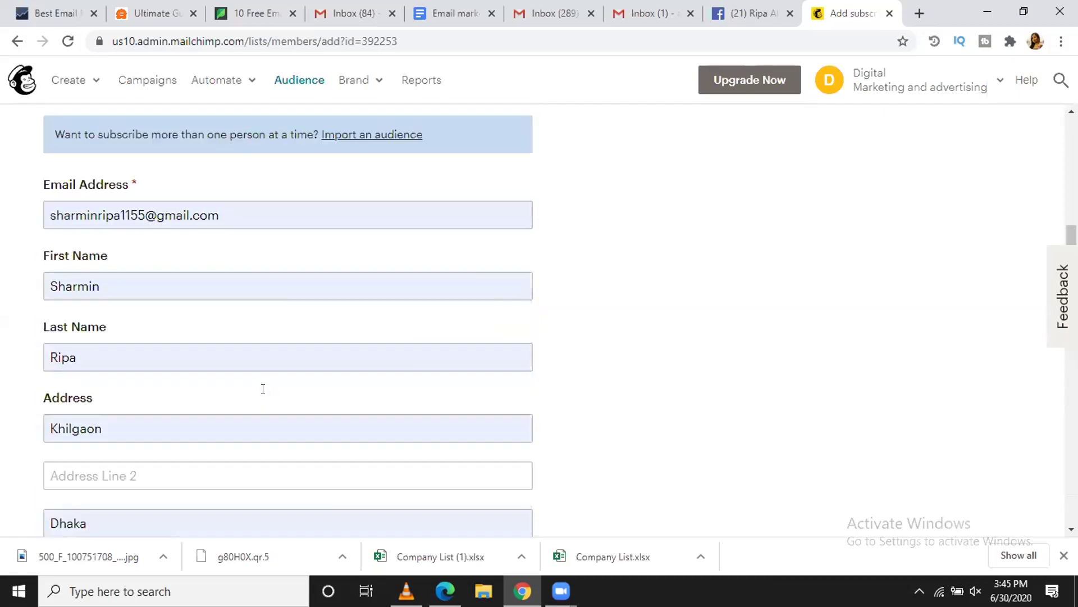
{"action": "scroll", "coordinate": [269, 392], "scroll_direction": "down", "scroll_amount": 10}
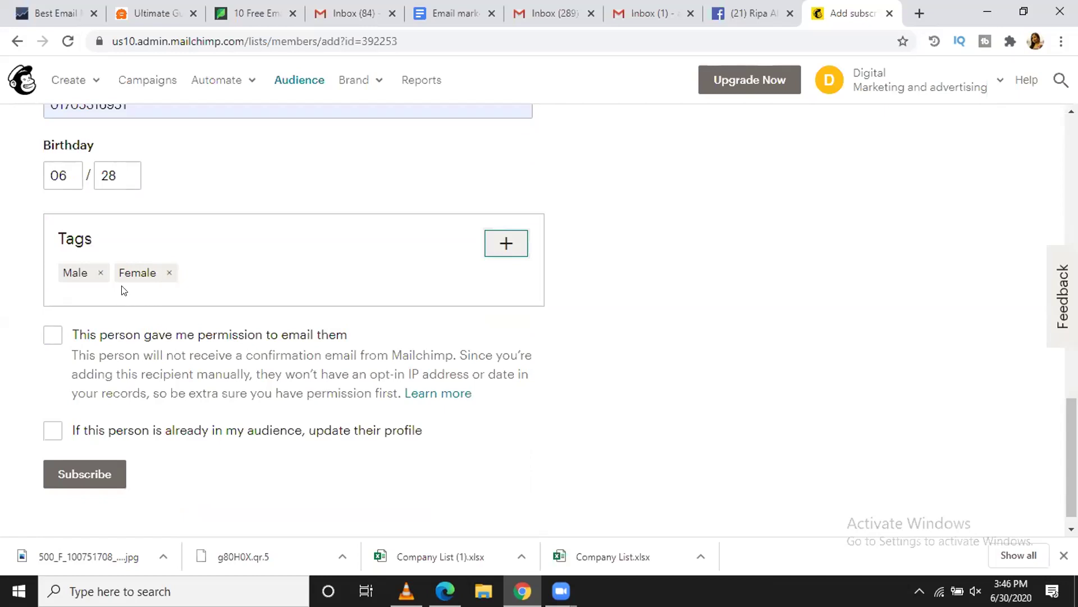
{"action": "left_click", "coordinate": [100, 274]}
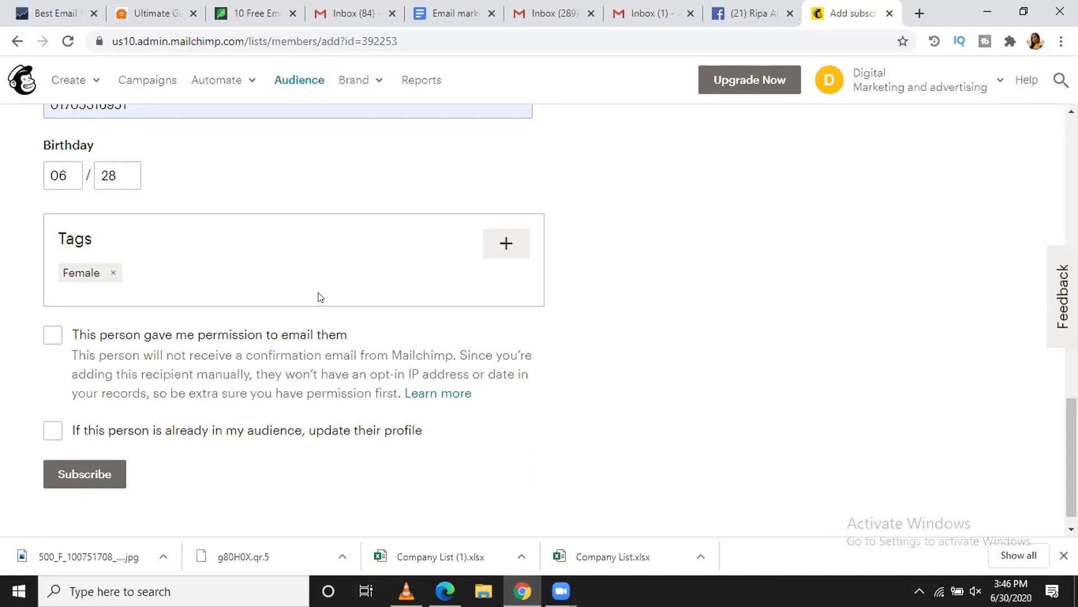
- Tick 'This person gave me permission to email them' on the subscriber form
{"action": "scroll", "coordinate": [318, 295], "scroll_direction": "down", "scroll_amount": 1}
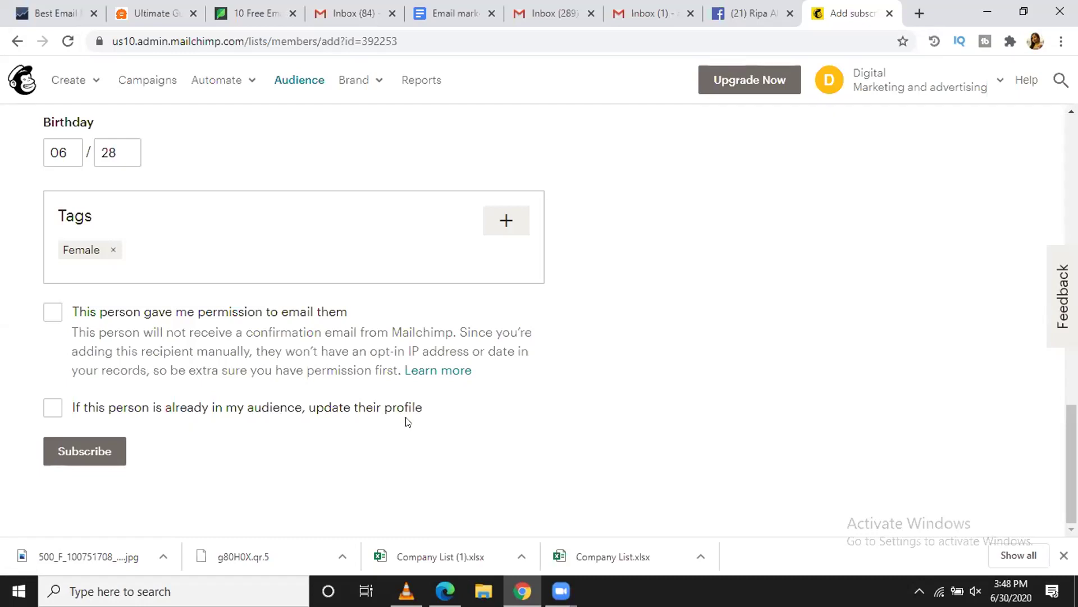
{"action": "scroll", "coordinate": [408, 421], "scroll_direction": "up", "scroll_amount": 10}
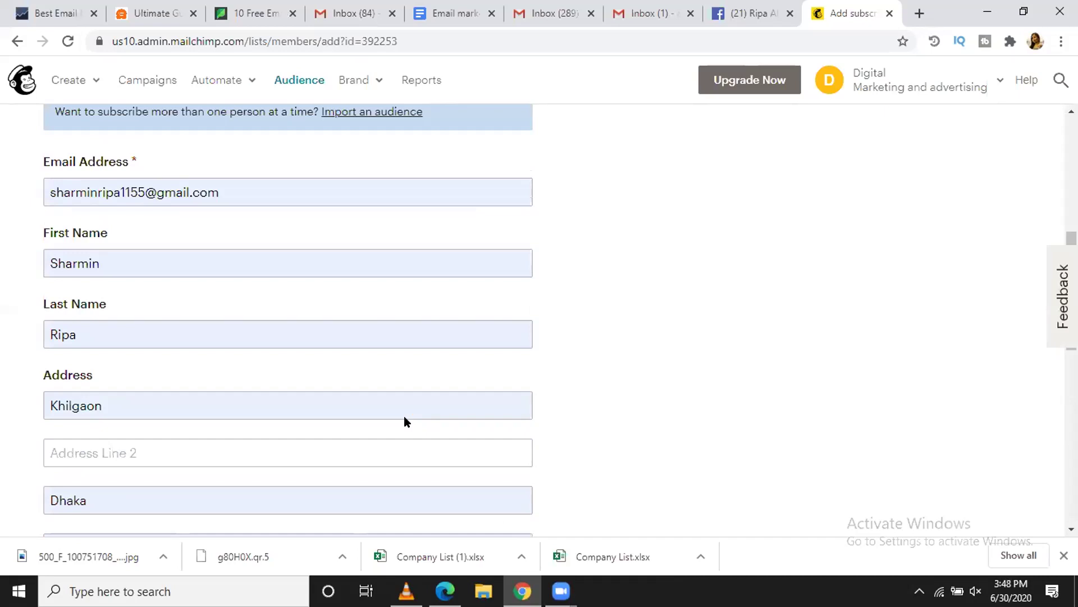
{"action": "scroll", "coordinate": [405, 420], "scroll_direction": "down", "scroll_amount": 1}
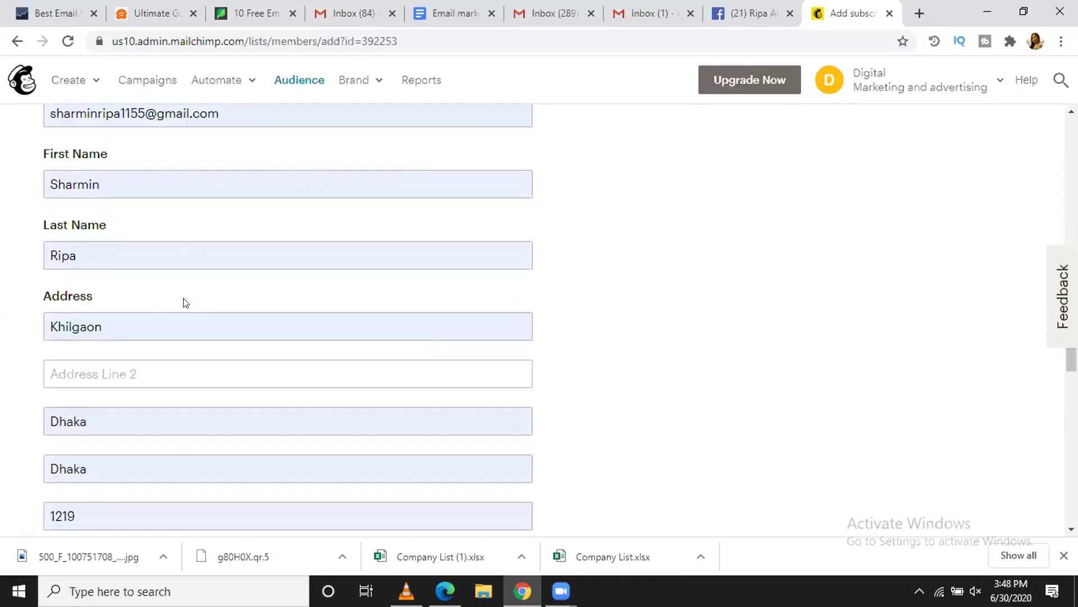
{"action": "scroll", "coordinate": [285, 373], "scroll_direction": "down", "scroll_amount": 8}
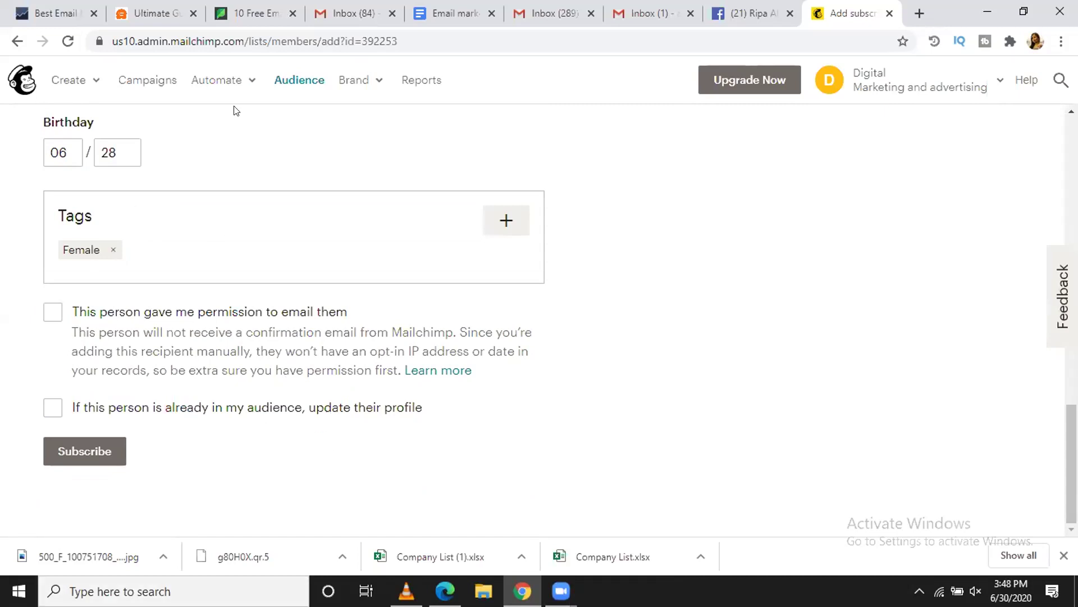
{"action": "left_click", "coordinate": [54, 313]}
- Review the entered phone number and submit the new subscriber with Subscribe
{"action": "scroll", "coordinate": [366, 446], "scroll_direction": "up", "scroll_amount": 7}
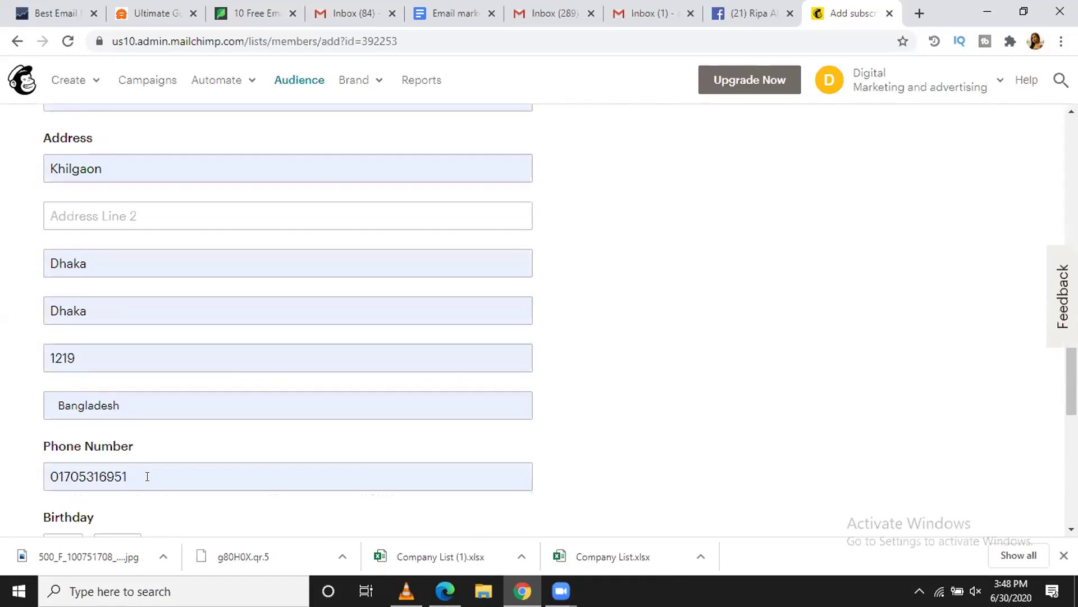
{"action": "scroll", "coordinate": [148, 476], "scroll_direction": "down", "scroll_amount": 1}
{"action": "left_click", "coordinate": [147, 398]}
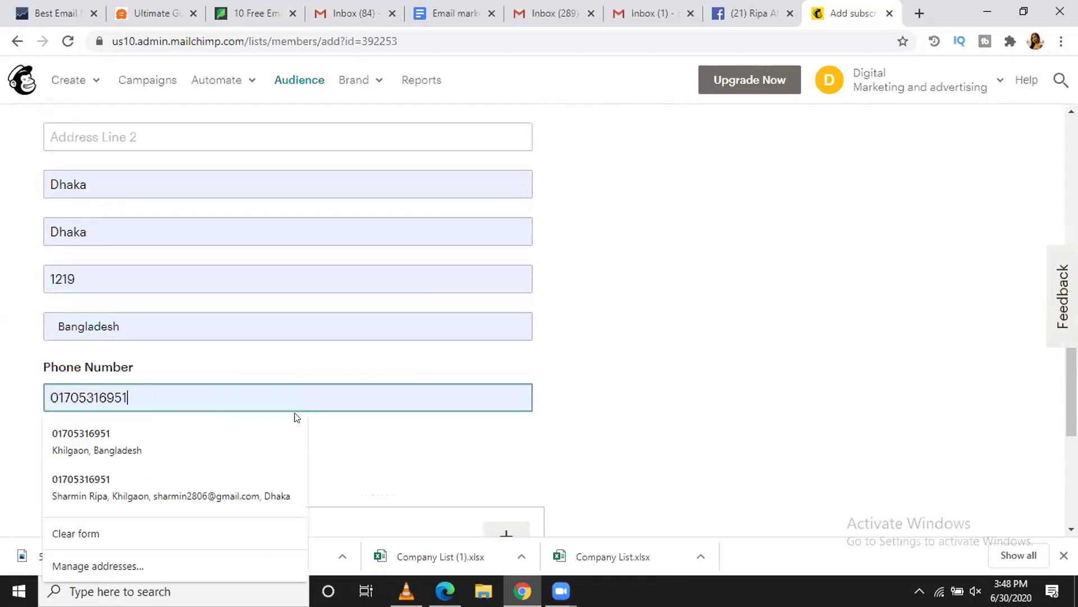
{"action": "left_click", "coordinate": [363, 438]}
{"action": "scroll", "coordinate": [359, 438], "scroll_direction": "down", "scroll_amount": 6}
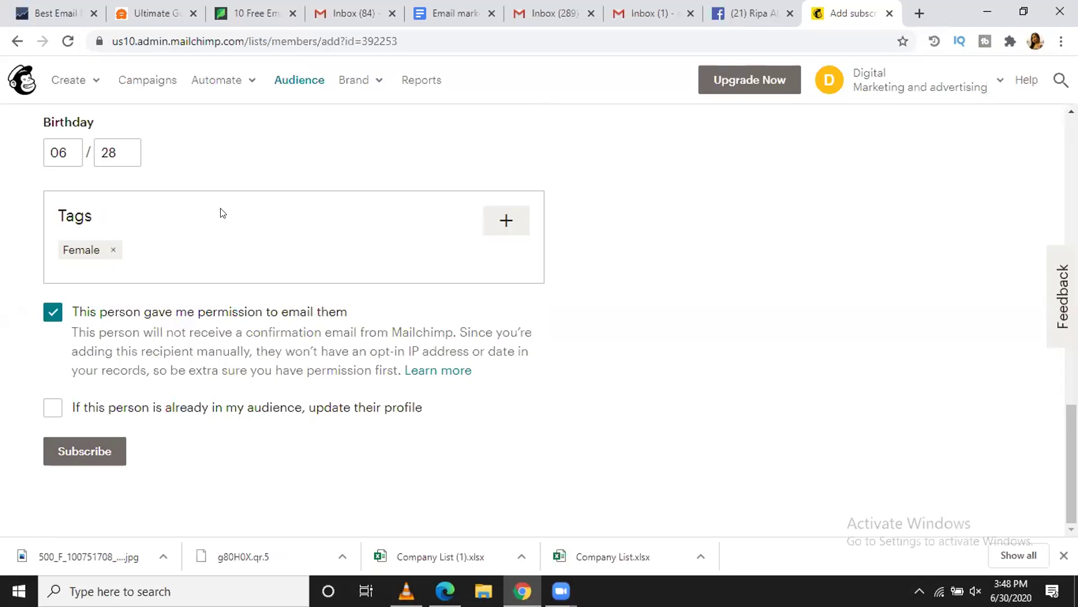
{"action": "left_click", "coordinate": [105, 448]}
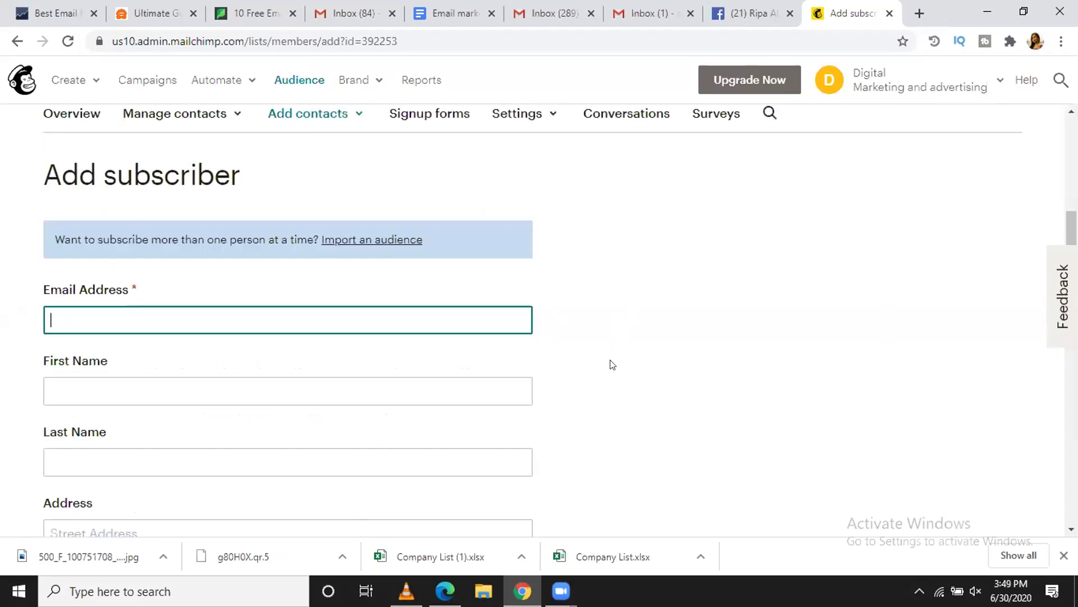
- Return to the Audience overview and view the contacts table listing both subscribers
{"action": "scroll", "coordinate": [612, 365], "scroll_direction": "up", "scroll_amount": 2}
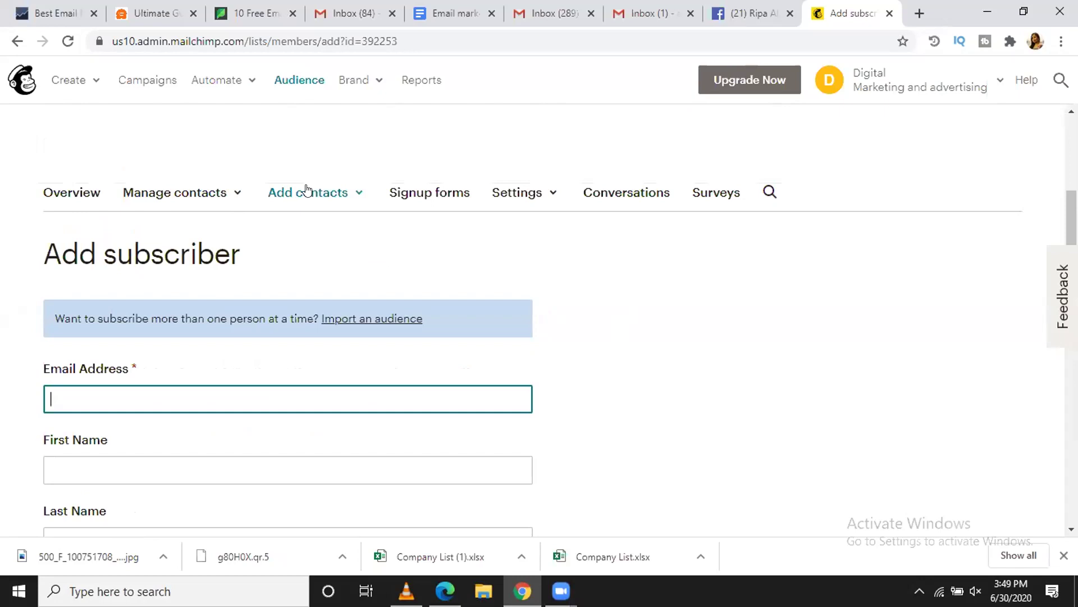
{"action": "left_click", "coordinate": [307, 83]}
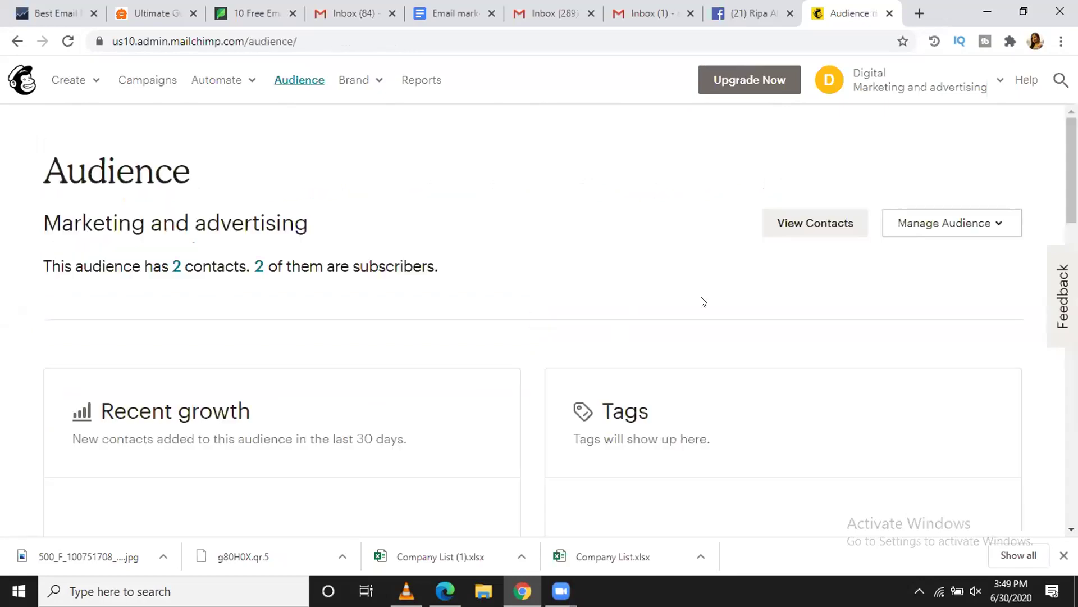
{"action": "left_click", "coordinate": [804, 235]}
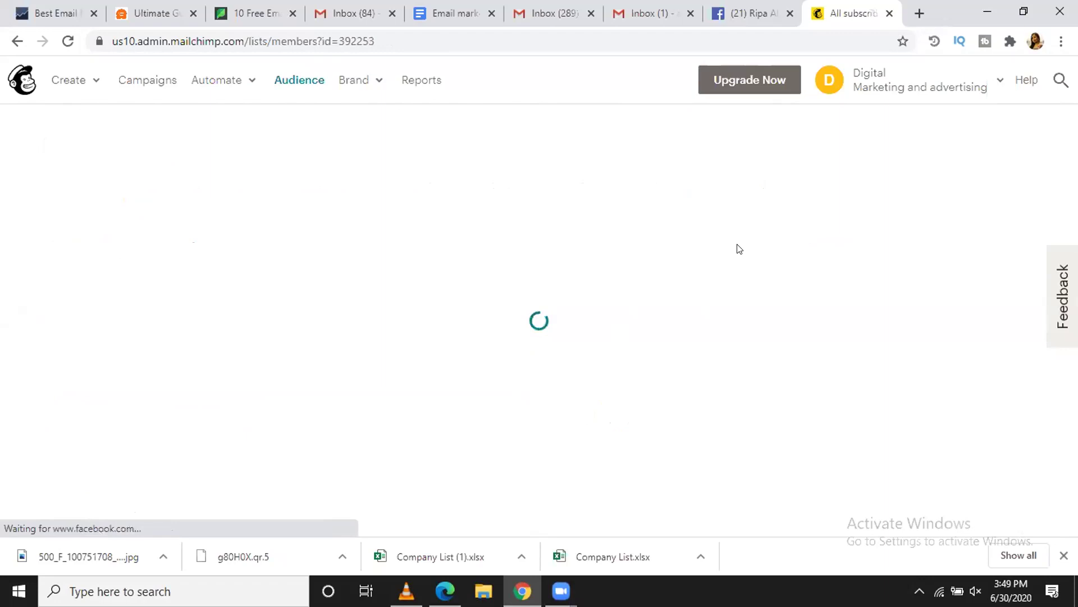
{"action": "scroll", "coordinate": [675, 263], "scroll_direction": "down", "scroll_amount": 4}
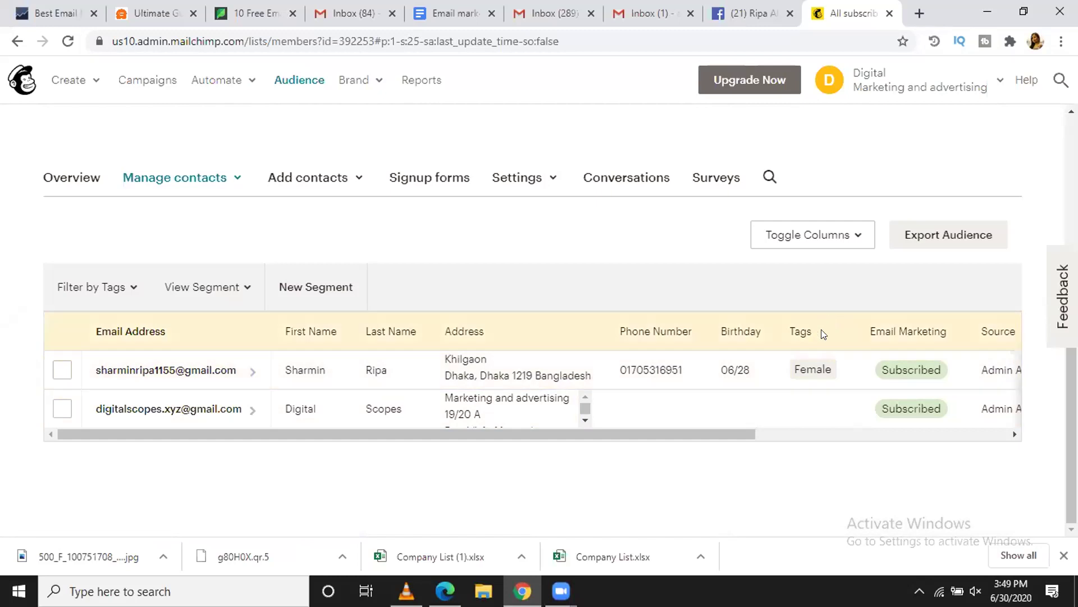
{"action": "left_click_drag", "start_coordinate": [708, 438], "coordinate": [988, 423]}
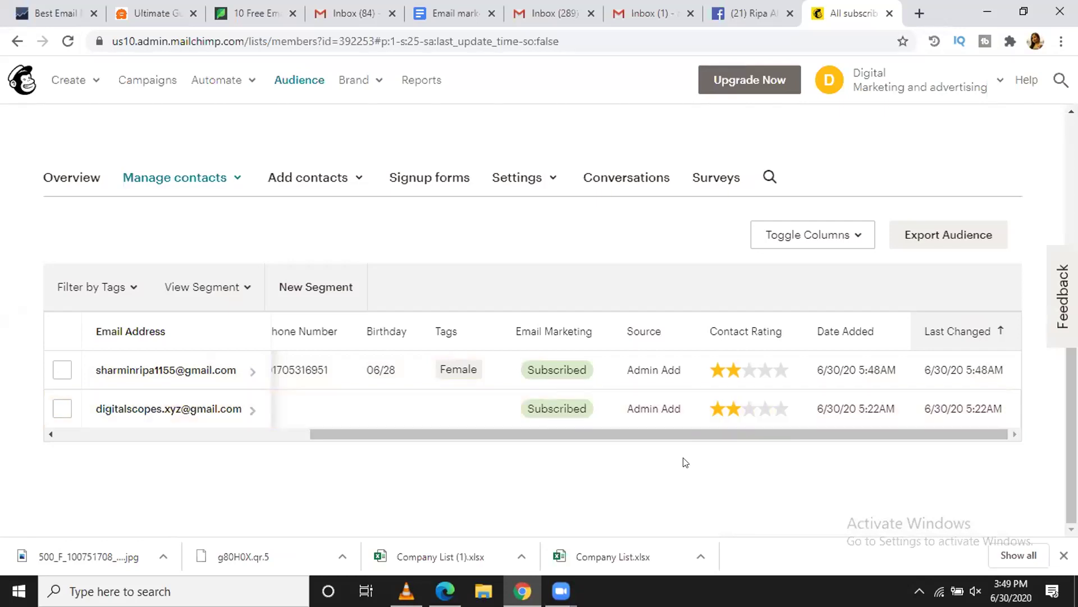
{"action": "left_click_drag", "start_coordinate": [674, 433], "coordinate": [387, 443]}
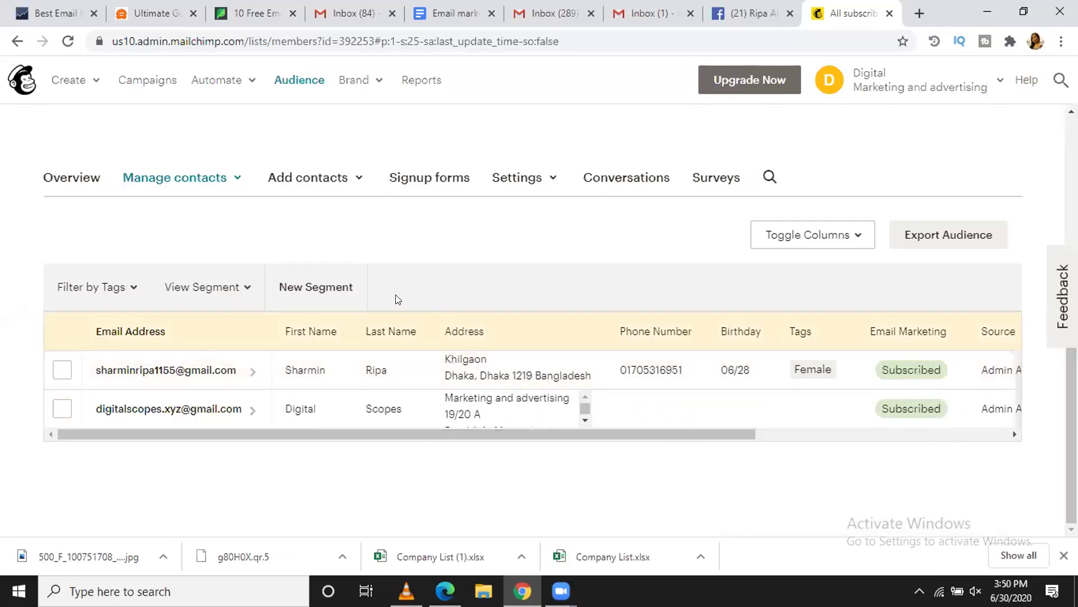
{"action": "left_click", "coordinate": [233, 187]}
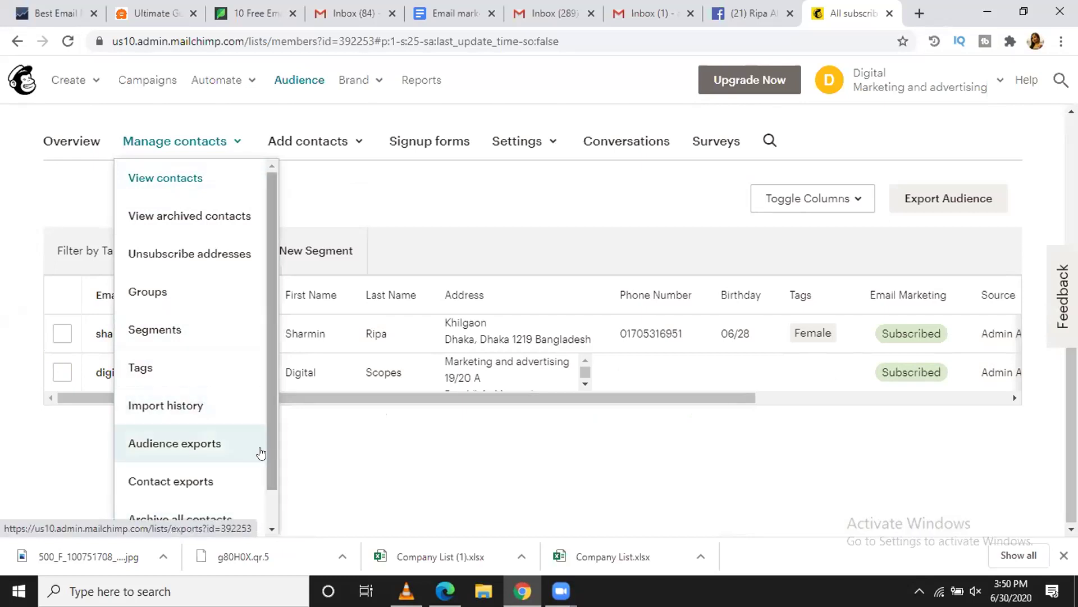
{"action": "left_click_drag", "start_coordinate": [270, 452], "coordinate": [270, 518]}
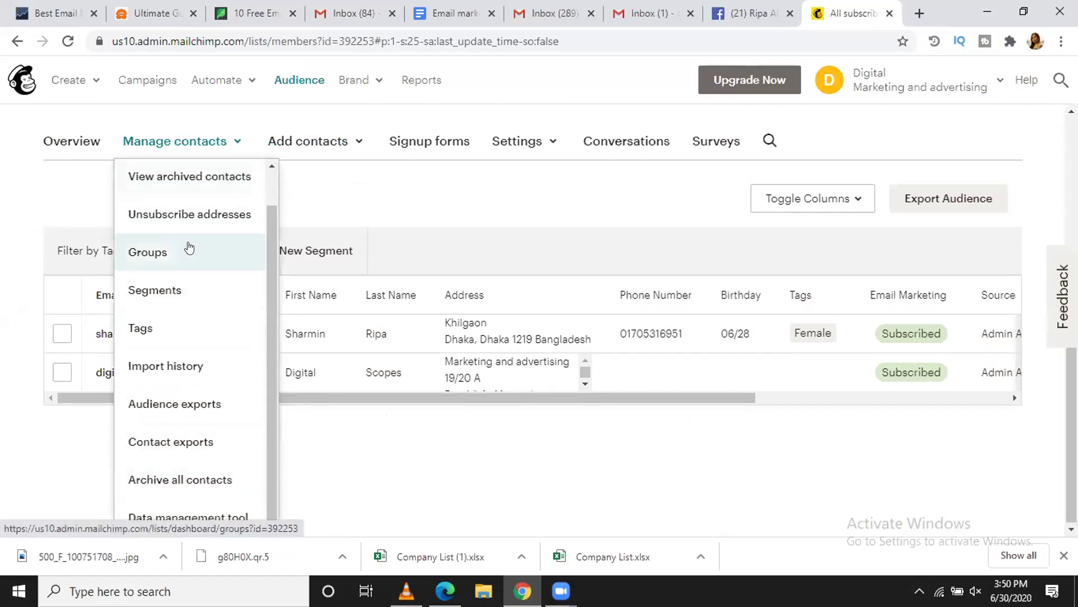
{"action": "left_click", "coordinate": [370, 194]}
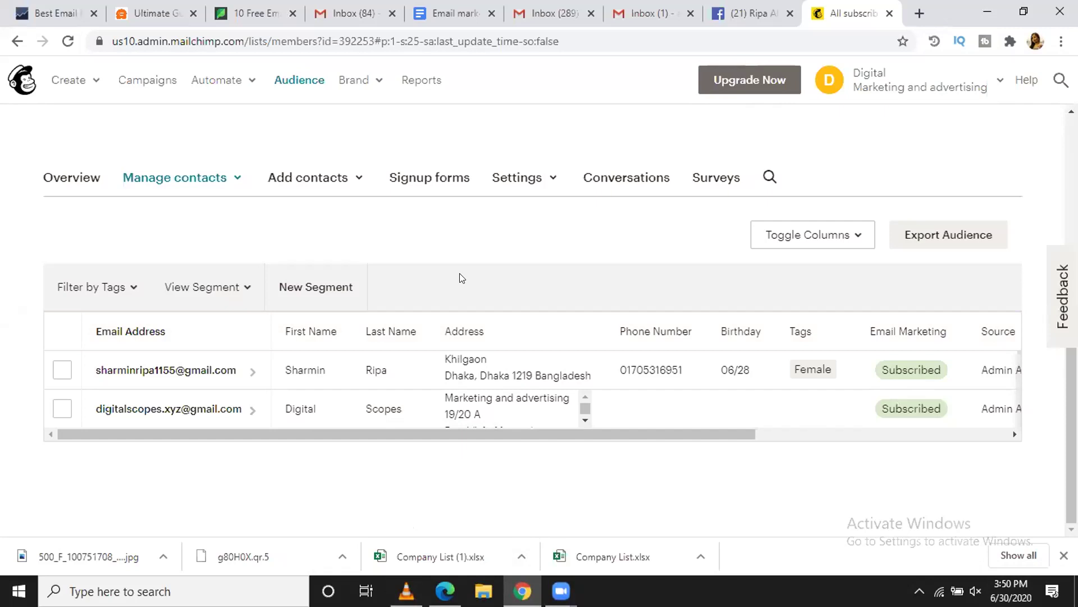
- Choose Import contacts from the Add contacts menu
{"action": "left_click", "coordinate": [326, 184]}
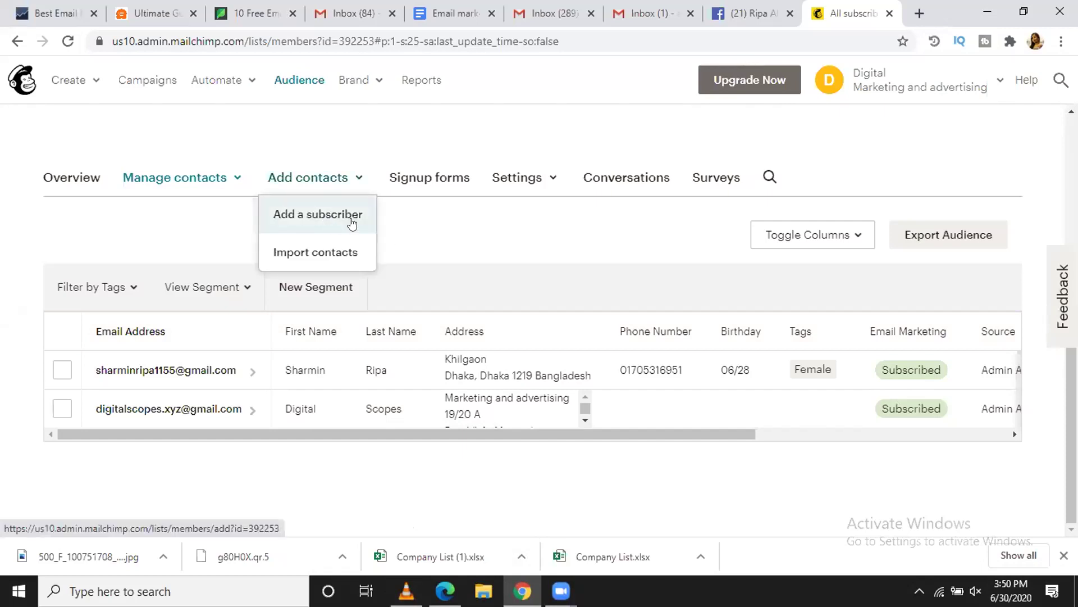
{"action": "left_click", "coordinate": [422, 221]}
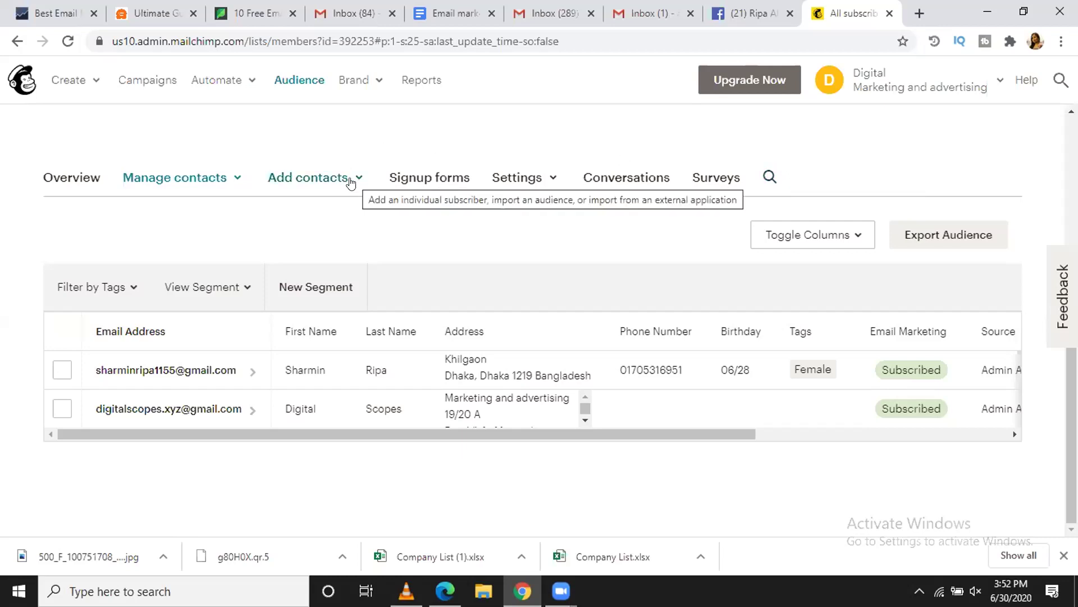
{"action": "left_click", "coordinate": [350, 182]}
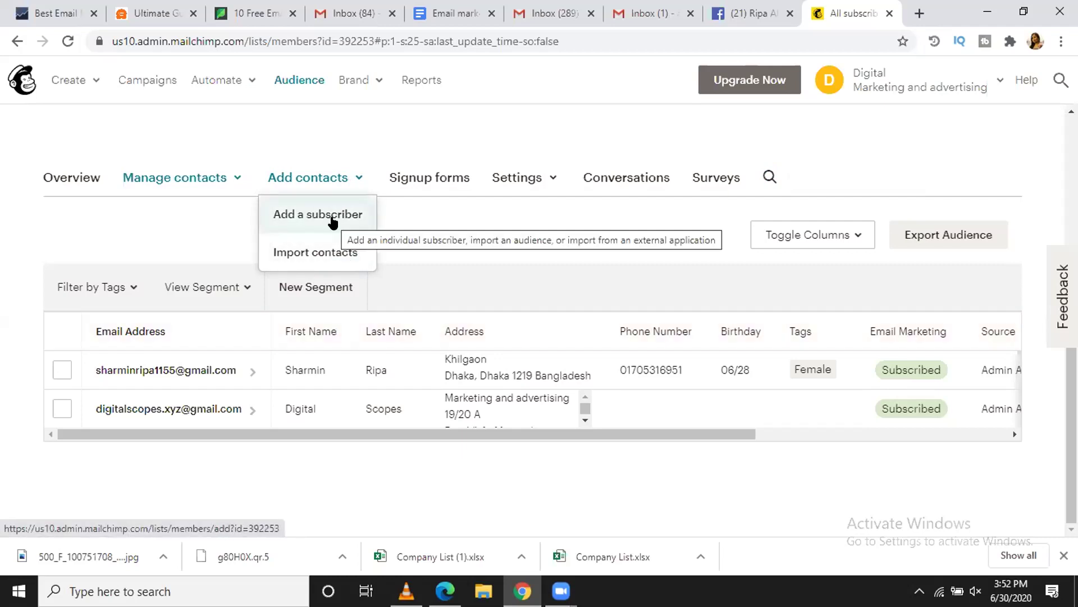
{"action": "left_click", "coordinate": [327, 259]}
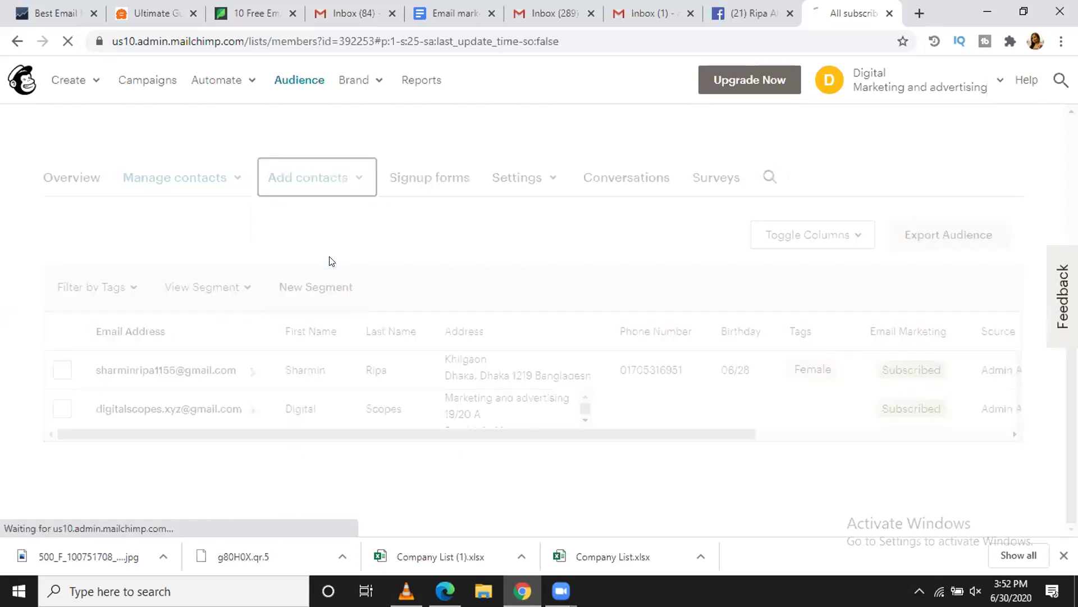
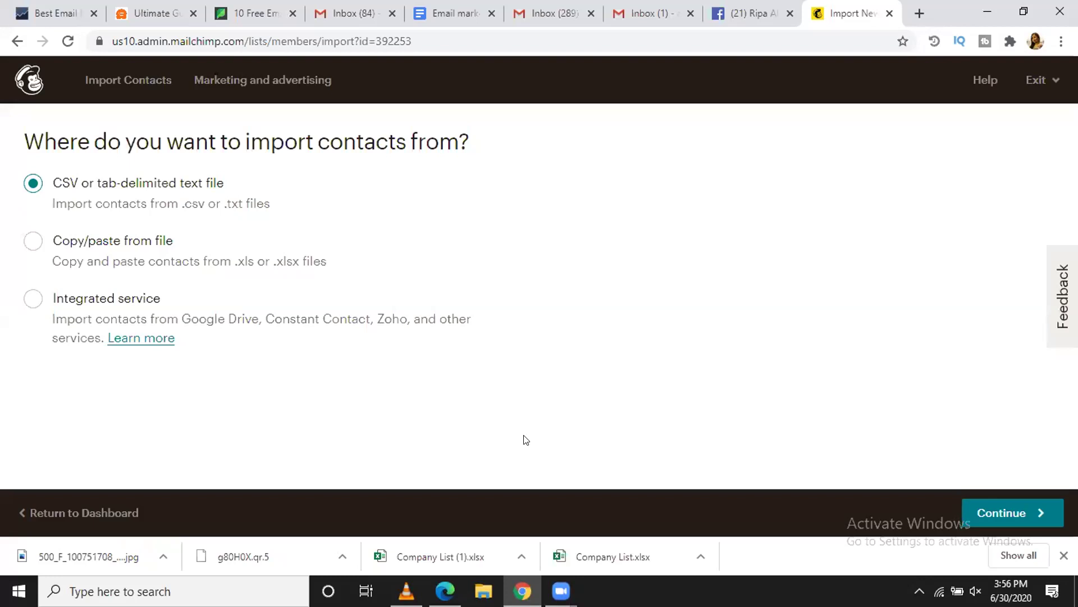
- Minimize Chrome, leaving the Mailchimp import page open, so the Windows desktop shows
{"action": "left_click", "coordinate": [988, 4]}
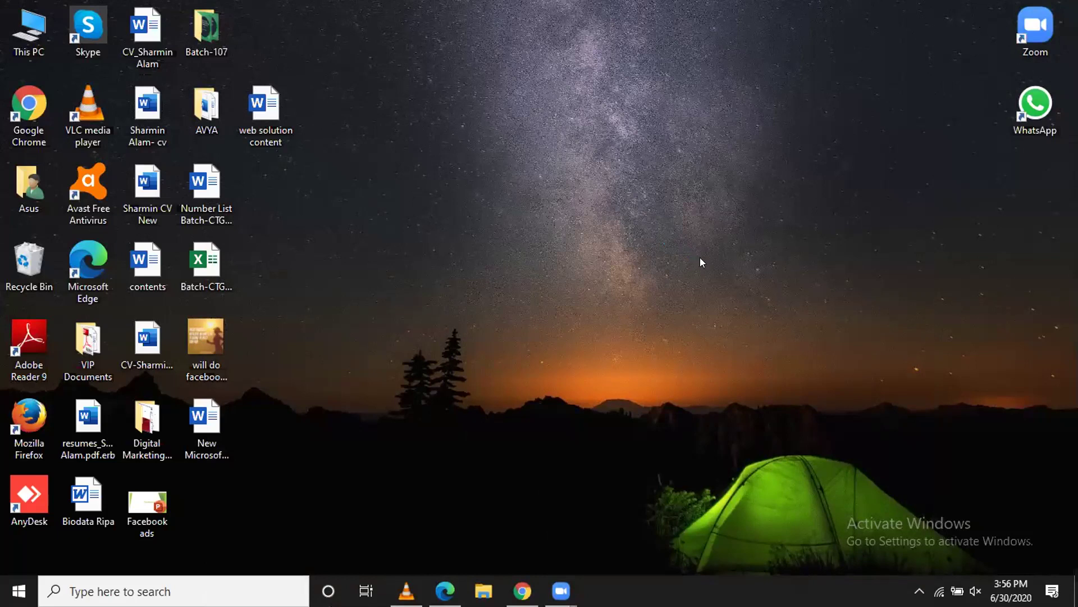
- Create a new Excel worksheet on the desktop named 'Arif' and open it
{"action": "right_click", "coordinate": [677, 251]}
{"action": "mouse_move", "coordinate": [753, 264]}
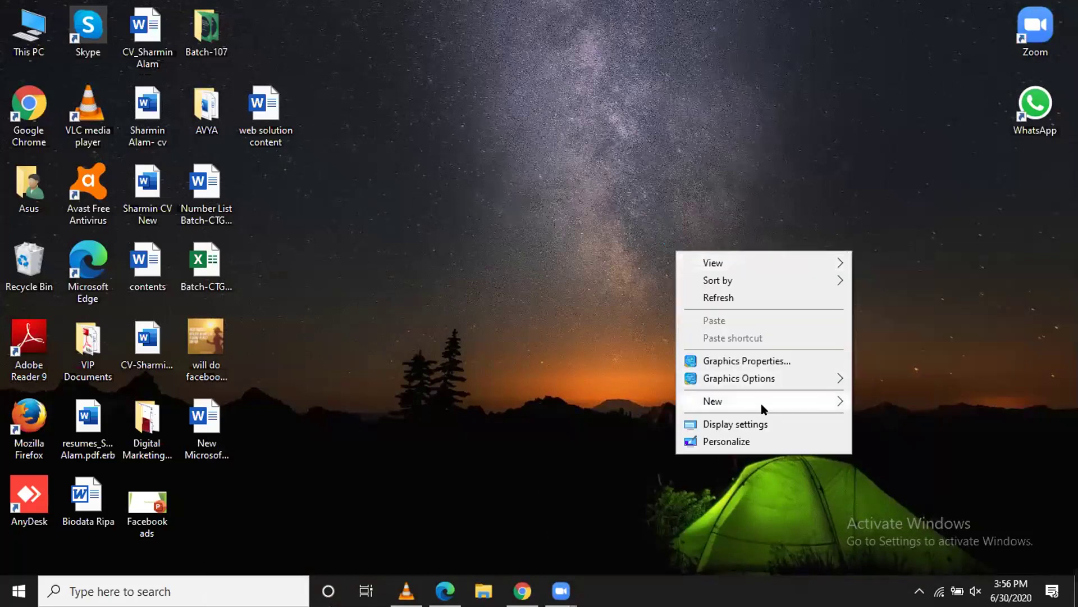
{"action": "mouse_move", "coordinate": [803, 401]}
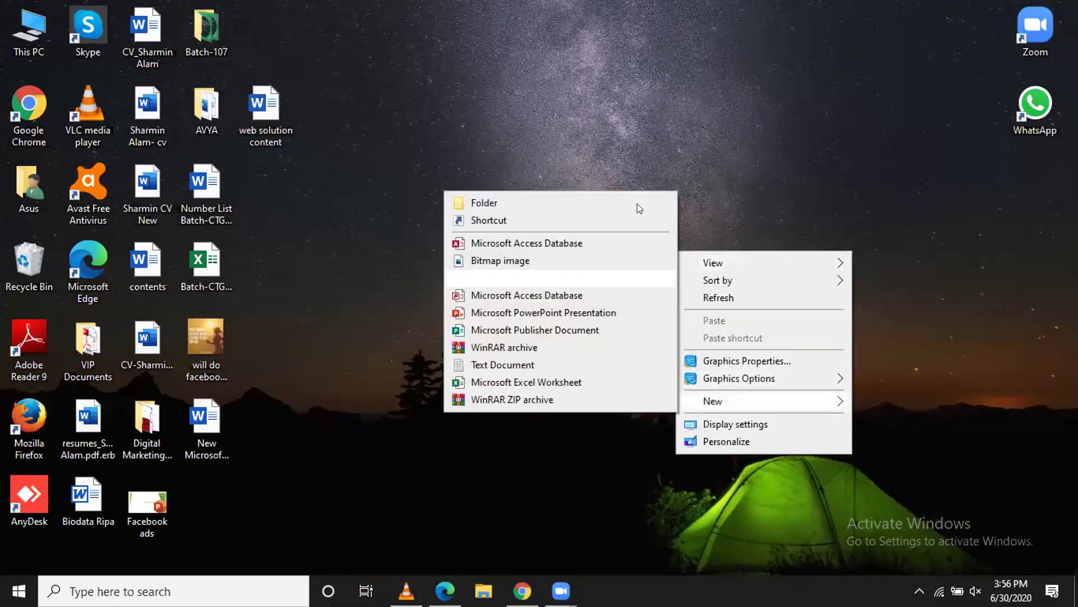
{"action": "left_click", "coordinate": [718, 298]}
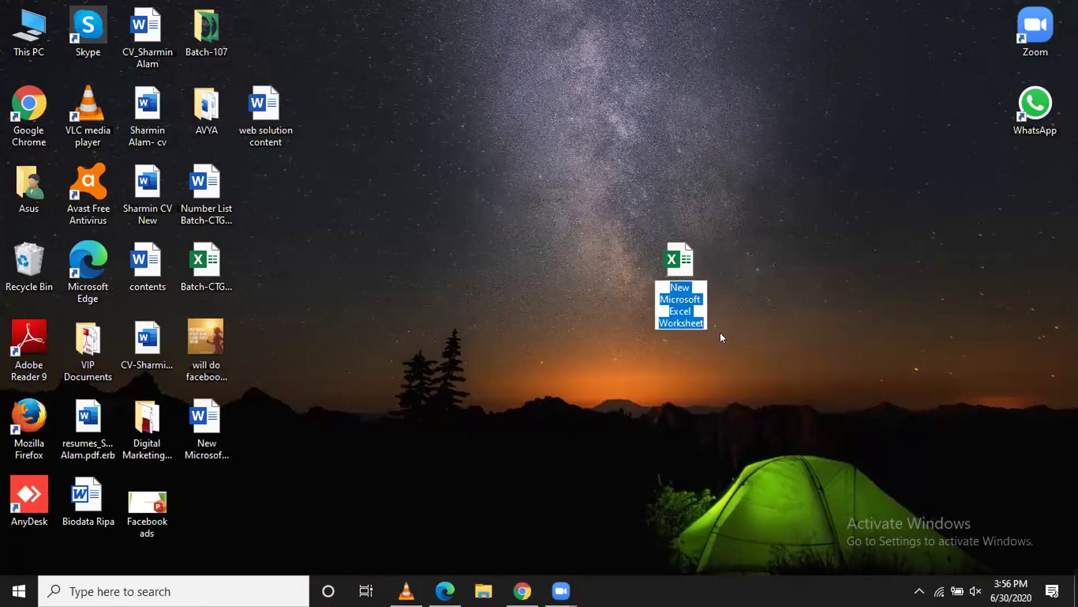
{"action": "key", "text": "BackSpace"}
{"action": "type", "text": "Arif"}
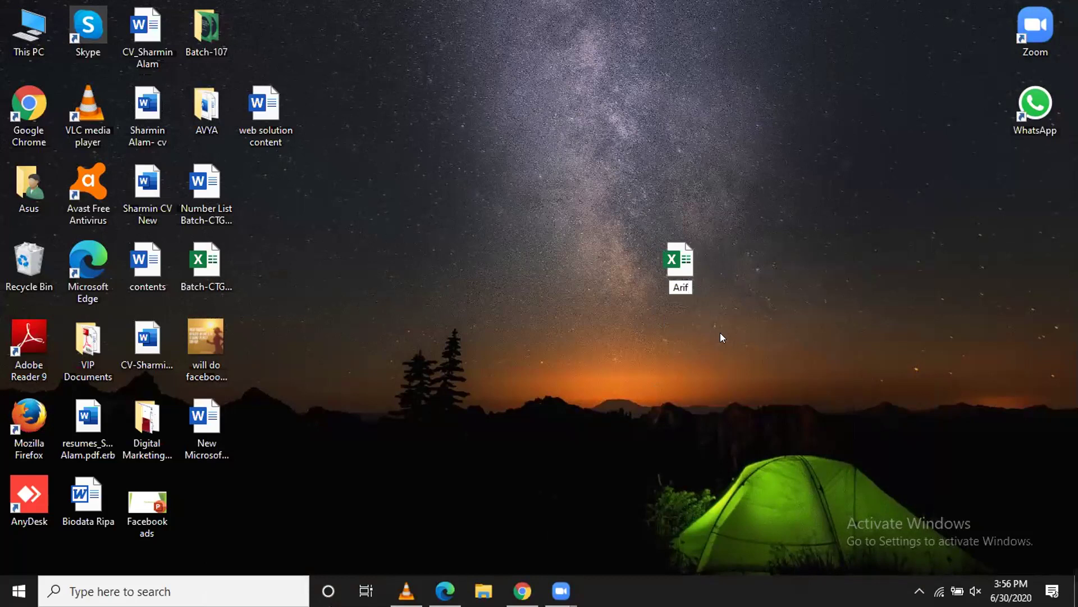
{"action": "key", "text": "Return"}
{"action": "double_click", "coordinate": [670, 260]}
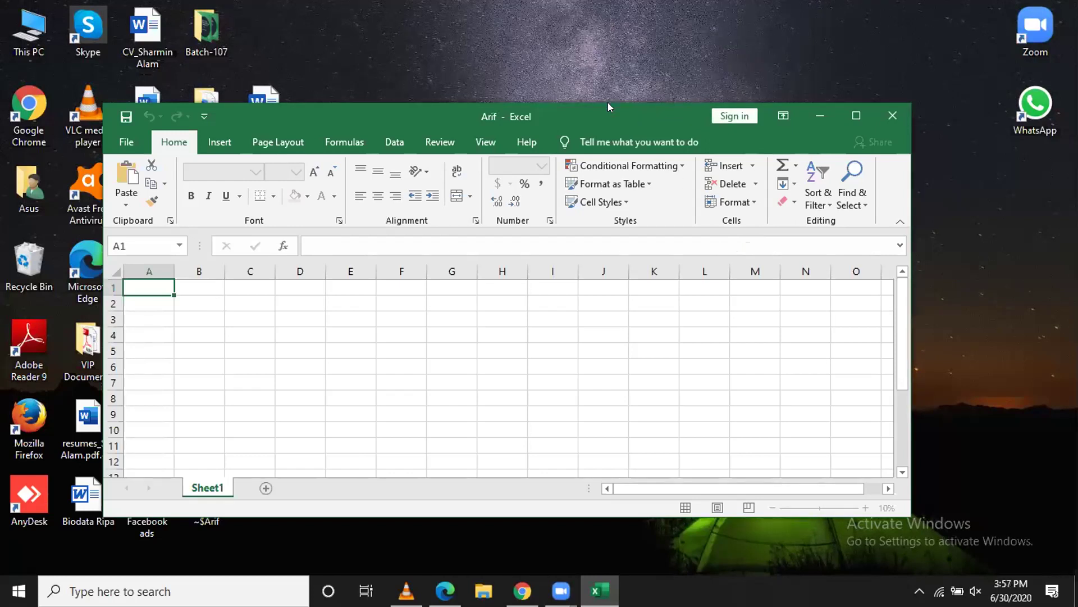
- Widen column A of the blank Sheet1 to a width of 36.00
{"action": "left_click_drag", "start_coordinate": [608, 104], "coordinate": [675, 42]}
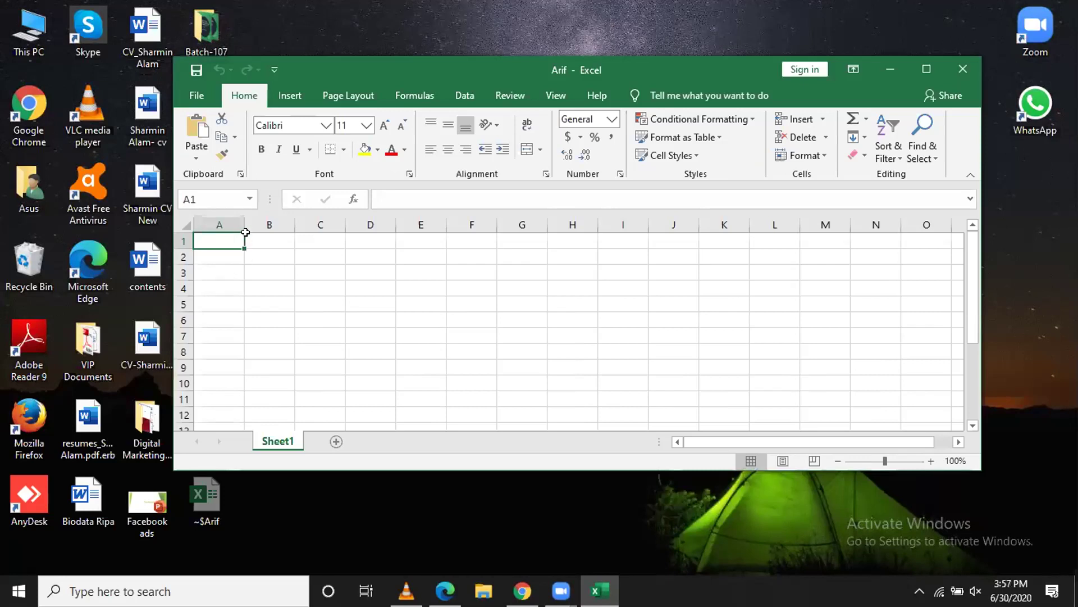
{"action": "left_click_drag", "start_coordinate": [239, 223], "coordinate": [396, 225]}
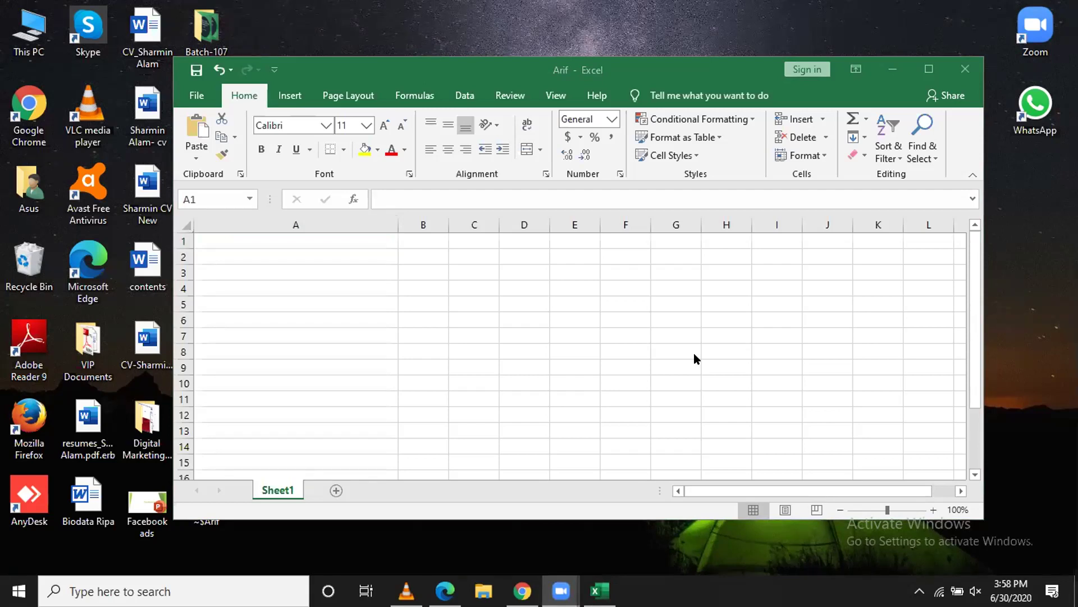
- Paste the subscriber emails into A1, A2, and the remaining ones from A3 downward
{"action": "left_click", "coordinate": [287, 248]}
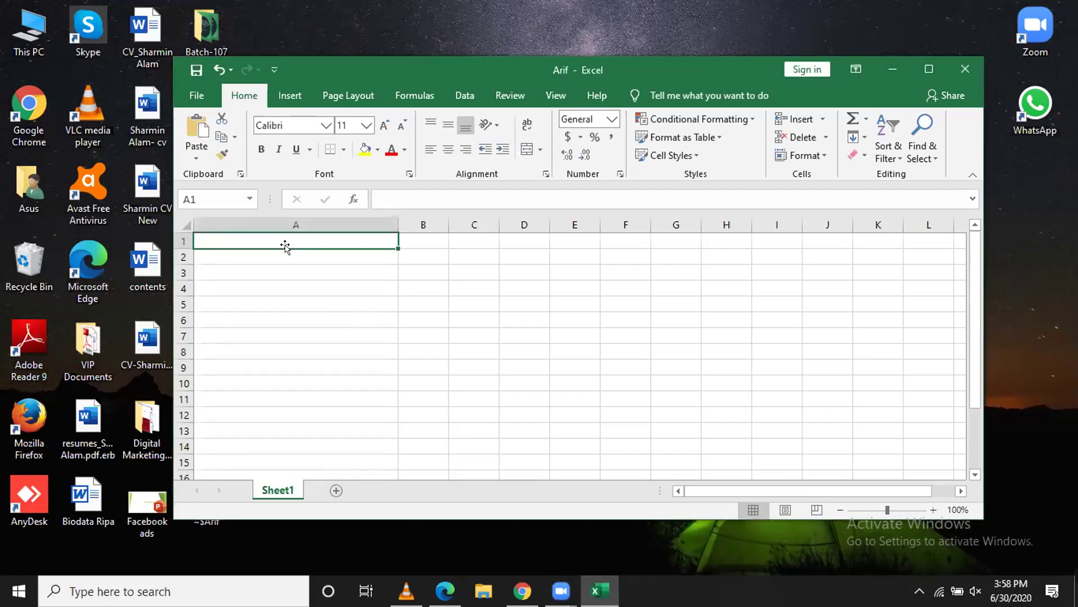
{"action": "key", "text": "ctrl+v"}
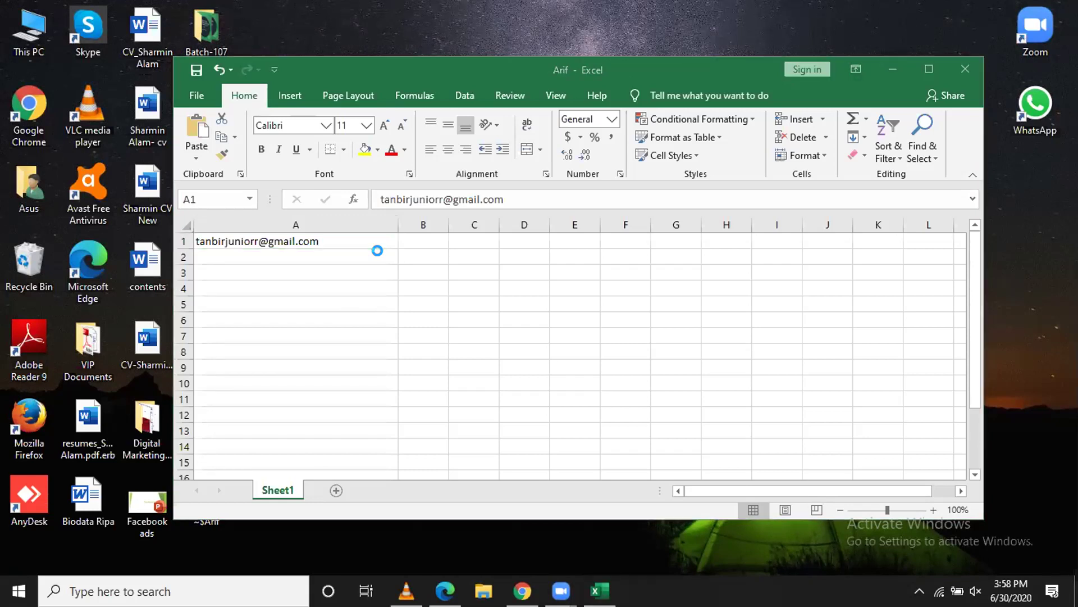
{"action": "left_click", "coordinate": [263, 246]}
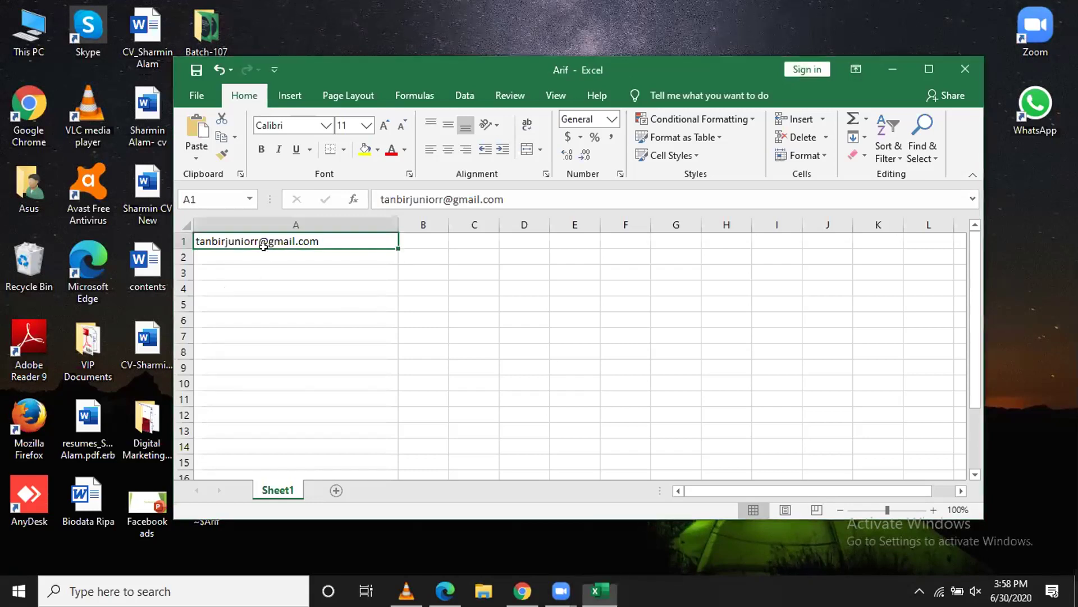
{"action": "left_click", "coordinate": [274, 257]}
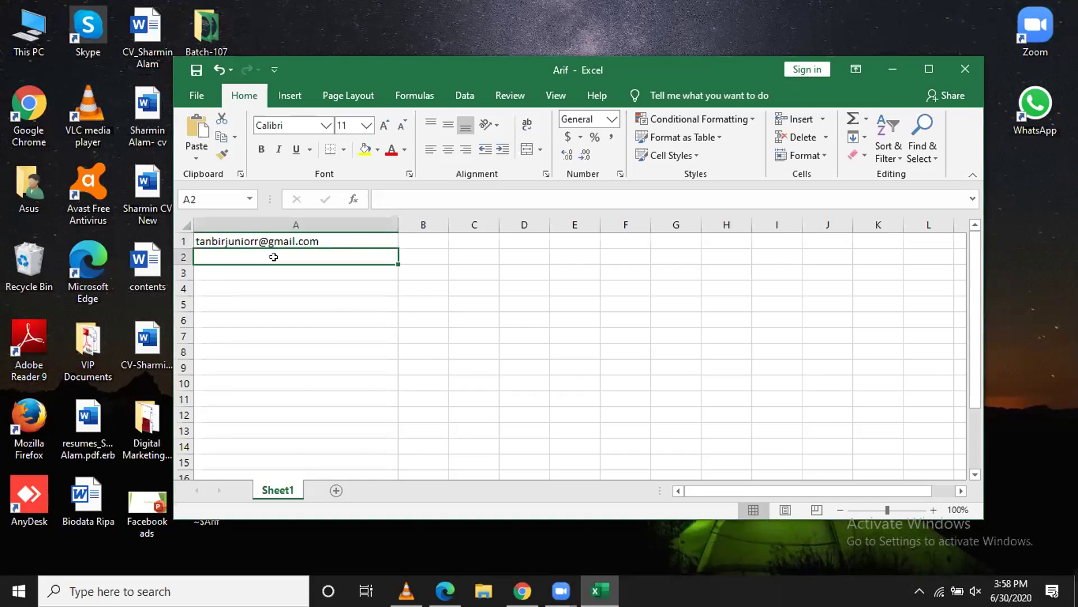
{"action": "key", "text": "ctrl+v"}
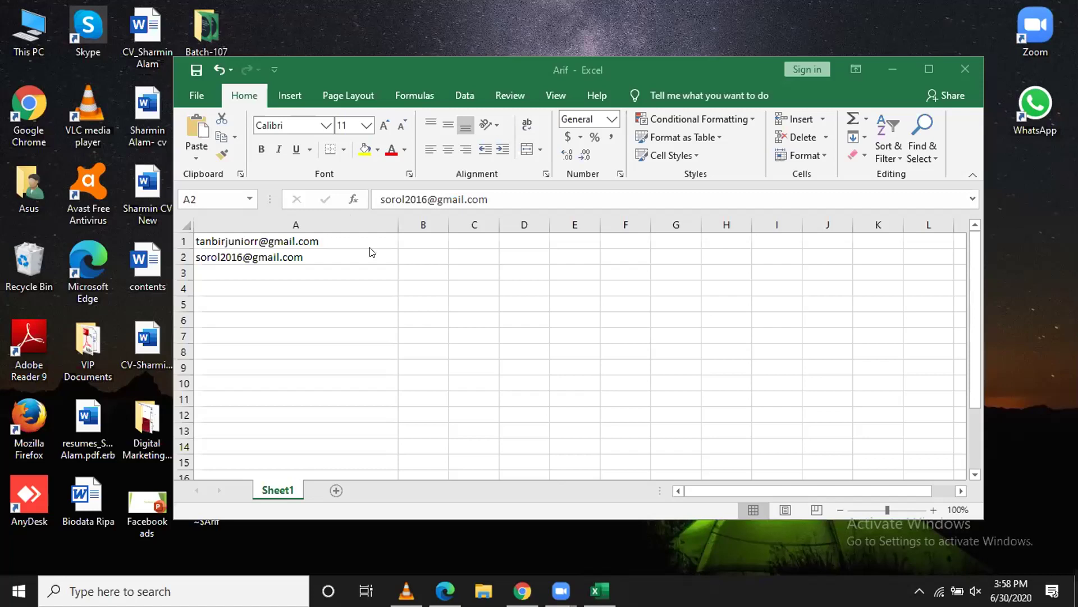
{"action": "left_click", "coordinate": [340, 272]}
{"action": "key", "text": "ctrl+v"}
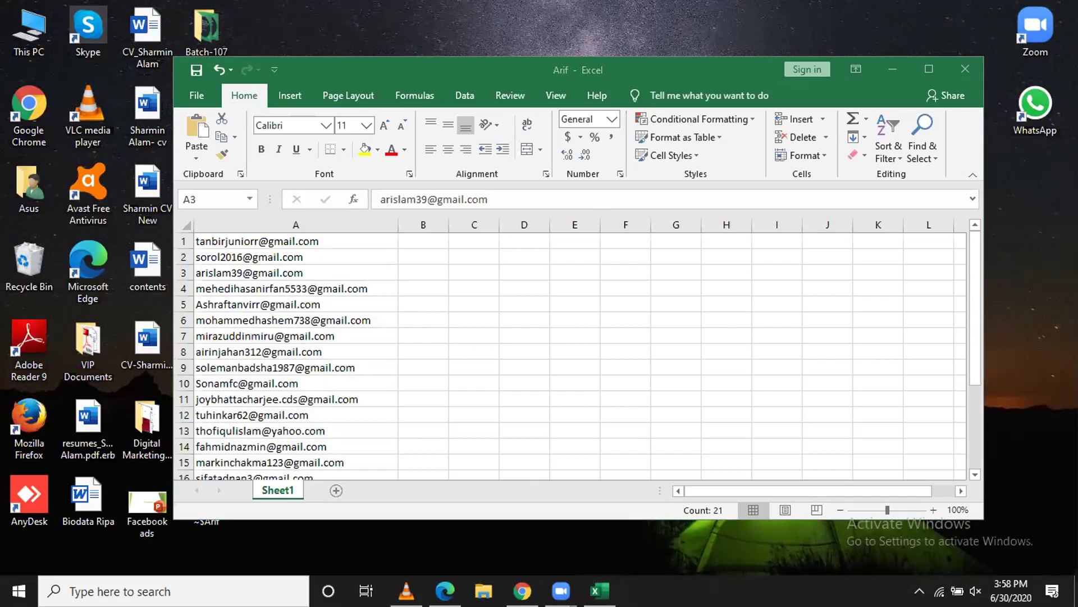
{"action": "scroll", "coordinate": [345, 369], "scroll_direction": "down", "scroll_amount": 6}
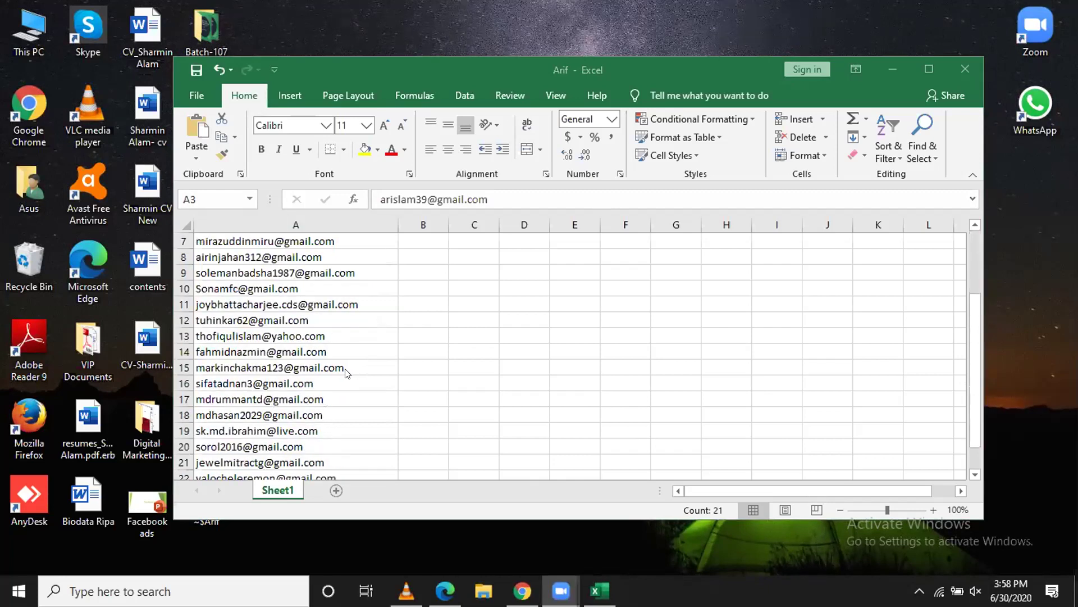
{"action": "scroll", "coordinate": [345, 369], "scroll_direction": "up", "scroll_amount": 3}
{"action": "scroll", "coordinate": [348, 372], "scroll_direction": "up", "scroll_amount": 3}
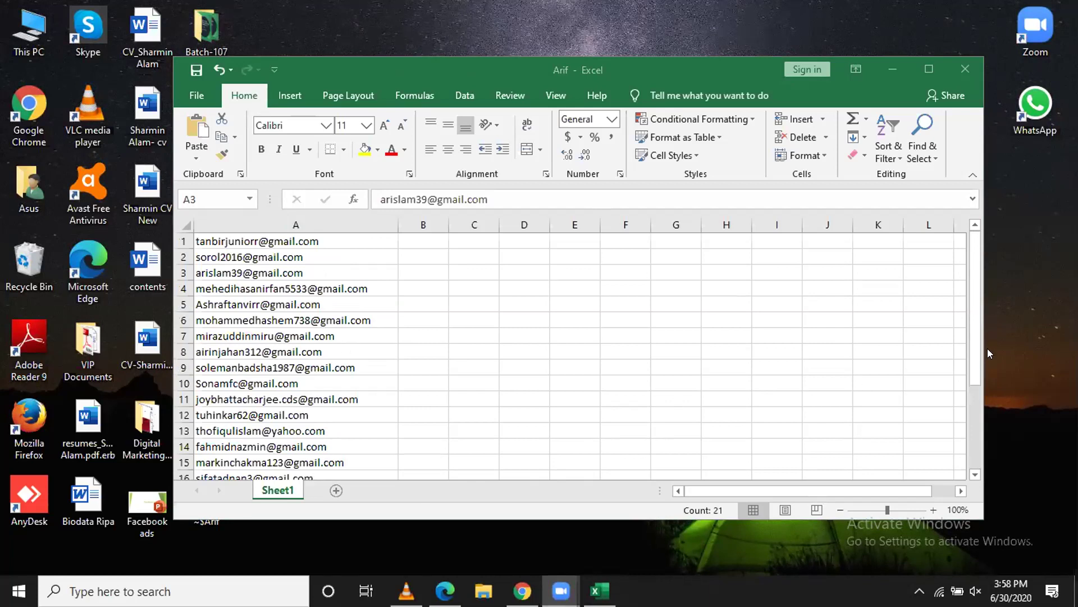
- Open Excel's Save As dialog pointed at the Desktop folder
{"action": "left_click", "coordinate": [663, 67]}
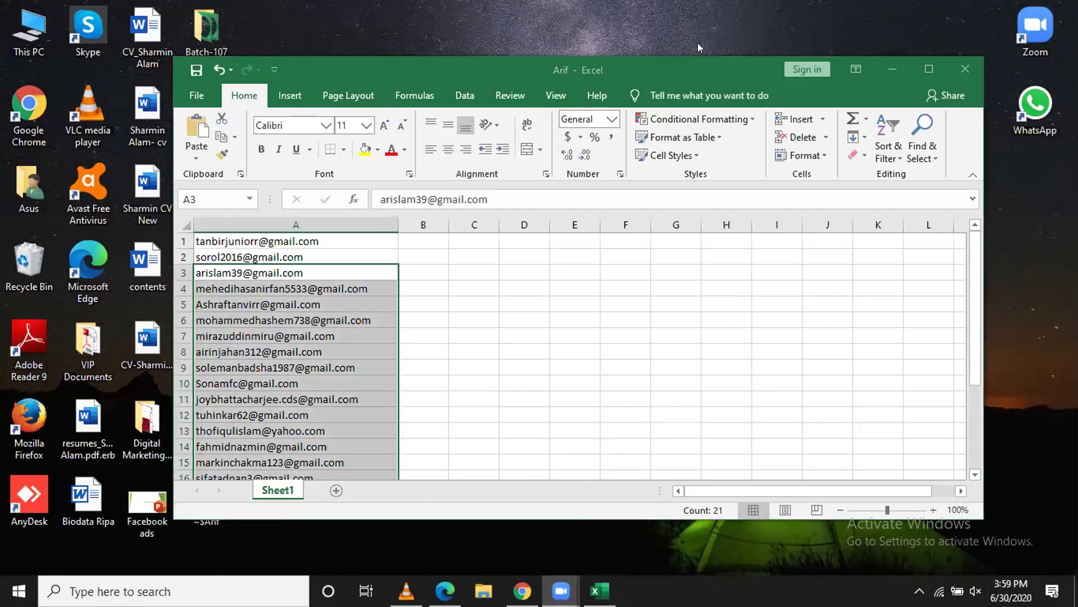
{"action": "left_click_drag", "start_coordinate": [664, 66], "coordinate": [698, 43]}
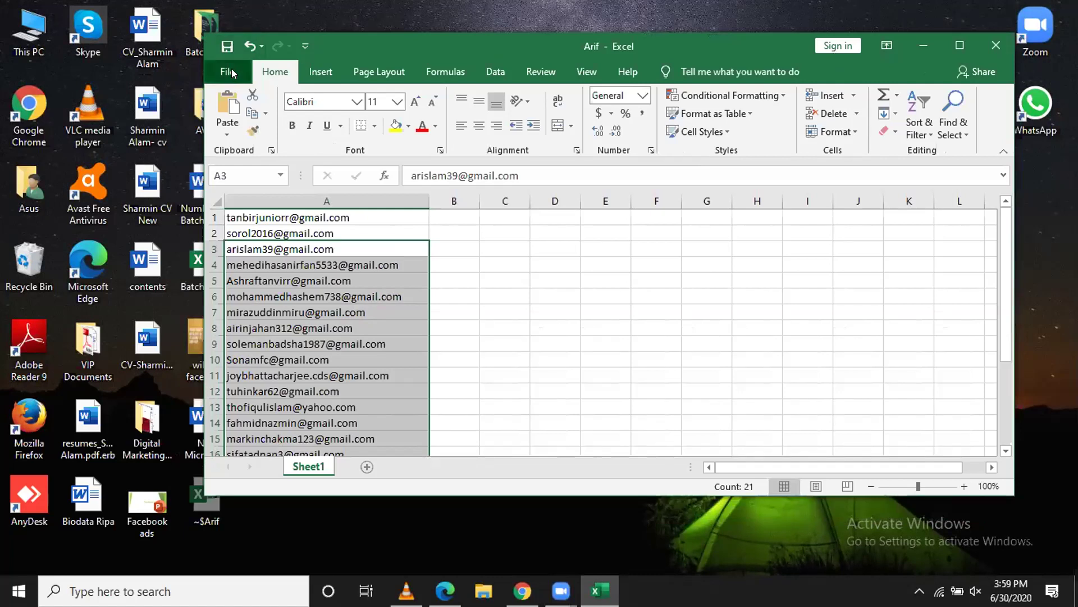
{"action": "left_click", "coordinate": [231, 70]}
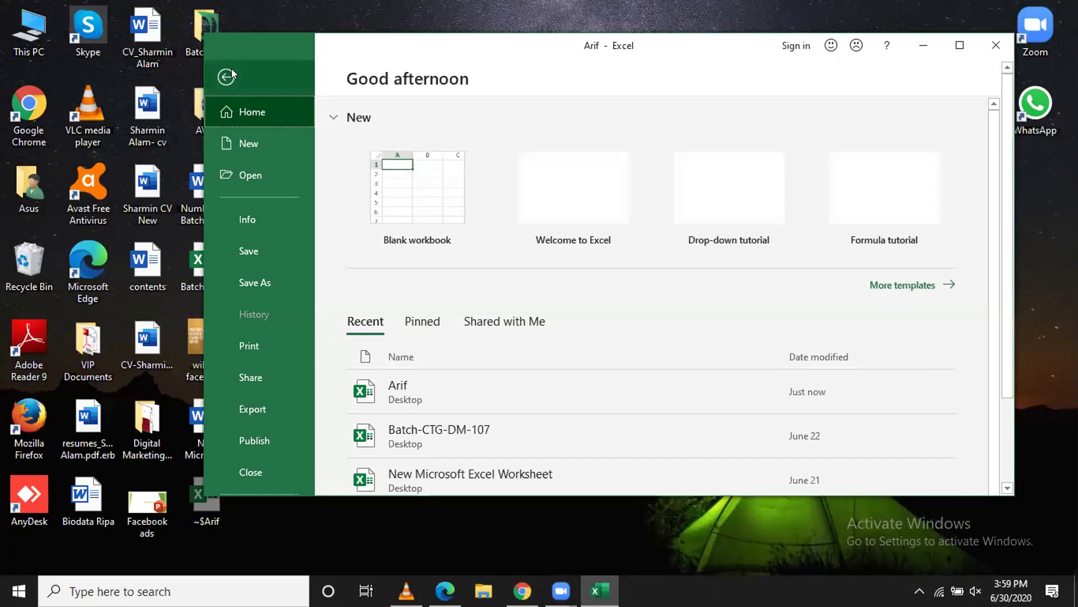
{"action": "left_click", "coordinate": [265, 283]}
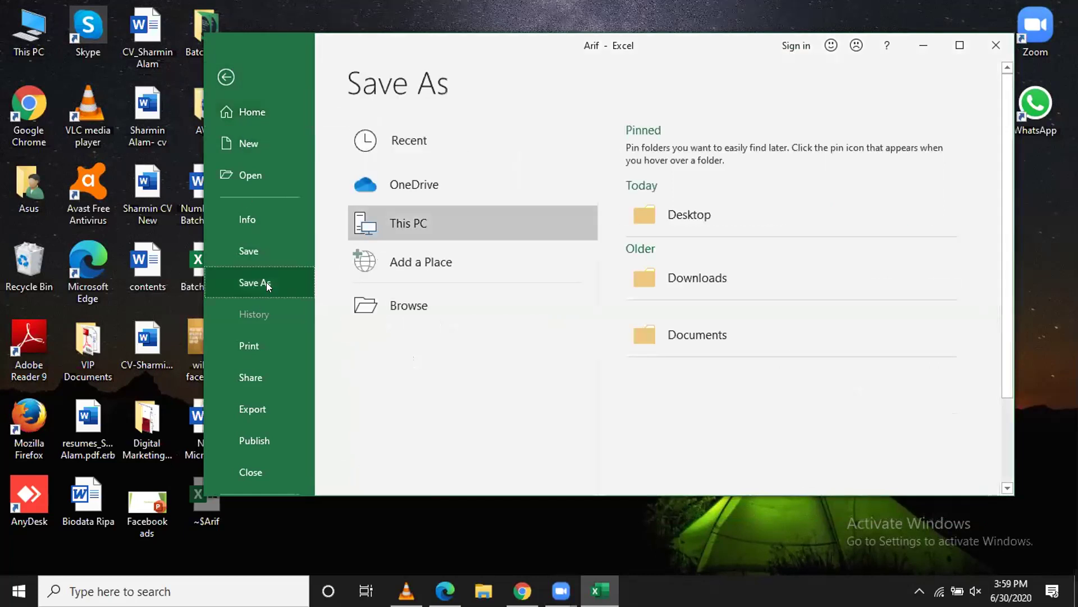
{"action": "left_click", "coordinate": [818, 224]}
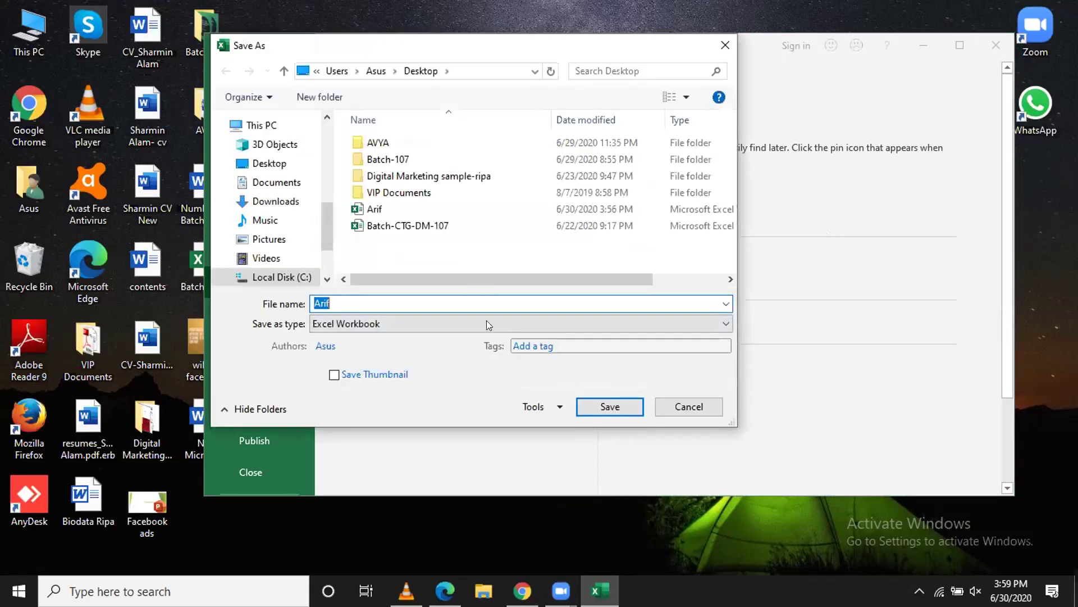
- Save the email list to the Desktop as CSV (Comma delimited), keeping the CSV format
{"action": "left_click", "coordinate": [502, 325]}
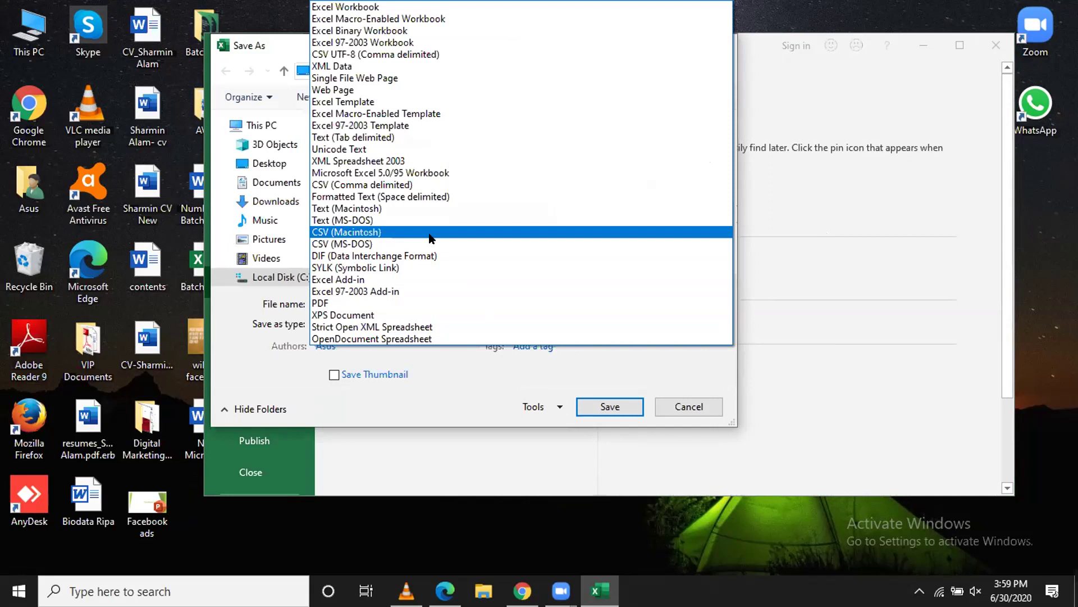
{"action": "left_click", "coordinate": [385, 185]}
{"action": "left_click", "coordinate": [621, 387]}
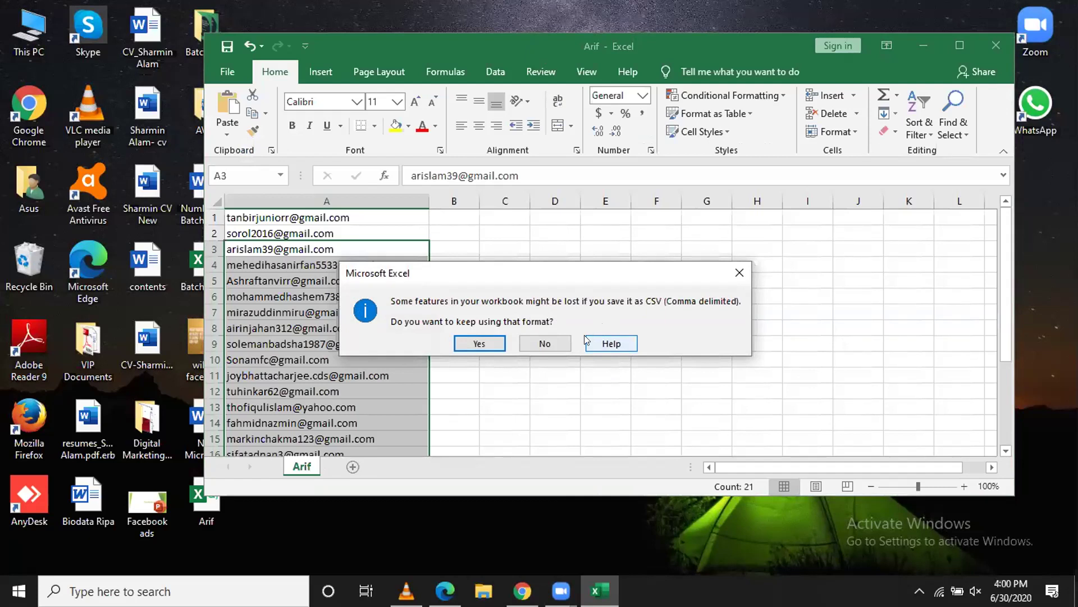
{"action": "left_click", "coordinate": [483, 343]}
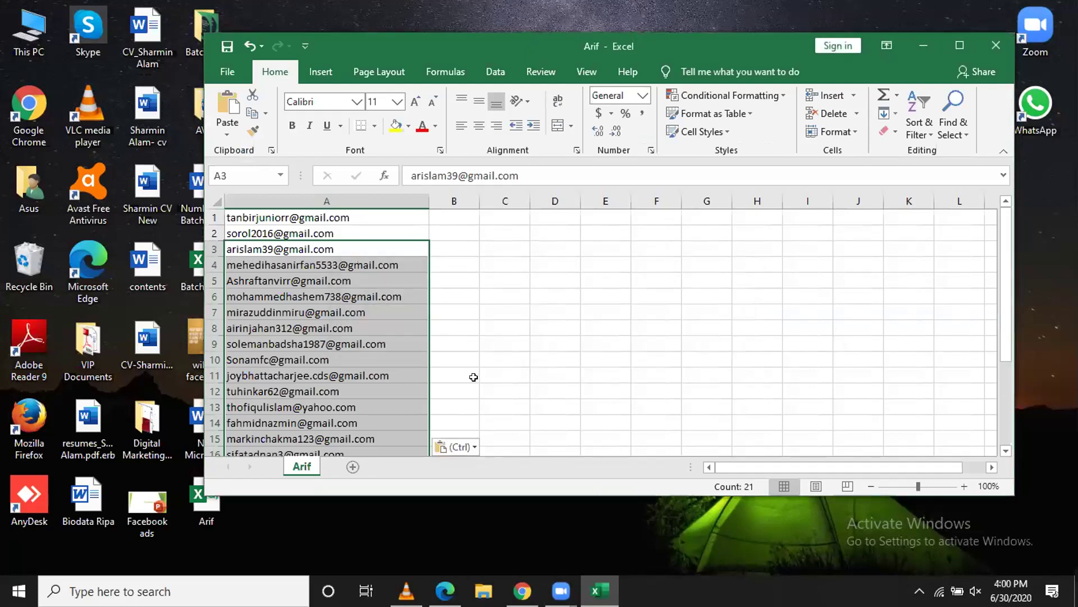
{"action": "scroll", "coordinate": [378, 261], "scroll_direction": "down", "scroll_amount": 7}
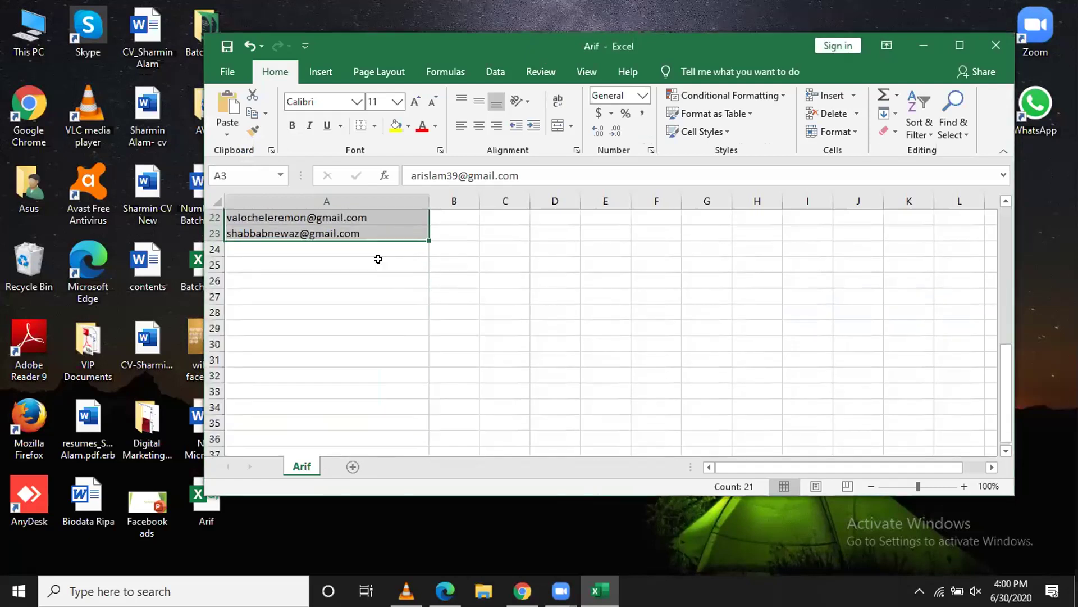
{"action": "scroll", "coordinate": [378, 259], "scroll_direction": "up", "scroll_amount": 7}
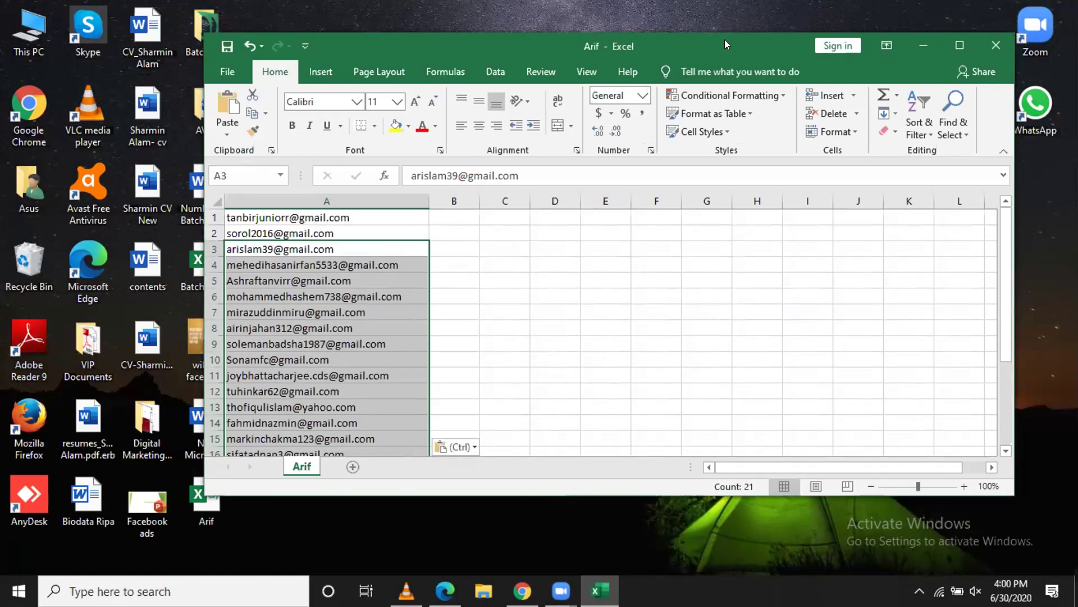
{"action": "left_click_drag", "start_coordinate": [724, 40], "coordinate": [743, 14]}
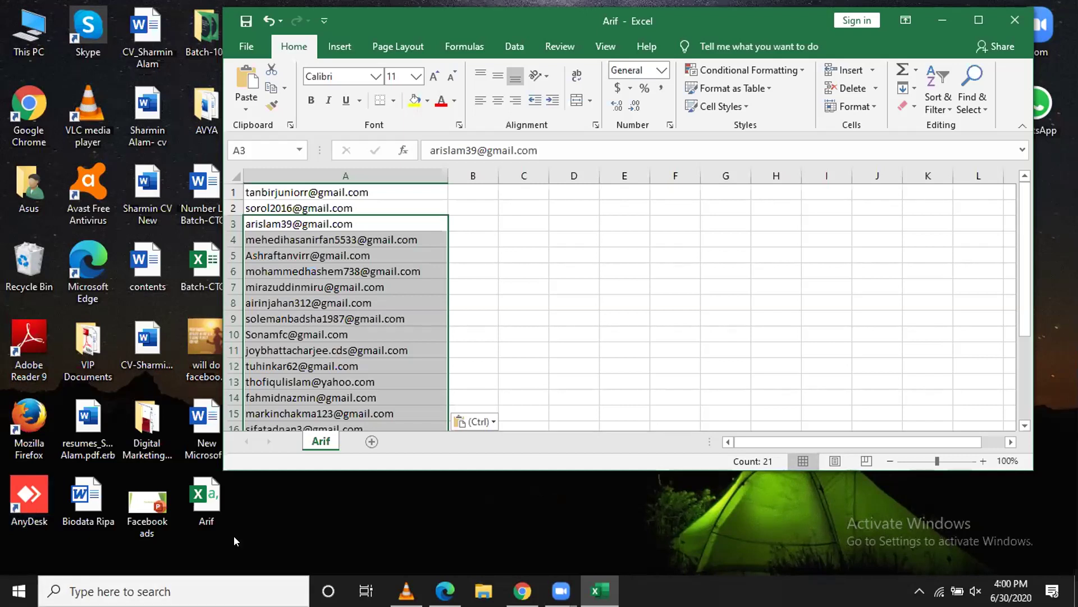
- In a new Chrome tab, search smallseotool and open the SmallSEOTools.com home page
{"action": "left_click", "coordinate": [522, 588]}
{"action": "left_click", "coordinate": [919, 13]}
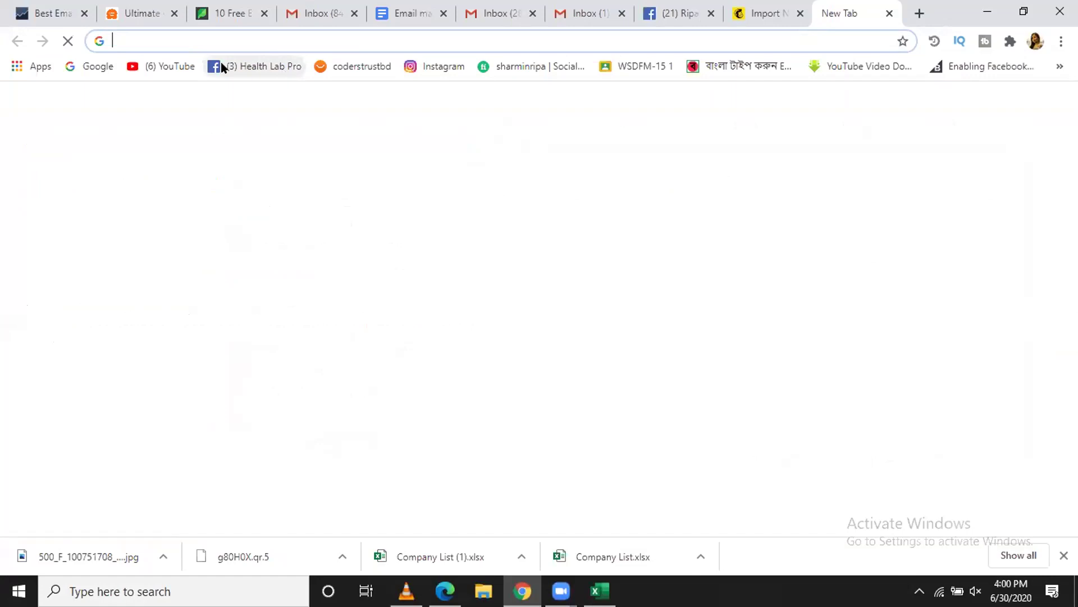
{"action": "type", "text": "smal"}
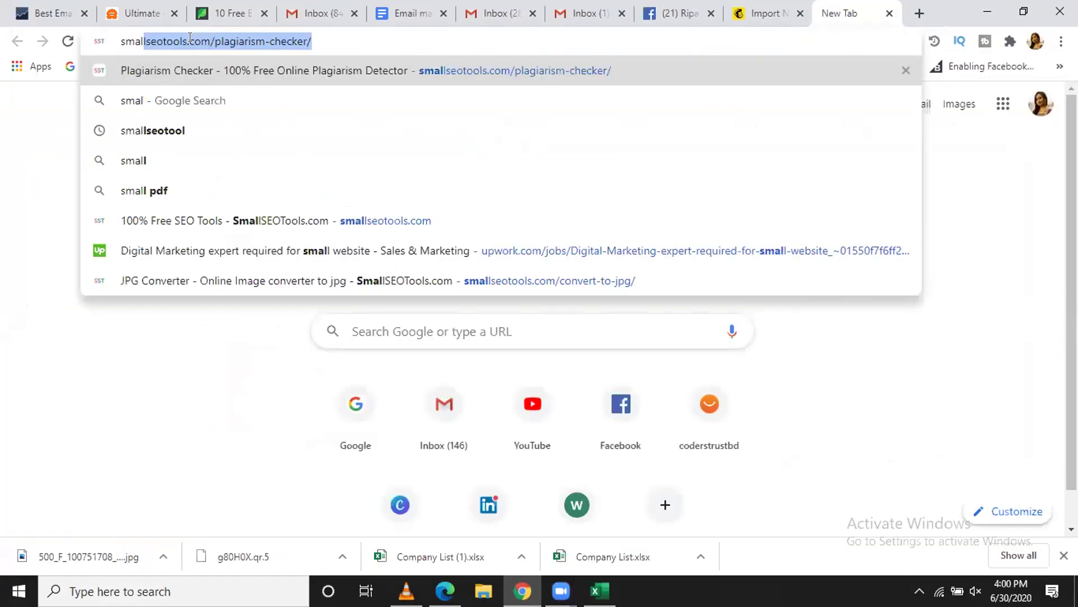
{"action": "left_click", "coordinate": [203, 139]}
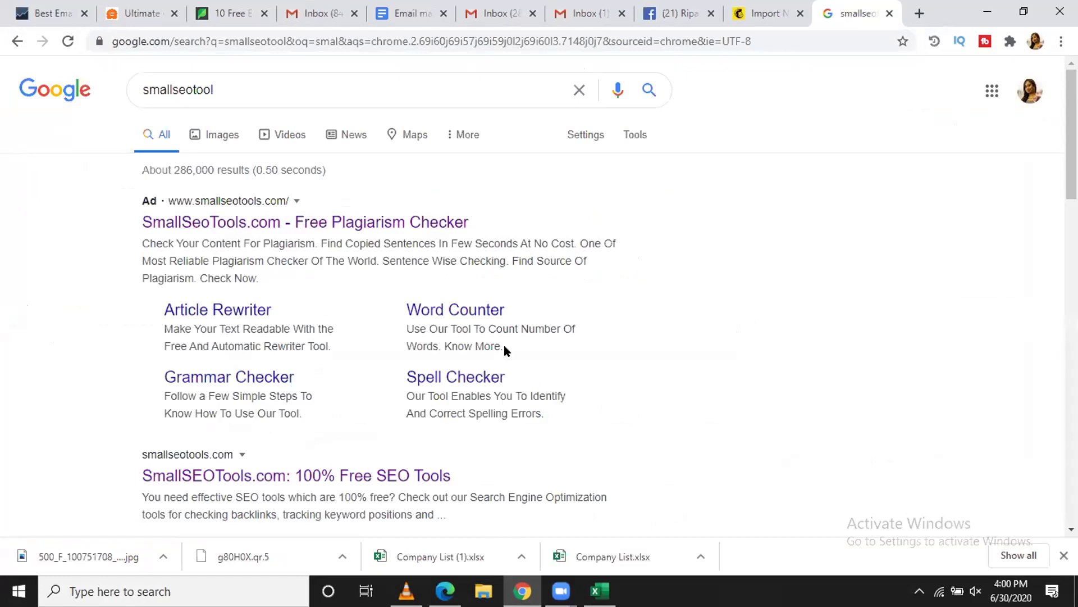
{"action": "left_click", "coordinate": [337, 476]}
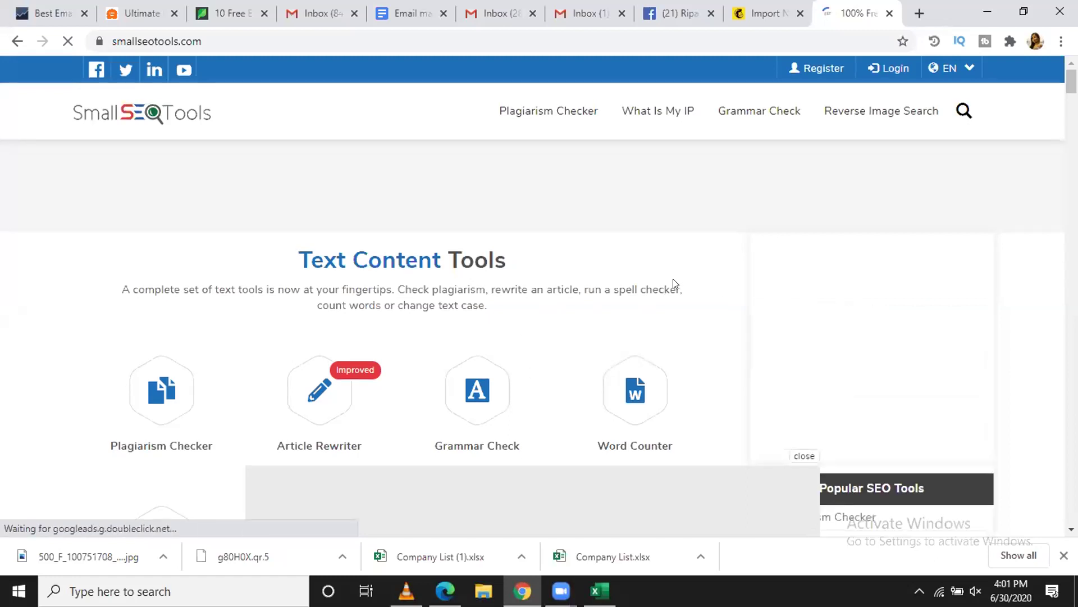
{"action": "scroll", "coordinate": [674, 281], "scroll_direction": "down", "scroll_amount": 3}
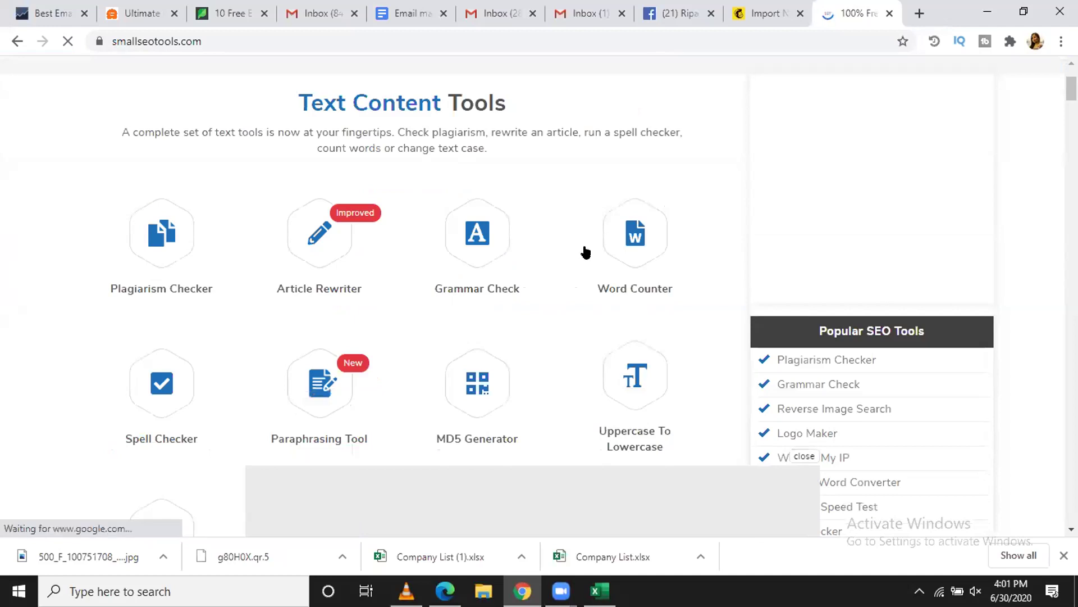
{"action": "scroll", "coordinate": [67, 233], "scroll_direction": "down", "scroll_amount": 1}
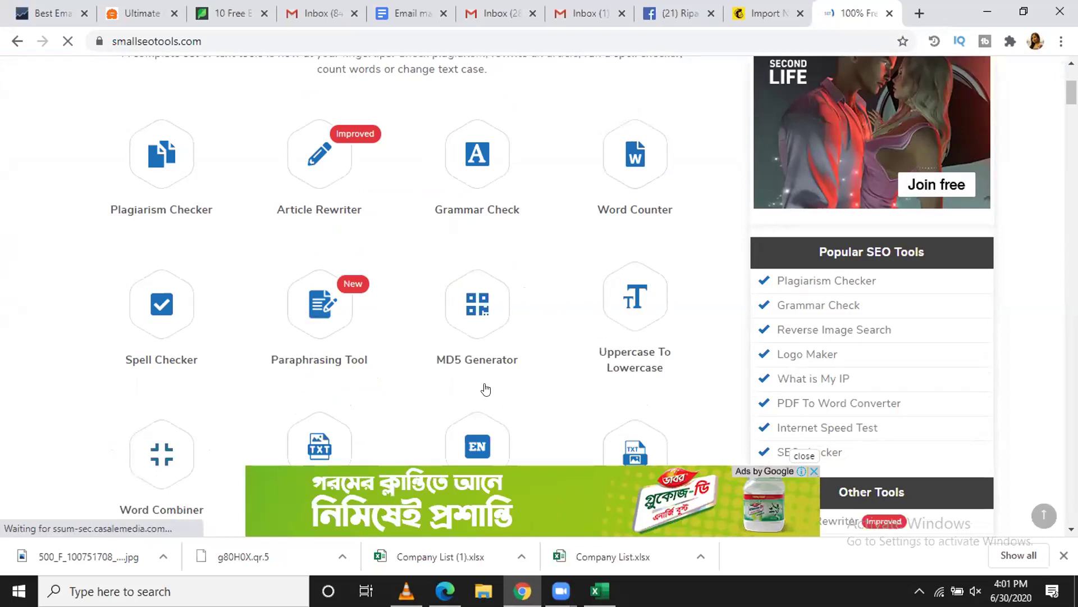
{"action": "left_click", "coordinate": [814, 471]}
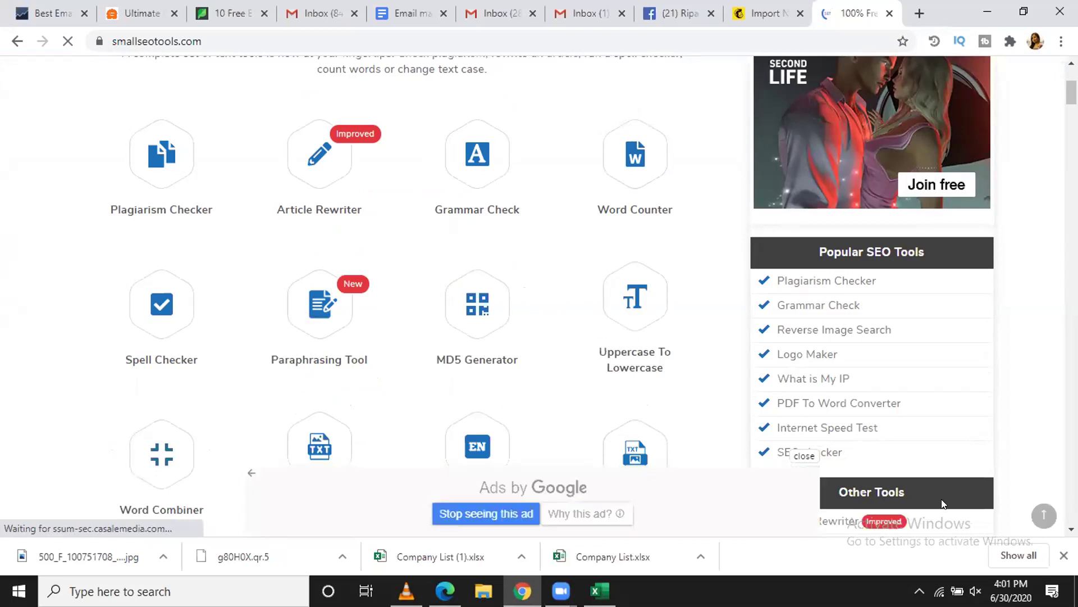
{"action": "scroll", "coordinate": [767, 428], "scroll_direction": "down", "scroll_amount": 7}
{"action": "scroll", "coordinate": [638, 386], "scroll_direction": "up", "scroll_amount": 7}
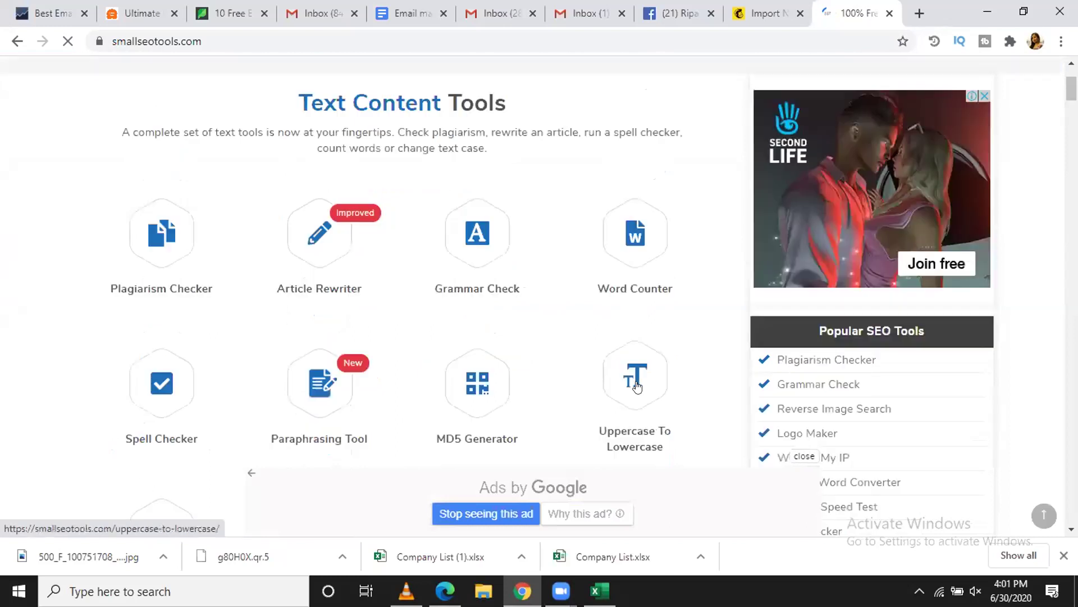
{"action": "scroll", "coordinate": [638, 386], "scroll_direction": "down", "scroll_amount": 4}
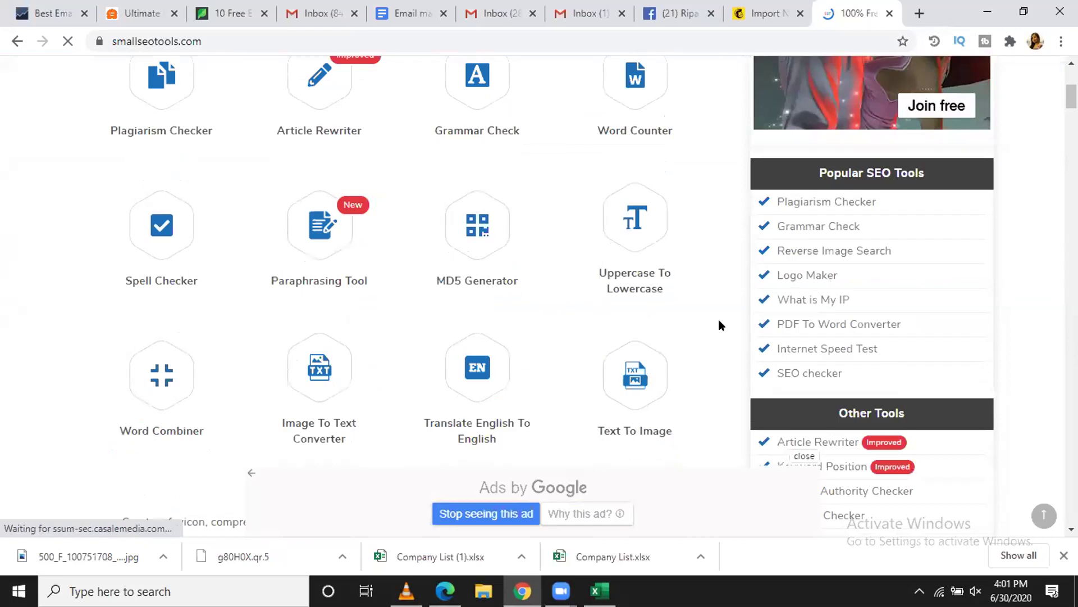
{"action": "scroll", "coordinate": [719, 319], "scroll_direction": "down", "scroll_amount": 10}
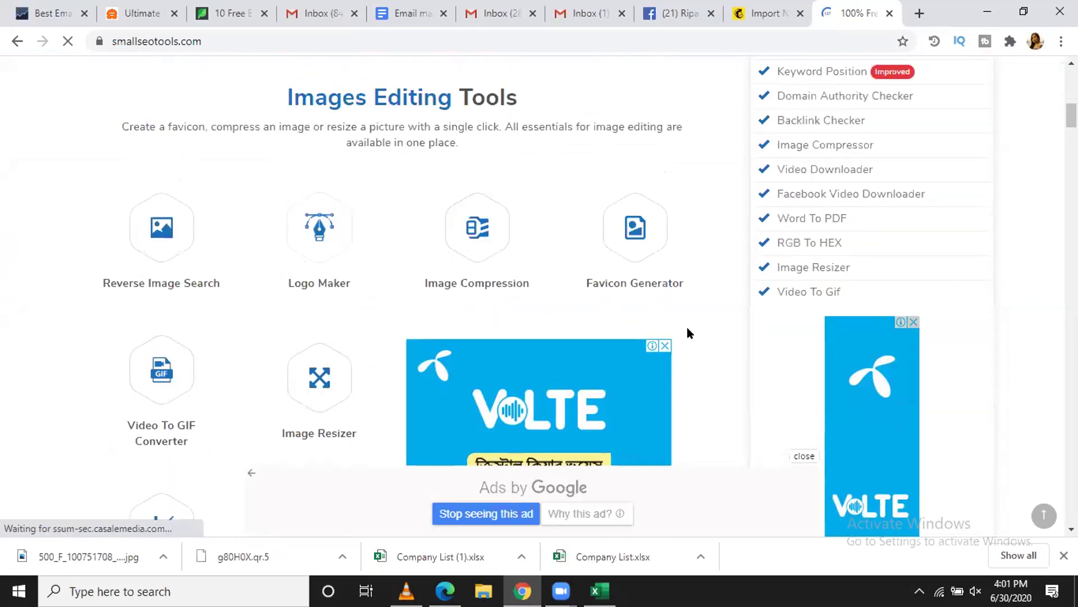
{"action": "scroll", "coordinate": [686, 327], "scroll_direction": "down", "scroll_amount": 10}
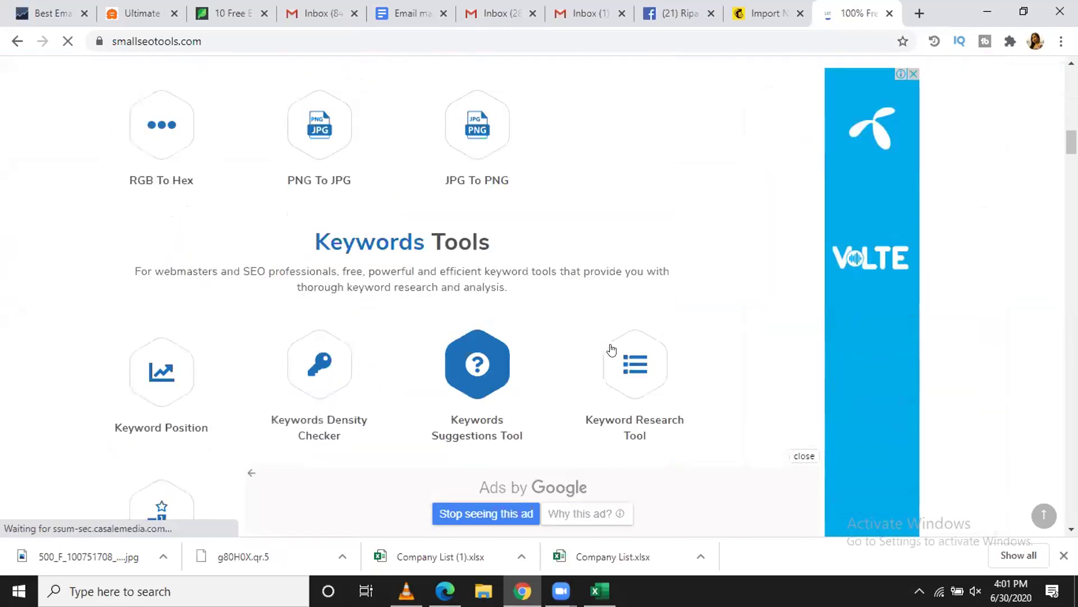
{"action": "scroll", "coordinate": [613, 346], "scroll_direction": "down", "scroll_amount": 7}
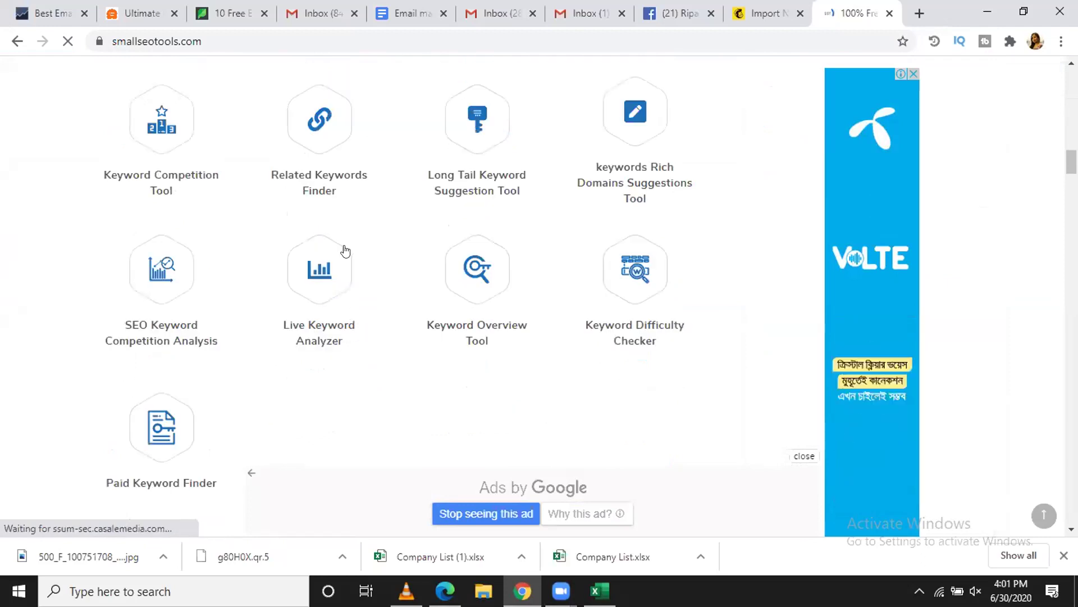
{"action": "scroll", "coordinate": [702, 345], "scroll_direction": "down", "scroll_amount": 1}
{"action": "scroll", "coordinate": [702, 345], "scroll_direction": "down", "scroll_amount": 7}
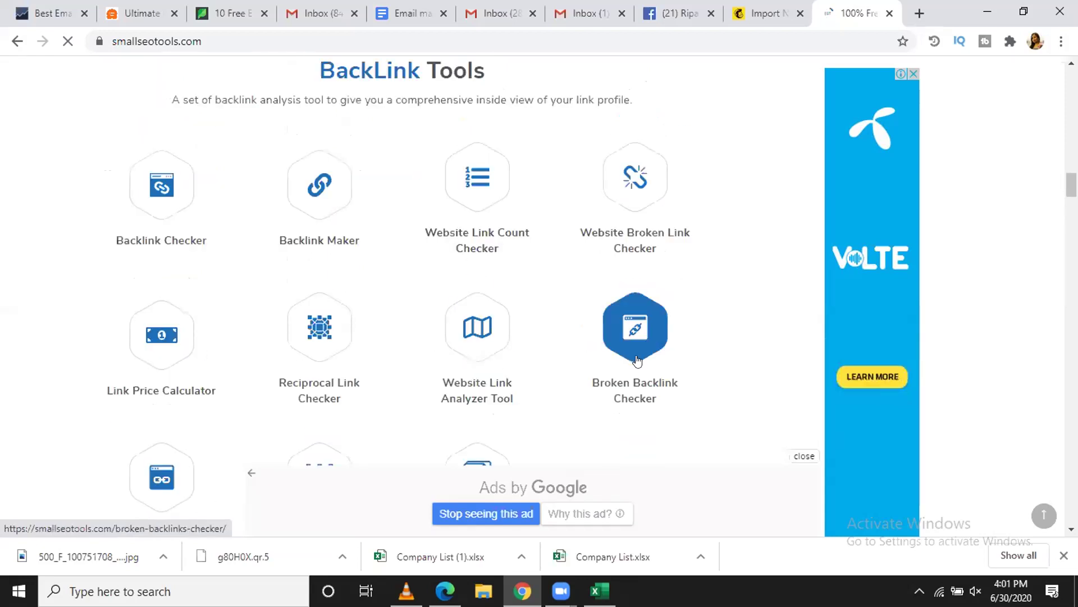
{"action": "scroll", "coordinate": [635, 361], "scroll_direction": "down", "scroll_amount": 7}
{"action": "scroll", "coordinate": [637, 361], "scroll_direction": "down", "scroll_amount": 12}
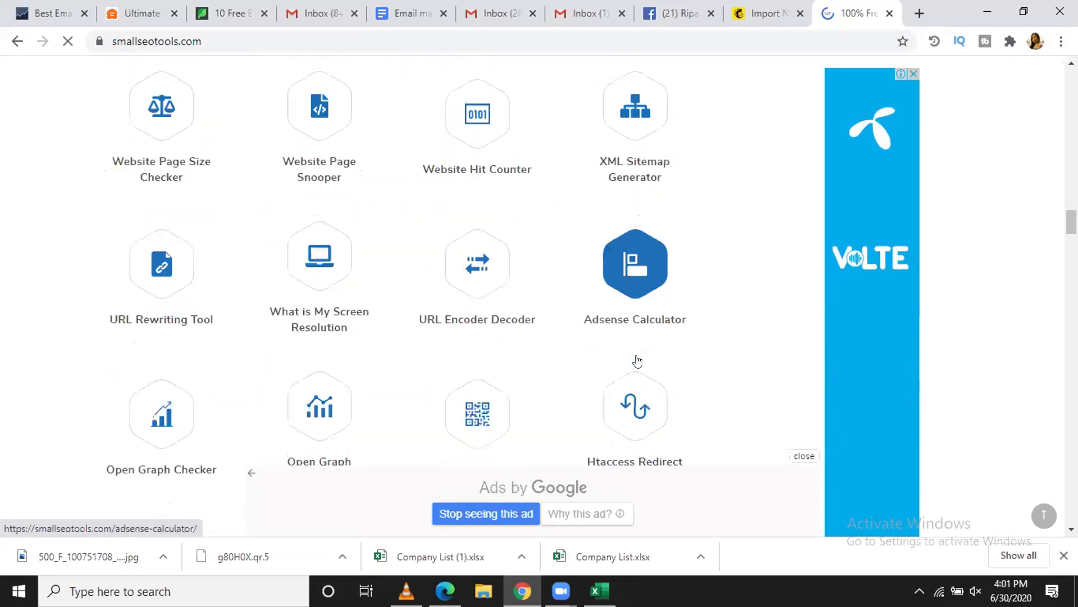
{"action": "scroll", "coordinate": [637, 361], "scroll_direction": "down", "scroll_amount": 15}
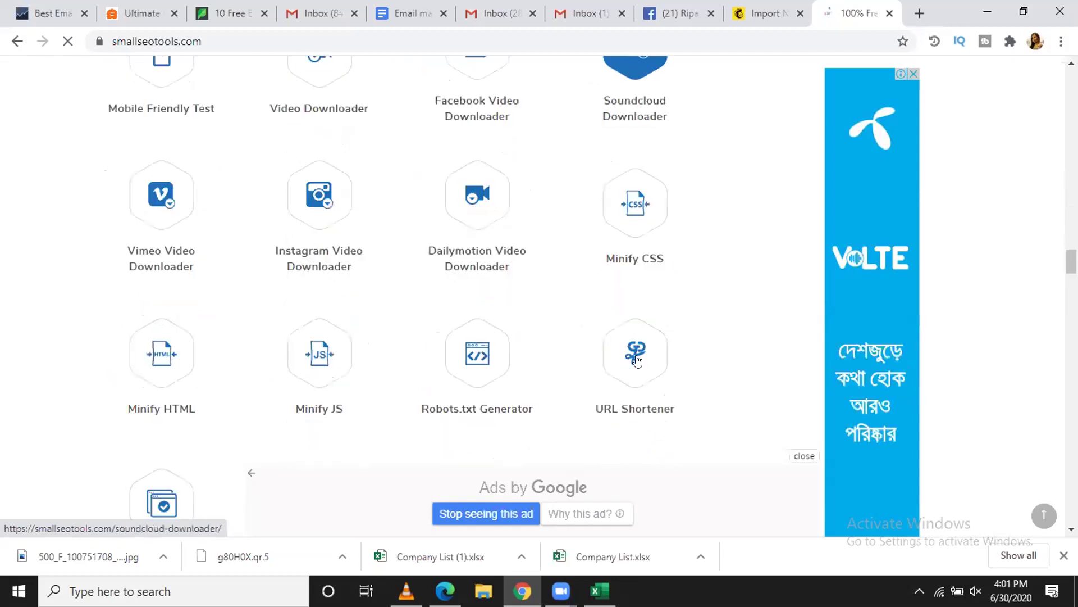
{"action": "scroll", "coordinate": [635, 361], "scroll_direction": "down", "scroll_amount": 13}
{"action": "scroll", "coordinate": [636, 357], "scroll_direction": "up", "scroll_amount": 20}
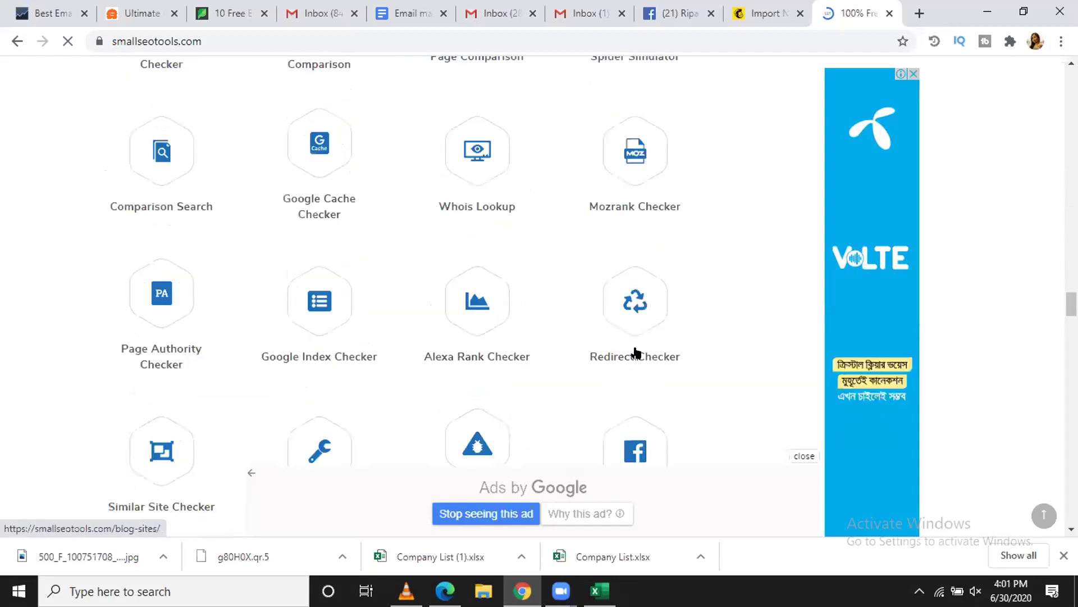
{"action": "scroll", "coordinate": [627, 320], "scroll_direction": "up", "scroll_amount": 19}
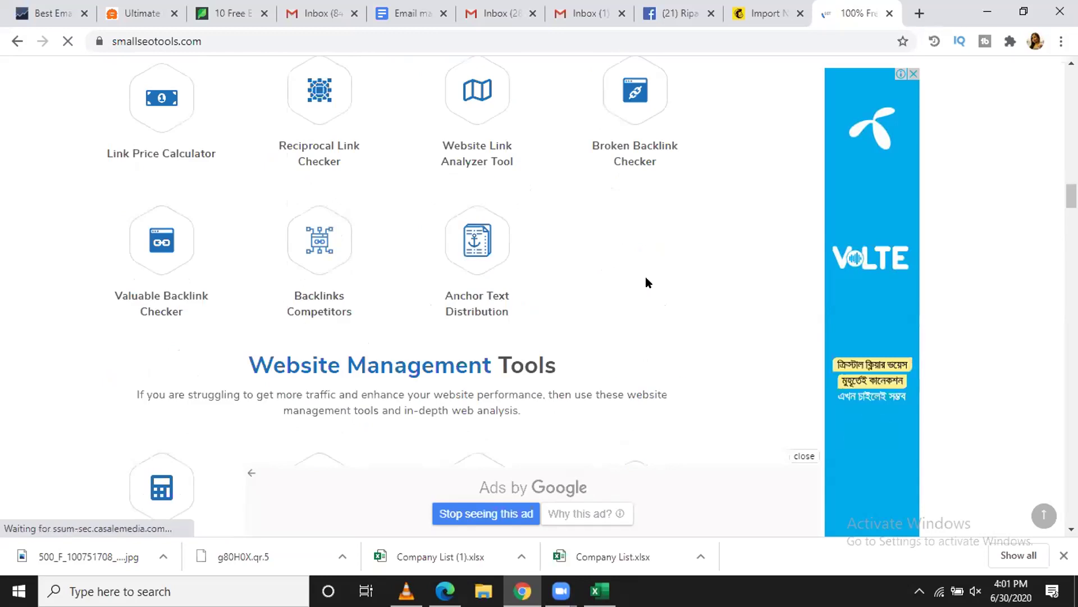
{"action": "scroll", "coordinate": [646, 284], "scroll_direction": "down", "scroll_amount": 20}
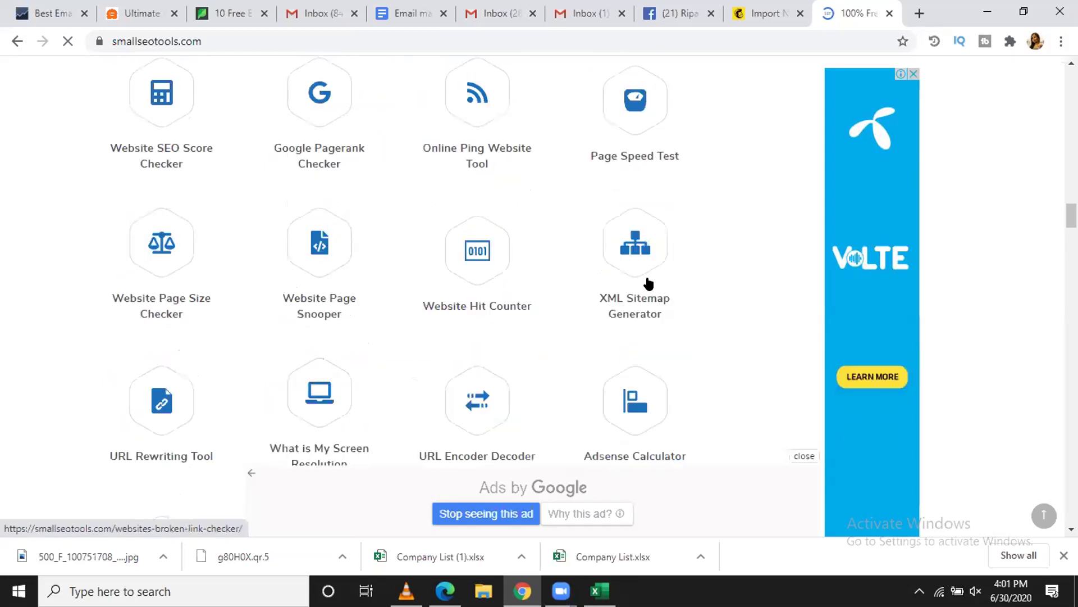
{"action": "scroll", "coordinate": [645, 284], "scroll_direction": "down", "scroll_amount": 5}
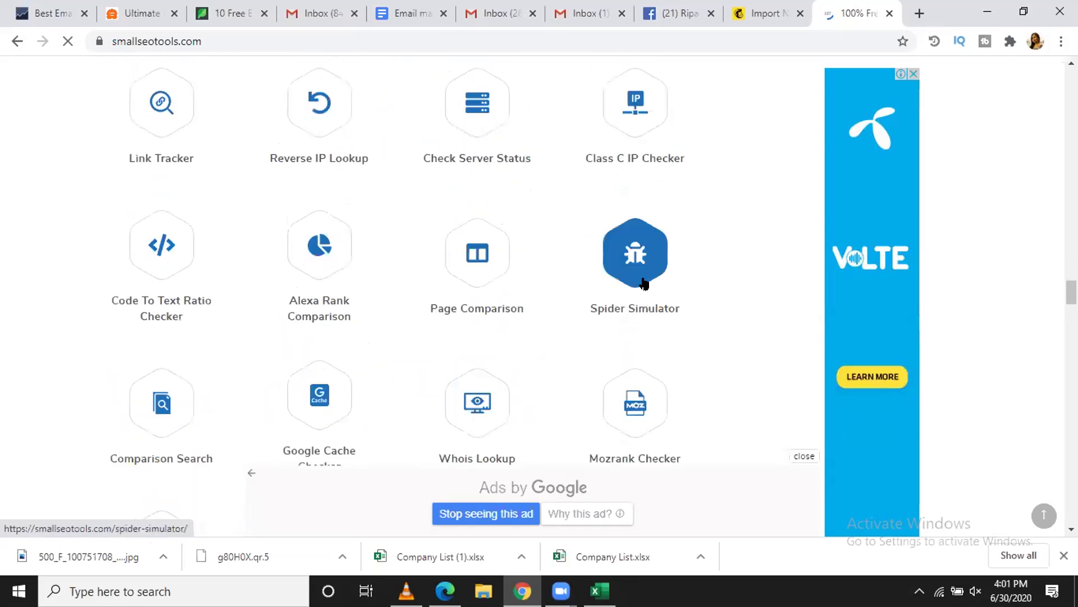
{"action": "scroll", "coordinate": [644, 284], "scroll_direction": "up", "scroll_amount": 7}
{"action": "scroll", "coordinate": [644, 283], "scroll_direction": "up", "scroll_amount": 20}
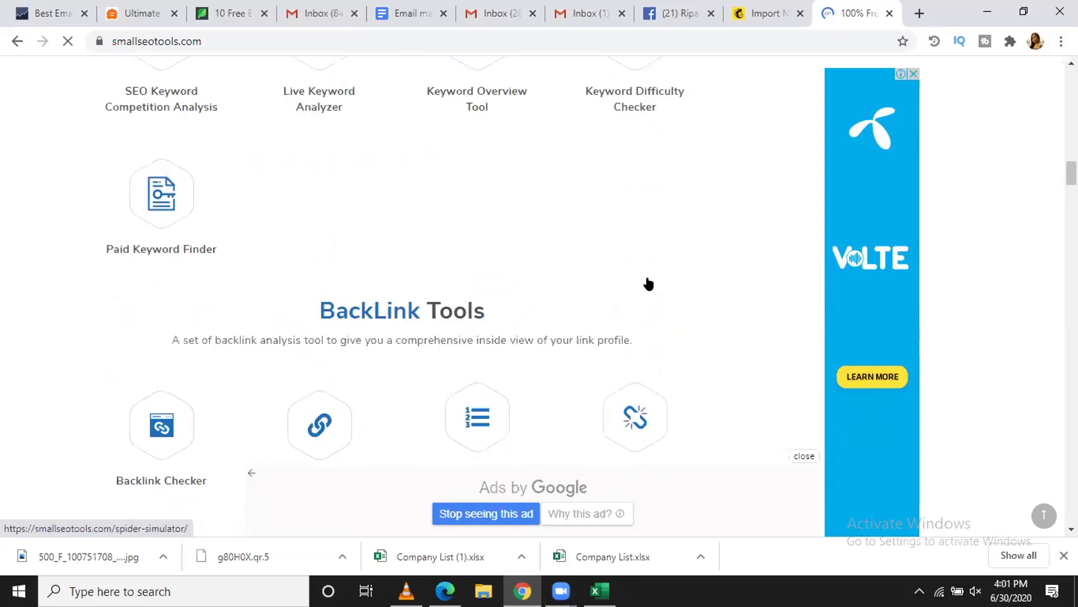
{"action": "scroll", "coordinate": [658, 271], "scroll_direction": "up", "scroll_amount": 13}
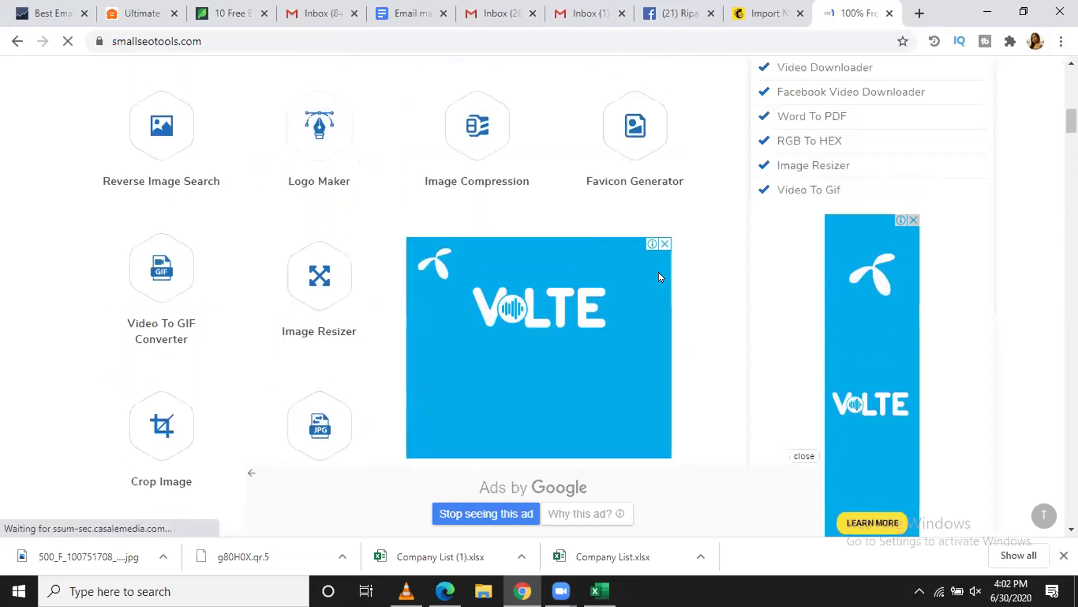